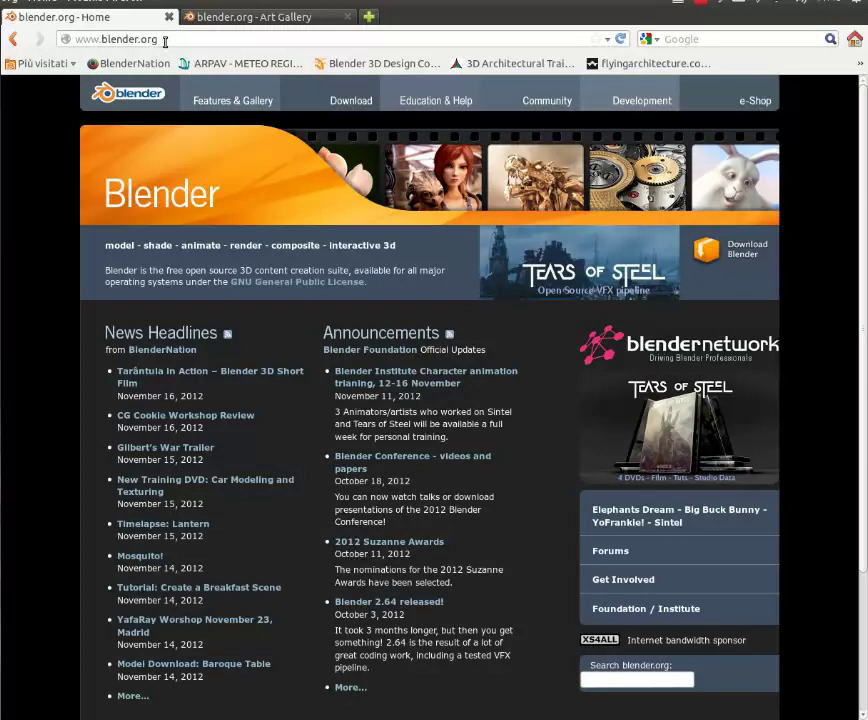
Step: Open blender.org's Get Blender page and scroll down to the Linux x86-32 downloads
{"action": "left_click", "coordinate": [740, 252]}
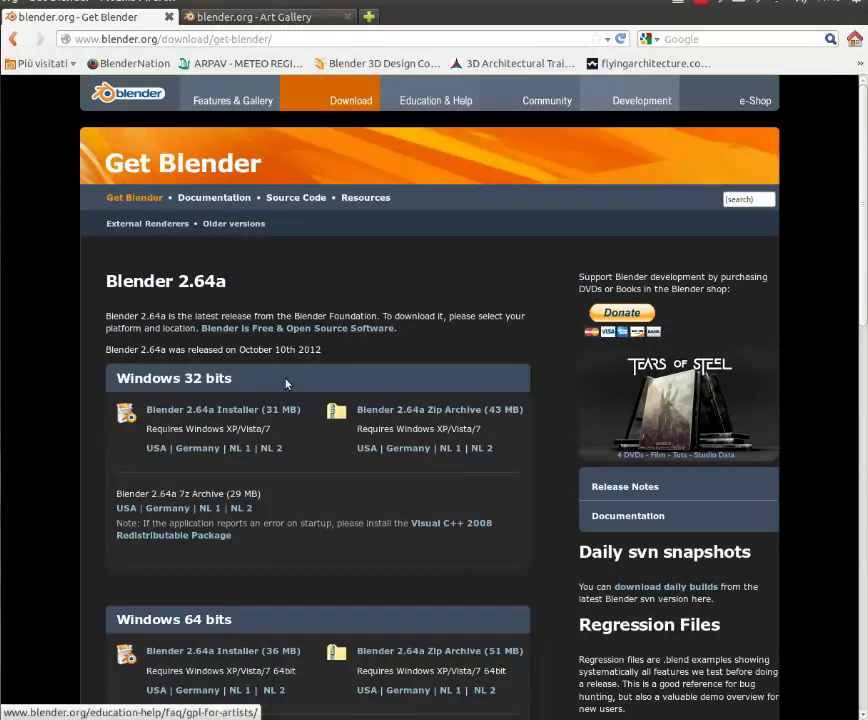
{"action": "scroll", "coordinate": [114, 388], "scroll_direction": "down", "scroll_amount": 2}
{"action": "scroll", "coordinate": [114, 390], "scroll_direction": "down", "scroll_amount": 3}
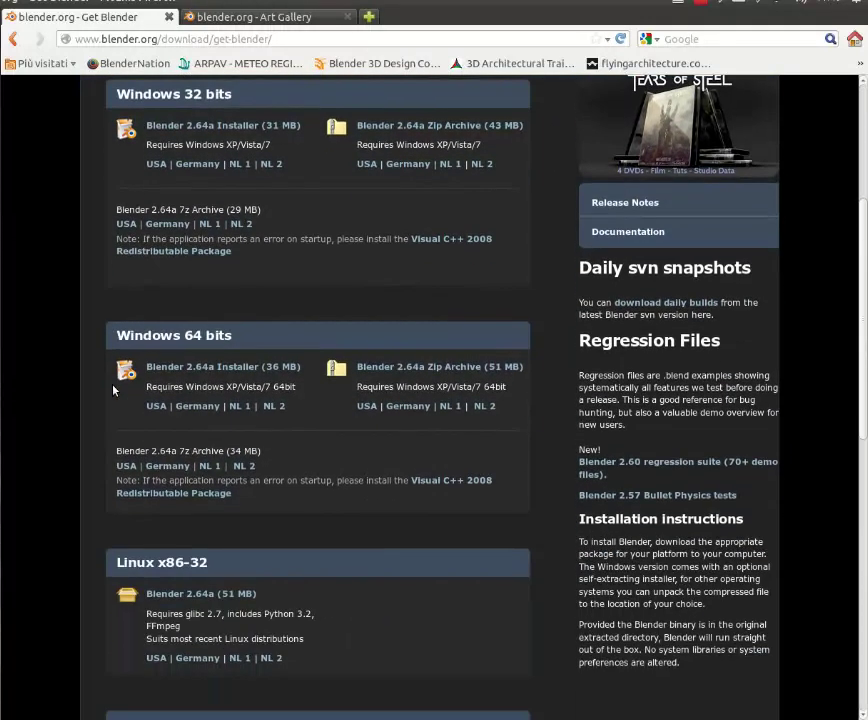
{"action": "scroll", "coordinate": [114, 390], "scroll_direction": "down", "scroll_amount": 2}
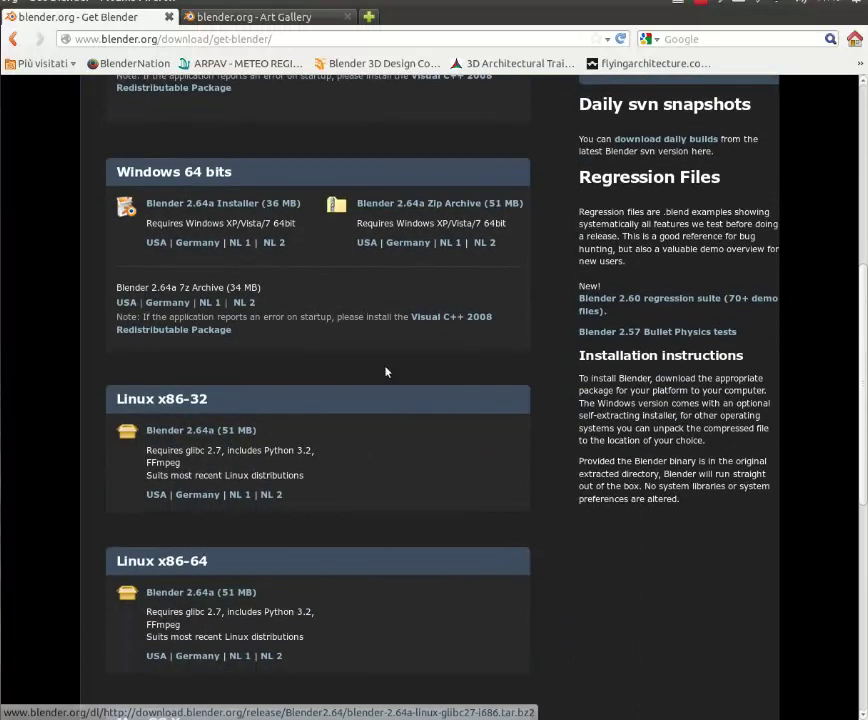
{"action": "scroll", "coordinate": [393, 320], "scroll_direction": "down", "scroll_amount": 2}
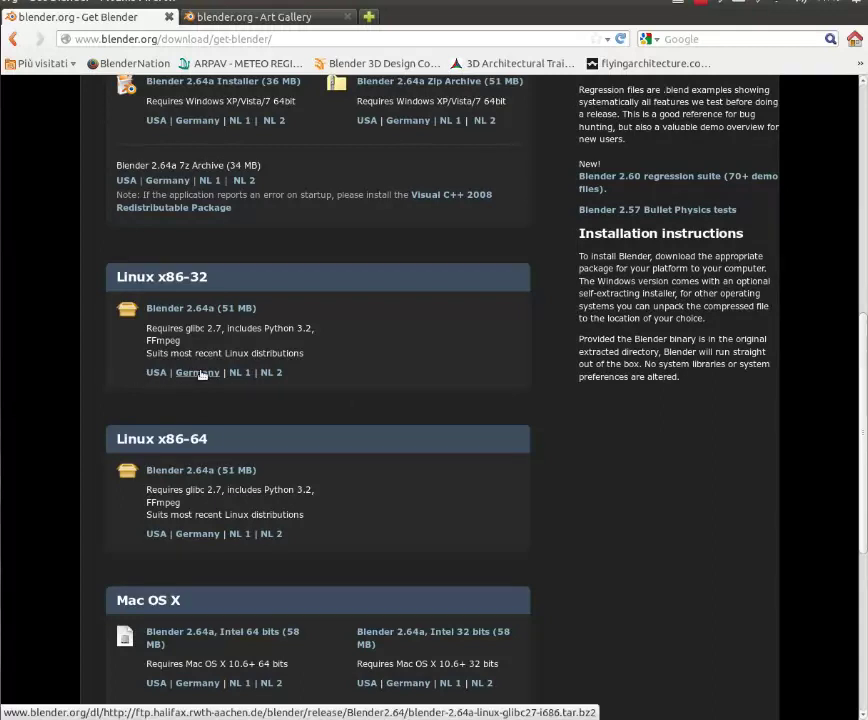
Step: Start the Blender 2.64a Linux x86-32 download from the Germany mirror, cancelling the open/save prompt
{"action": "left_click", "coordinate": [198, 372]}
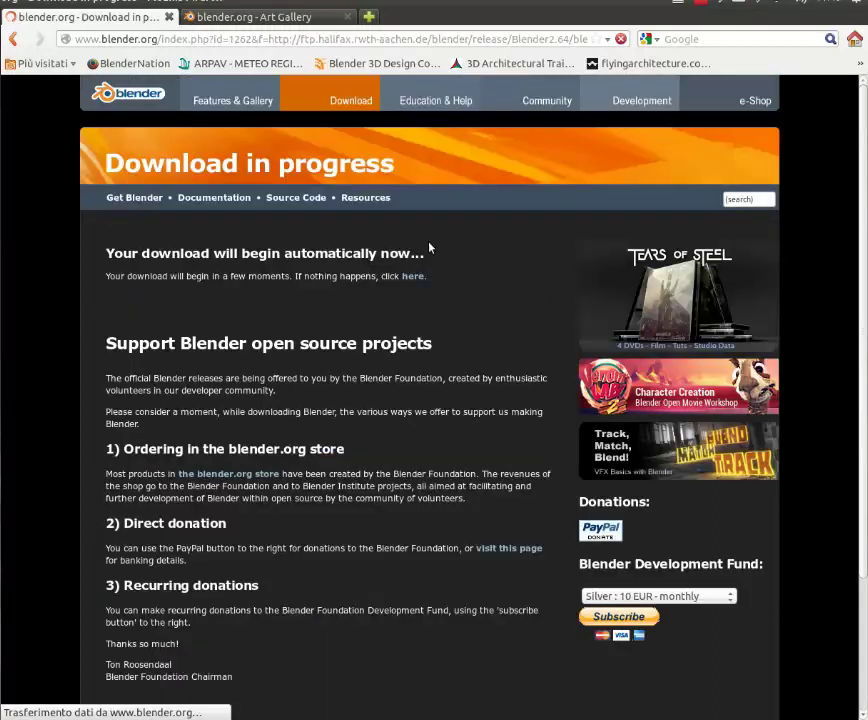
{"action": "scroll", "coordinate": [500, 270], "scroll_direction": "down", "scroll_amount": 2}
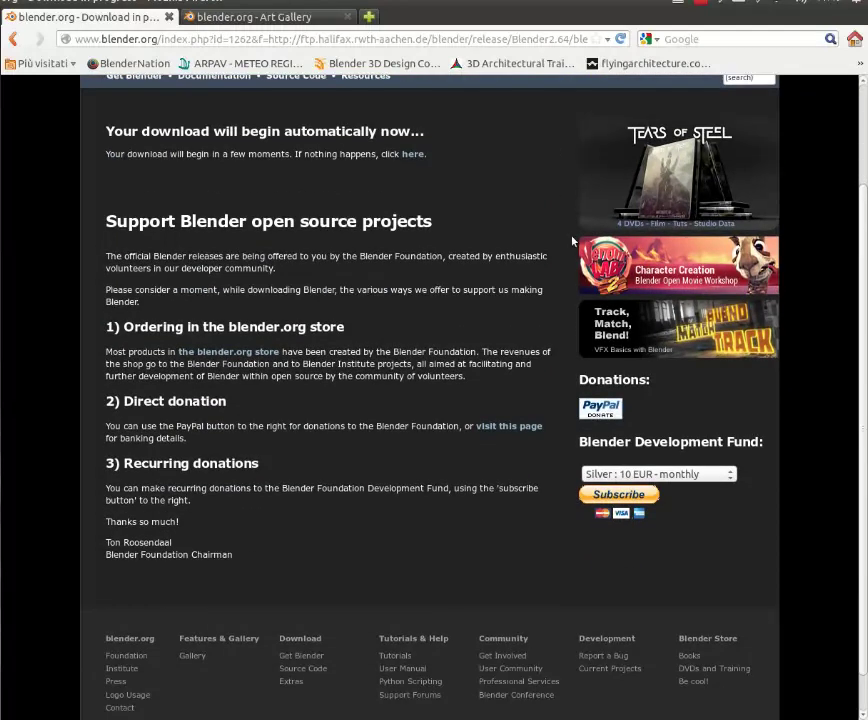
{"action": "scroll", "coordinate": [453, 323], "scroll_direction": "up", "scroll_amount": 2}
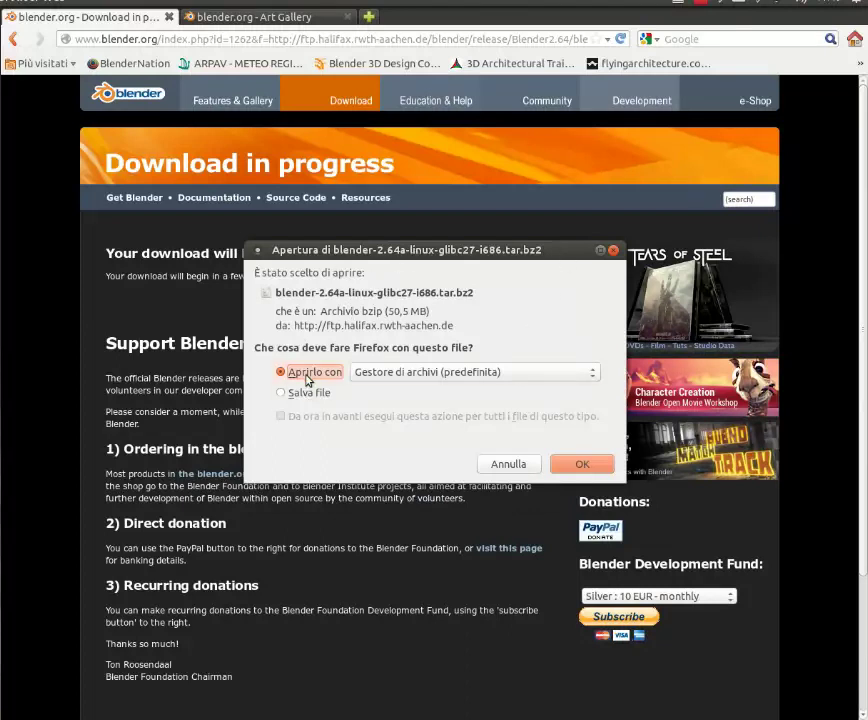
{"action": "left_click", "coordinate": [509, 464]}
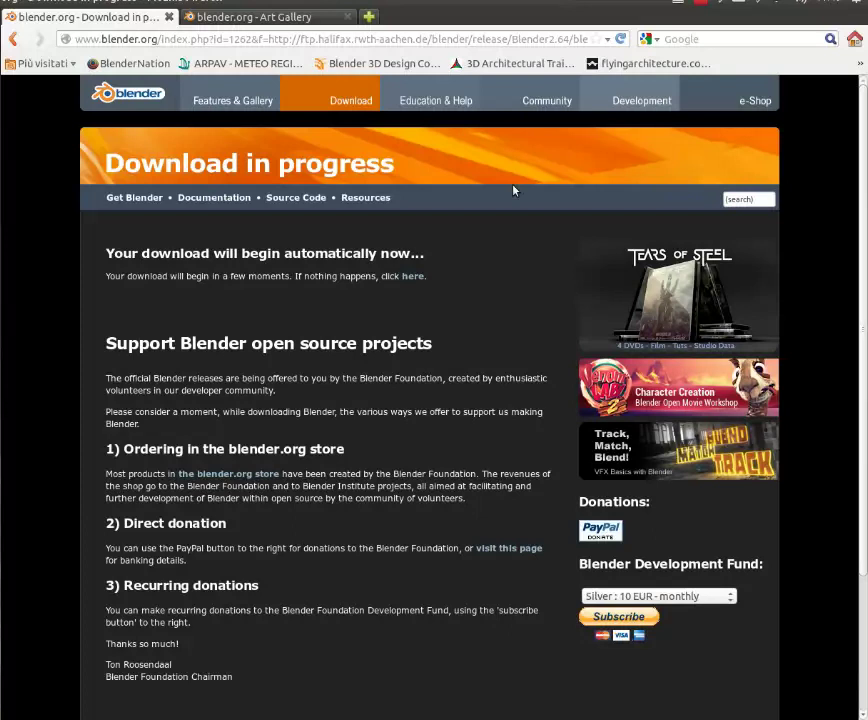
{"action": "left_click", "coordinate": [232, 16]}
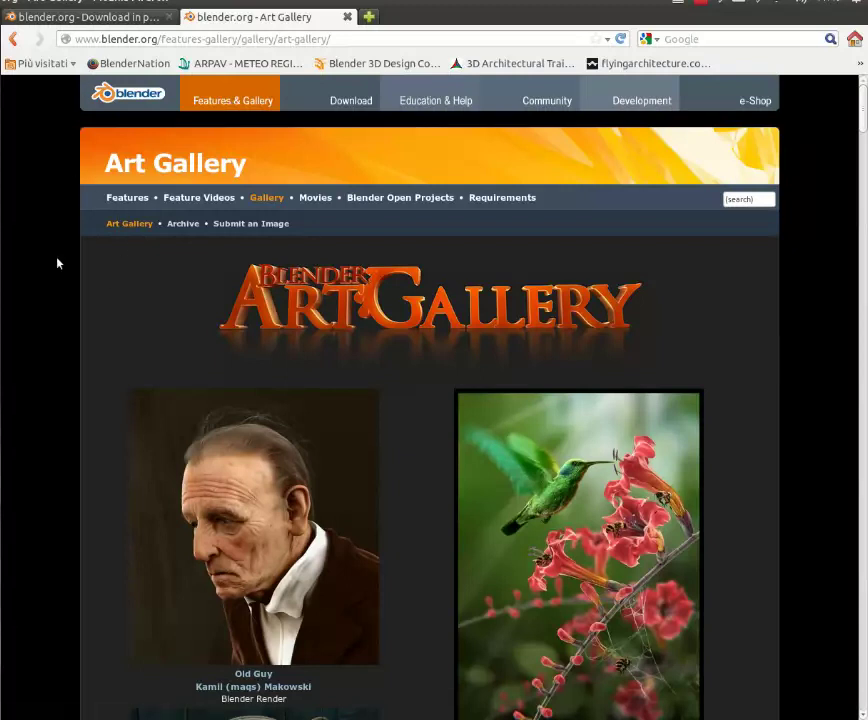
Step: Scroll through the Art Gallery renders such as 'Old Guy', then return to the page top
{"action": "scroll", "coordinate": [58, 268], "scroll_direction": "down", "scroll_amount": 3}
{"action": "scroll", "coordinate": [54, 268], "scroll_direction": "down", "scroll_amount": 2}
{"action": "scroll", "coordinate": [54, 268], "scroll_direction": "down", "scroll_amount": 1}
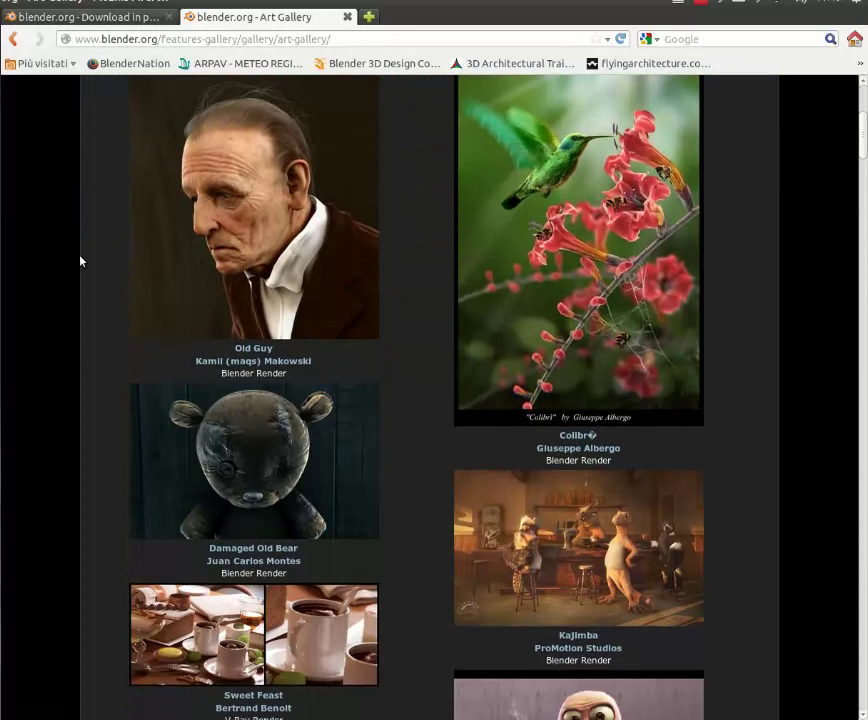
{"action": "scroll", "coordinate": [81, 261], "scroll_direction": "down", "scroll_amount": 1}
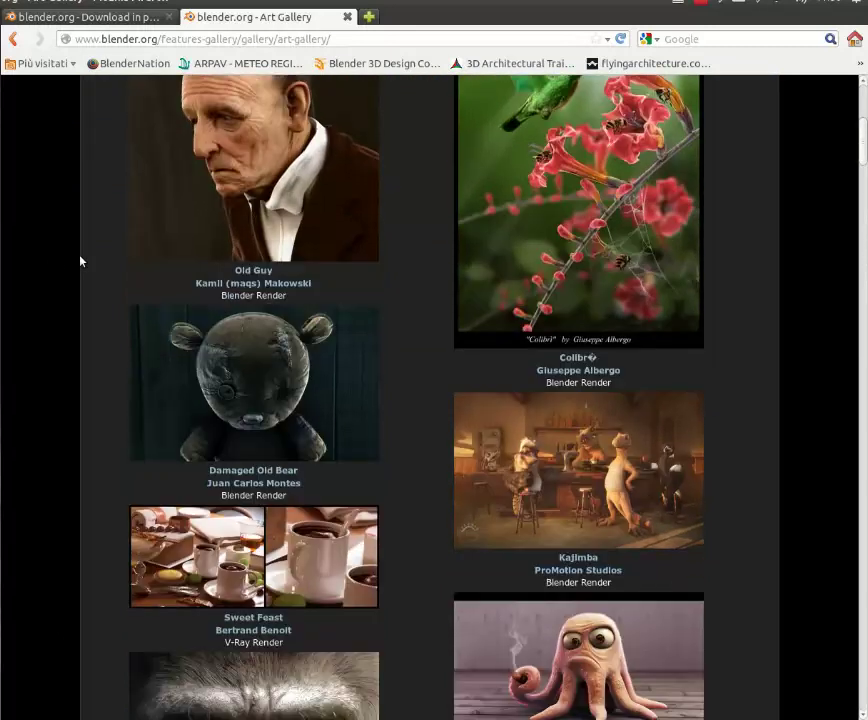
{"action": "scroll", "coordinate": [81, 261], "scroll_direction": "down", "scroll_amount": 1}
{"action": "scroll", "coordinate": [81, 261], "scroll_direction": "down", "scroll_amount": 3}
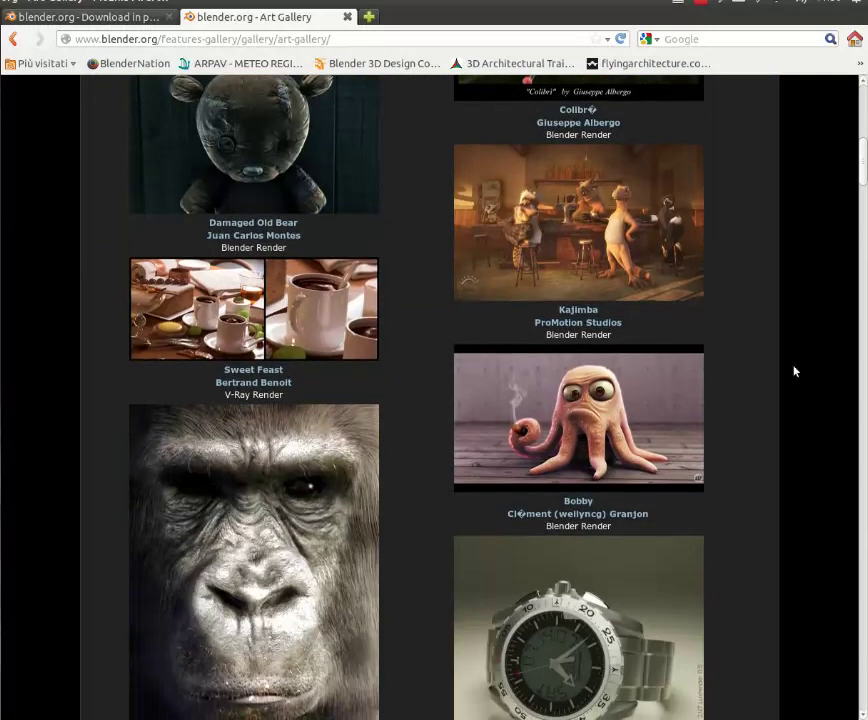
{"action": "scroll", "coordinate": [795, 371], "scroll_direction": "down", "scroll_amount": 2}
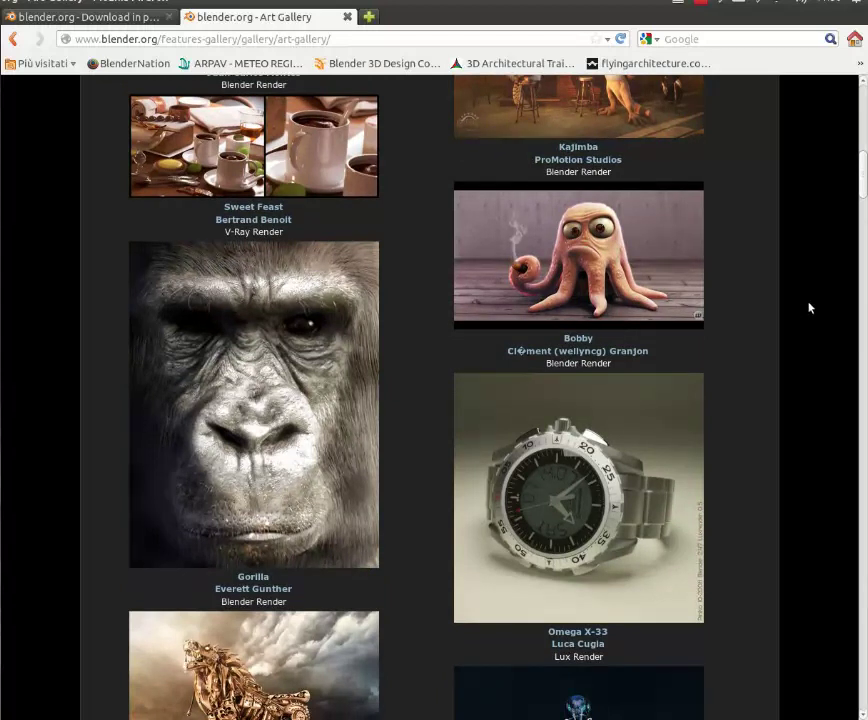
{"action": "scroll", "coordinate": [797, 261], "scroll_direction": "down", "scroll_amount": 3}
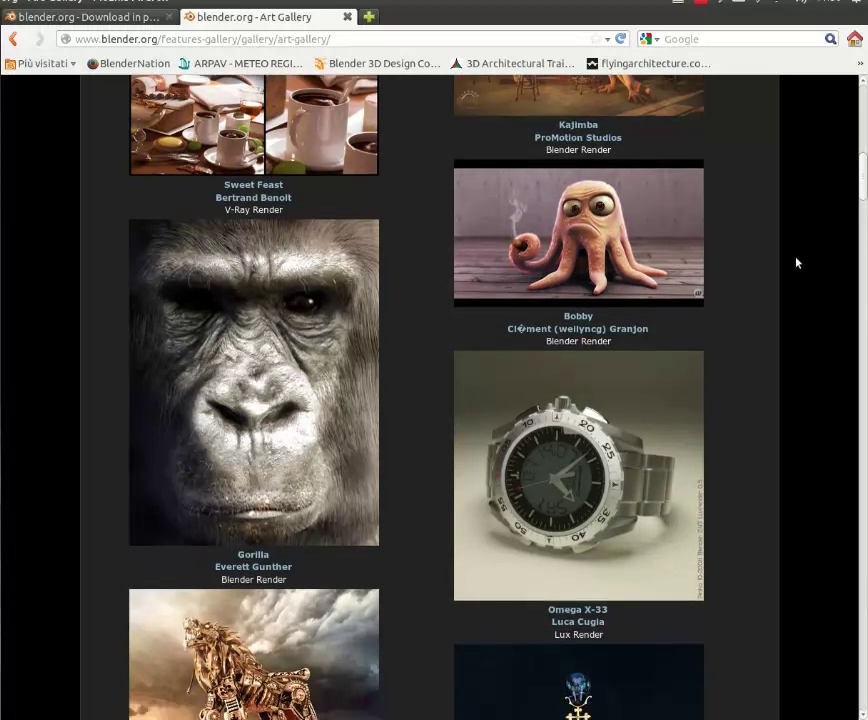
{"action": "scroll", "coordinate": [780, 370], "scroll_direction": "down", "scroll_amount": 2}
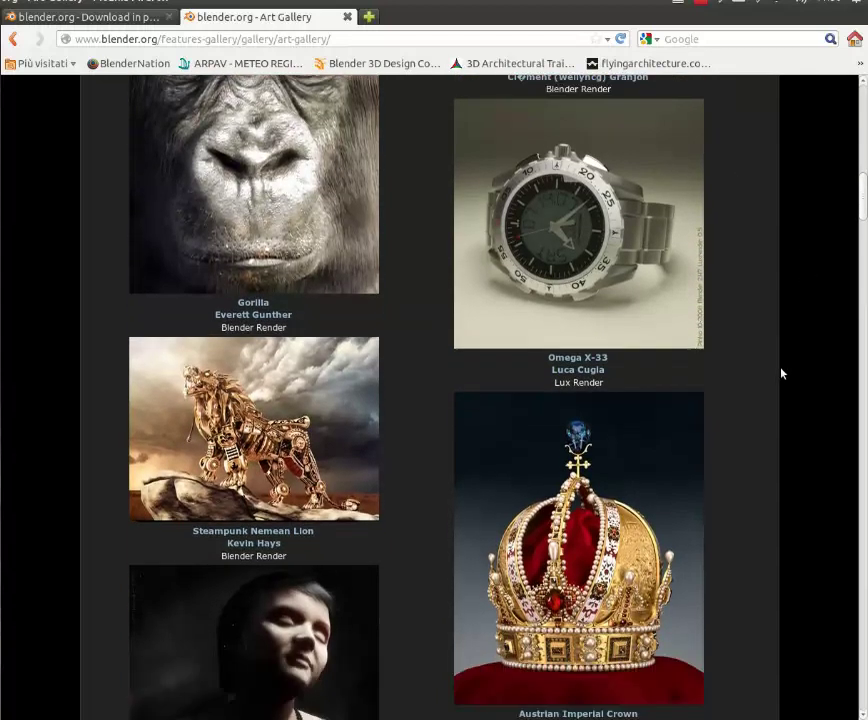
{"action": "scroll", "coordinate": [765, 320], "scroll_direction": "down", "scroll_amount": 5}
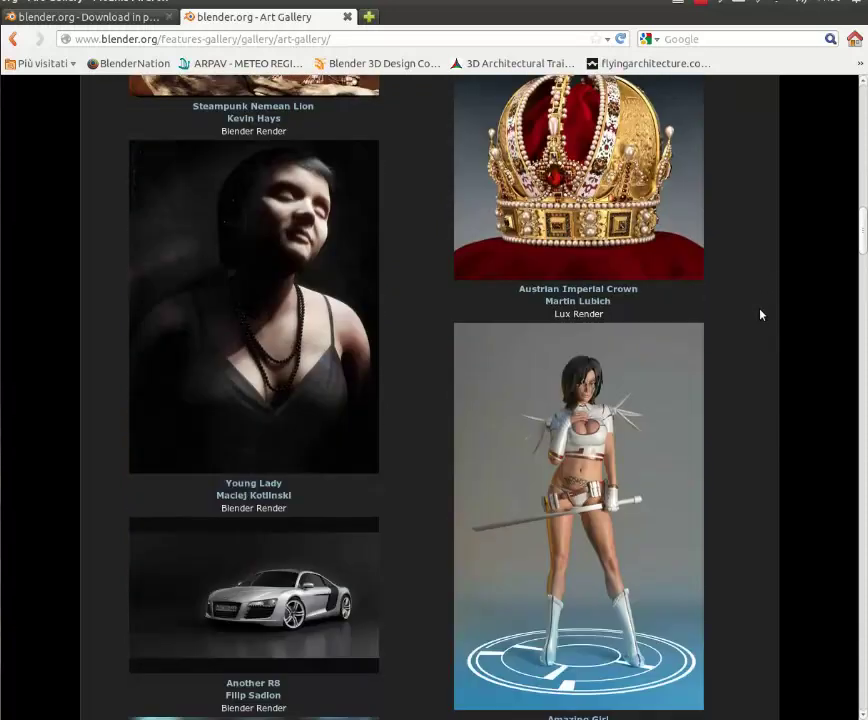
{"action": "scroll", "coordinate": [762, 320], "scroll_direction": "down", "scroll_amount": 4}
{"action": "scroll", "coordinate": [760, 322], "scroll_direction": "down", "scroll_amount": 4}
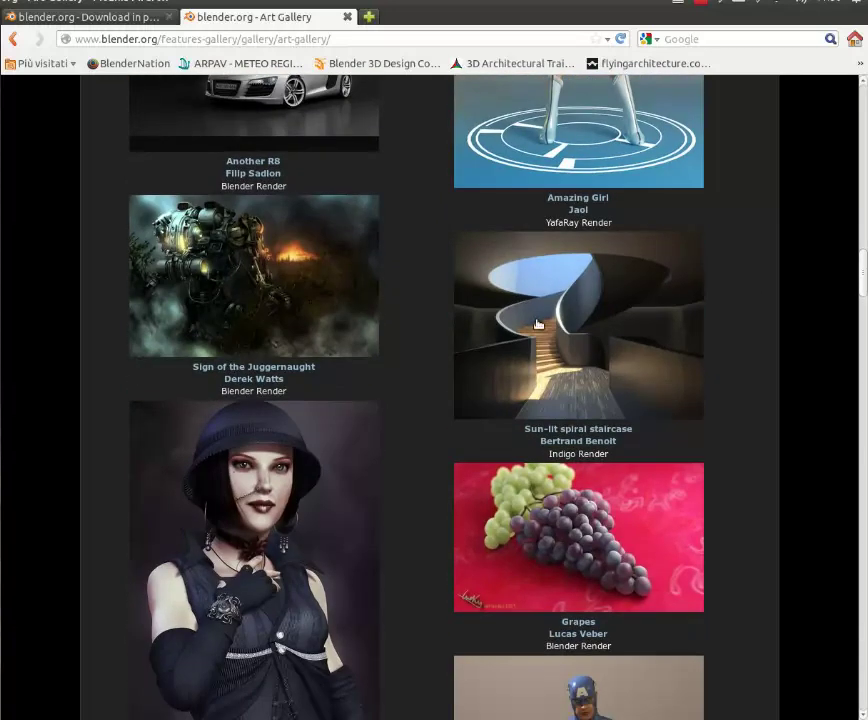
{"action": "scroll", "coordinate": [776, 342], "scroll_direction": "down", "scroll_amount": 1}
{"action": "scroll", "coordinate": [775, 335], "scroll_direction": "down", "scroll_amount": 4}
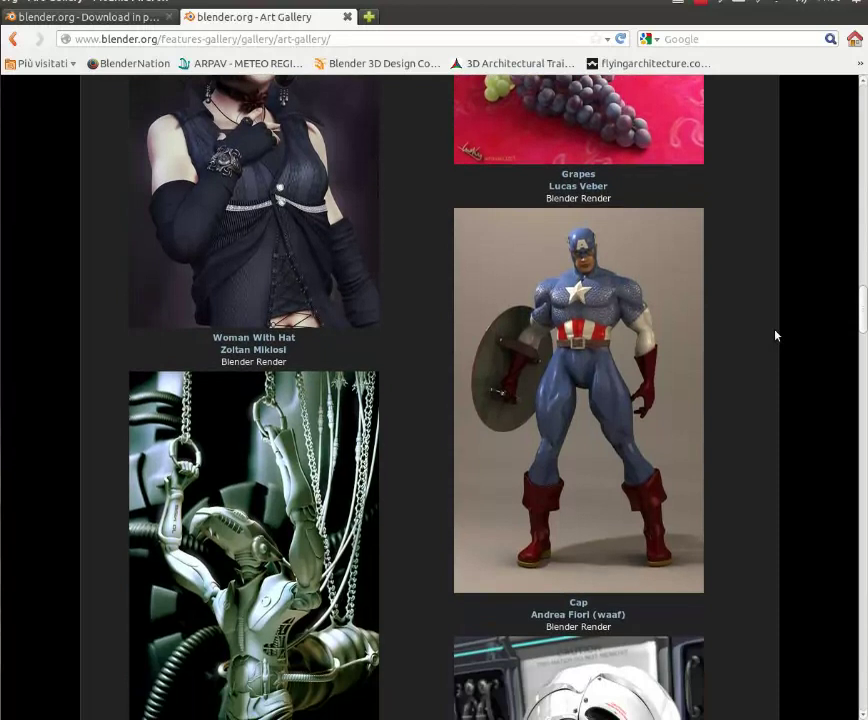
{"action": "scroll", "coordinate": [775, 333], "scroll_direction": "up", "scroll_amount": 2}
{"action": "scroll", "coordinate": [819, 263], "scroll_direction": "up", "scroll_amount": 3}
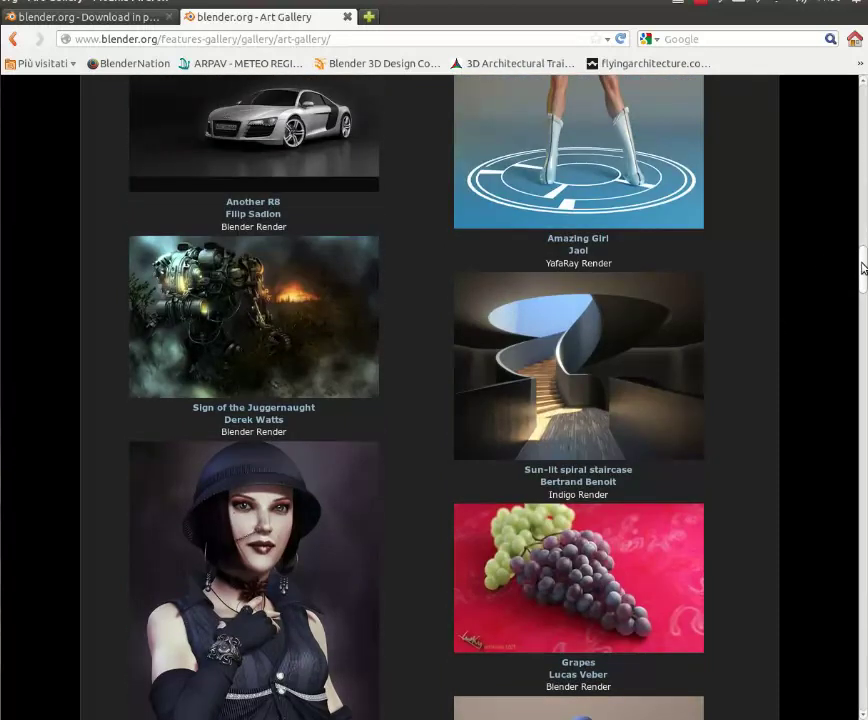
{"action": "left_click_drag", "start_coordinate": [862, 263], "coordinate": [866, 88]}
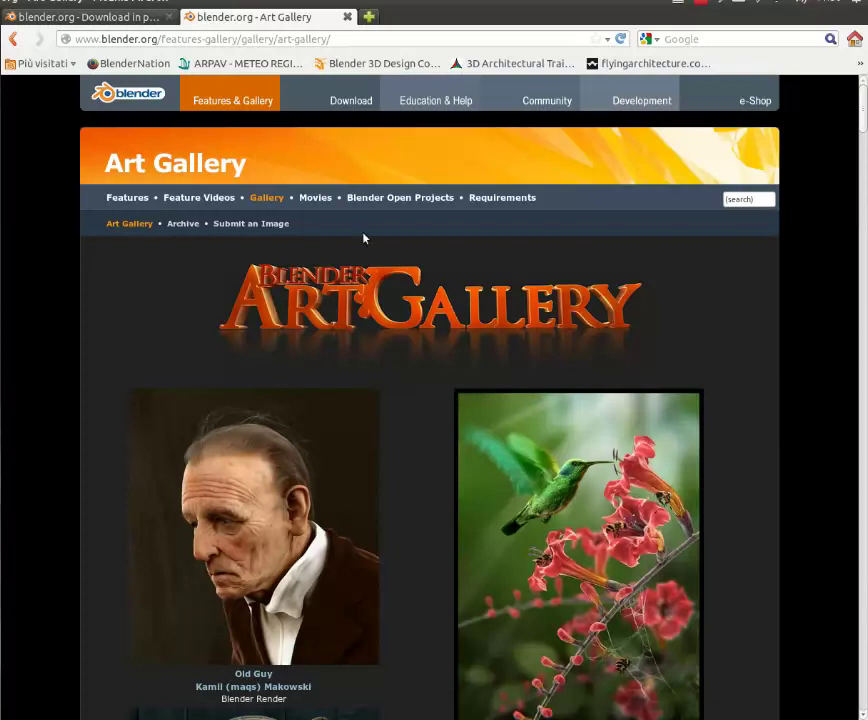
Step: Launch Blender and go Back to Previous to restore the default layout
{"action": "mouse_move", "coordinate": [552, 3]}
{"action": "left_click", "coordinate": [100, 17]}
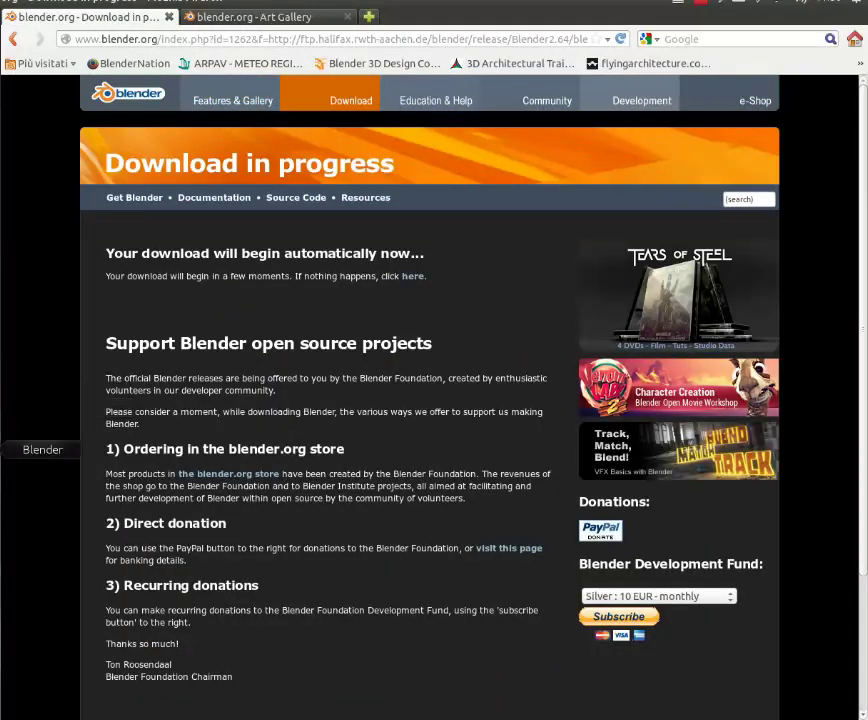
{"action": "left_click", "coordinate": [15, 440]}
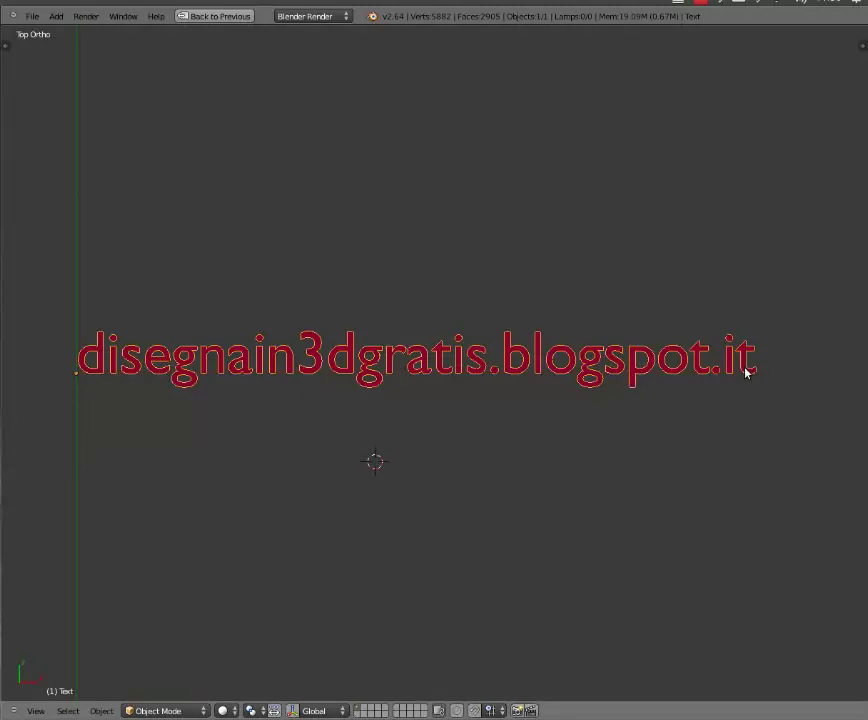
{"action": "left_click", "coordinate": [309, 17]}
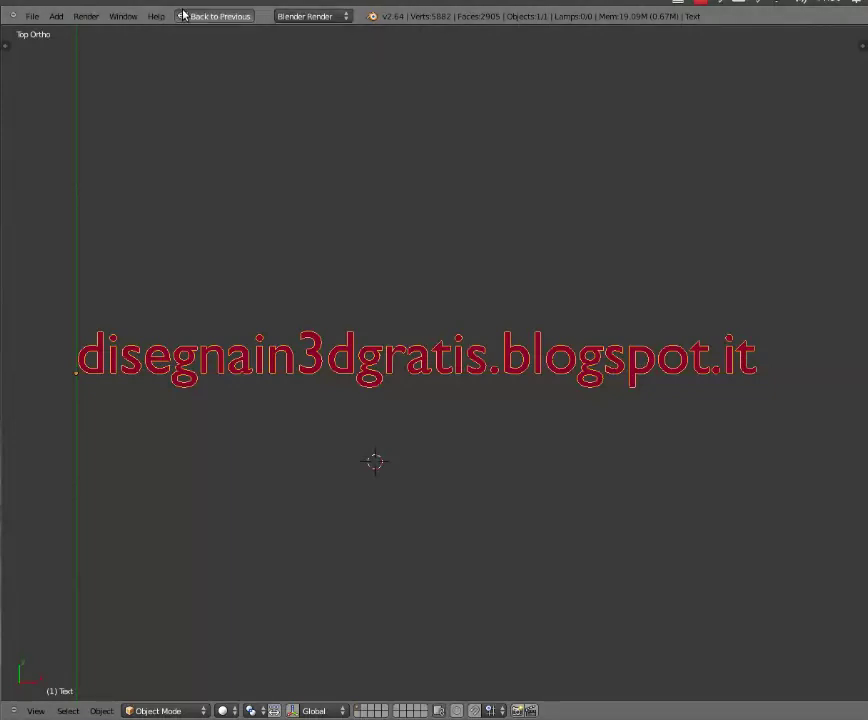
{"action": "left_click", "coordinate": [214, 16]}
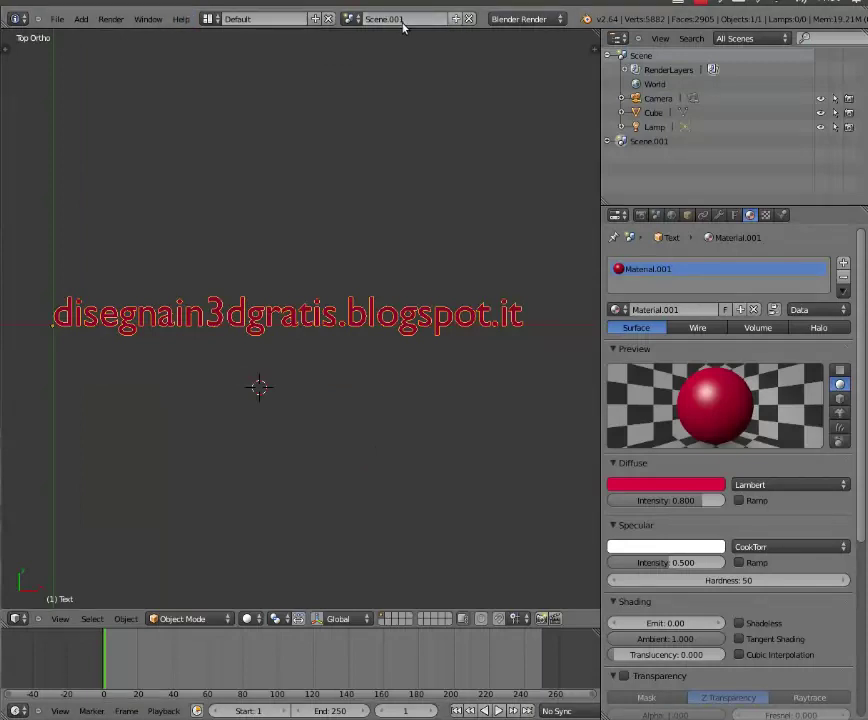
{"action": "left_click", "coordinate": [352, 20]}
{"action": "left_click", "coordinate": [362, 38]}
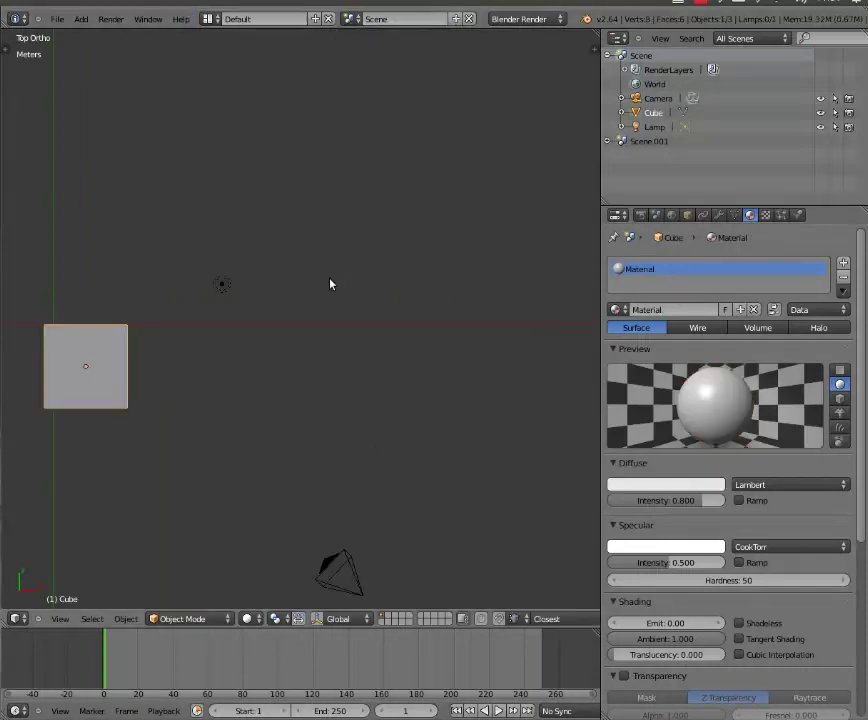
{"action": "scroll", "coordinate": [290, 285], "scroll_direction": "down", "scroll_amount": 3}
{"action": "middle_click_drag", "start_coordinate": [136, 364], "coordinate": [287, 329], "text": "shift"}
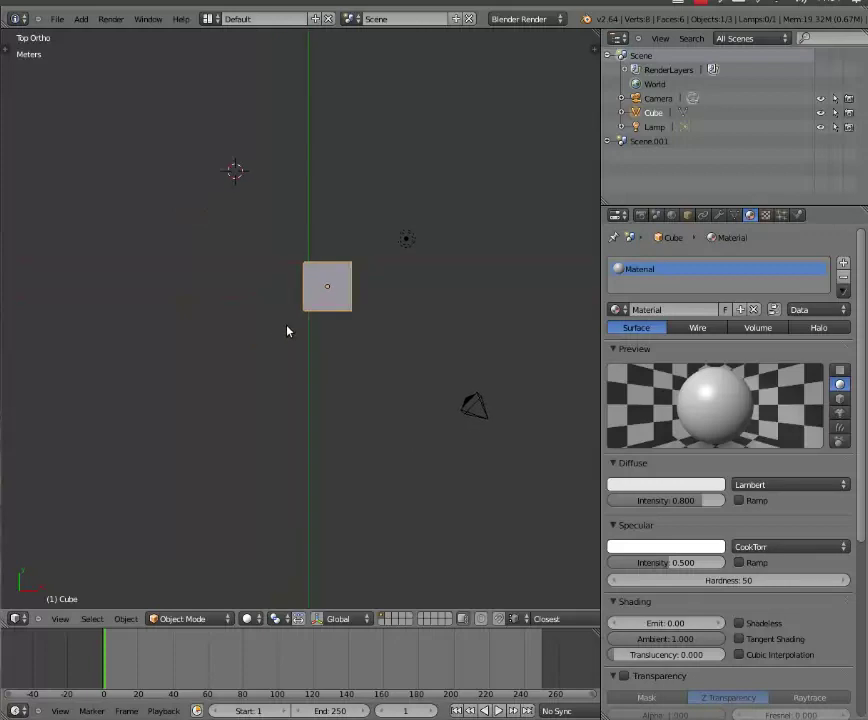
{"action": "scroll", "coordinate": [300, 300], "scroll_direction": "up", "scroll_amount": 3}
{"action": "middle_click_drag", "start_coordinate": [380, 159], "coordinate": [272, 223], "text": "shift"}
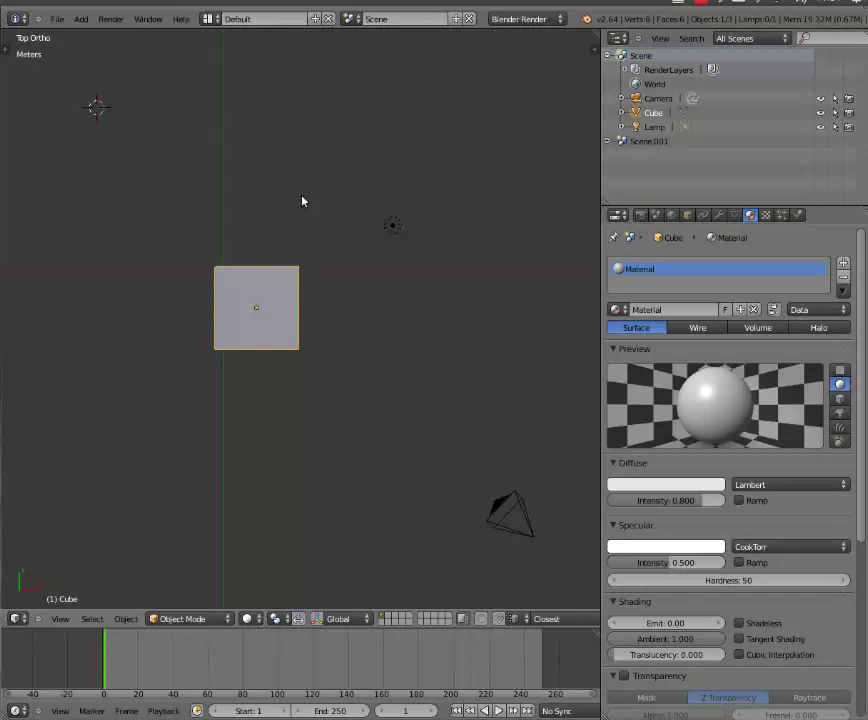
{"action": "scroll", "coordinate": [312, 171], "scroll_direction": "up", "scroll_amount": 5}
{"action": "scroll", "coordinate": [312, 171], "scroll_direction": "down", "scroll_amount": 6}
{"action": "scroll", "coordinate": [312, 171], "scroll_direction": "up", "scroll_amount": 5}
{"action": "scroll", "coordinate": [312, 171], "scroll_direction": "up", "scroll_amount": 1}
{"action": "scroll", "coordinate": [311, 171], "scroll_direction": "down", "scroll_amount": 5}
{"action": "scroll", "coordinate": [310, 170], "scroll_direction": "down", "scroll_amount": 1}
{"action": "middle_click_drag", "start_coordinate": [190, 290], "coordinate": [260, 322], "text": "shift"}
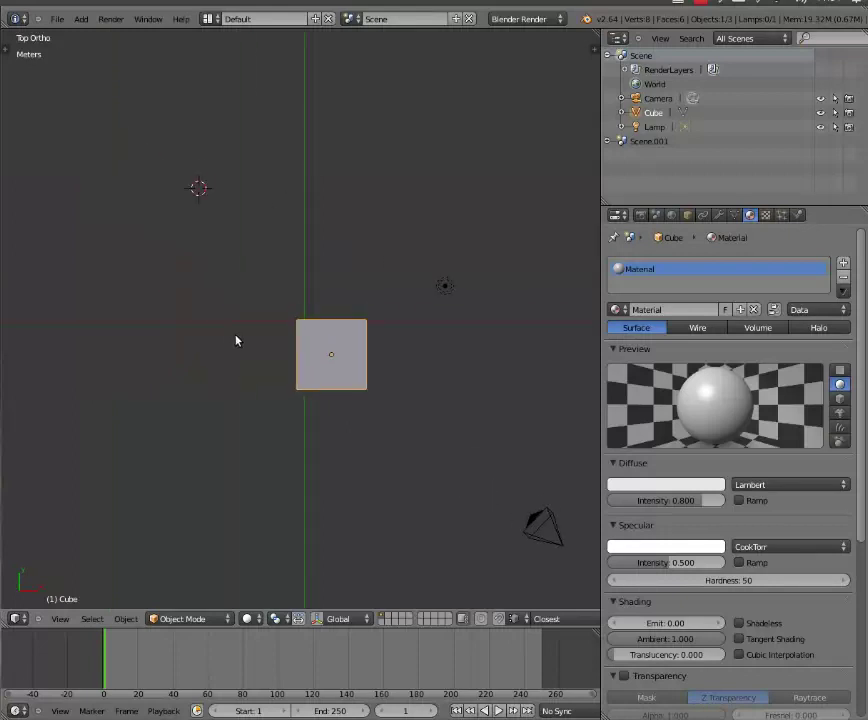
{"action": "right_click", "coordinate": [445, 276]}
Step: Move the lamp to the lower left of the scene
{"action": "key", "text": "g"}
{"action": "left_click", "coordinate": [234, 454]}
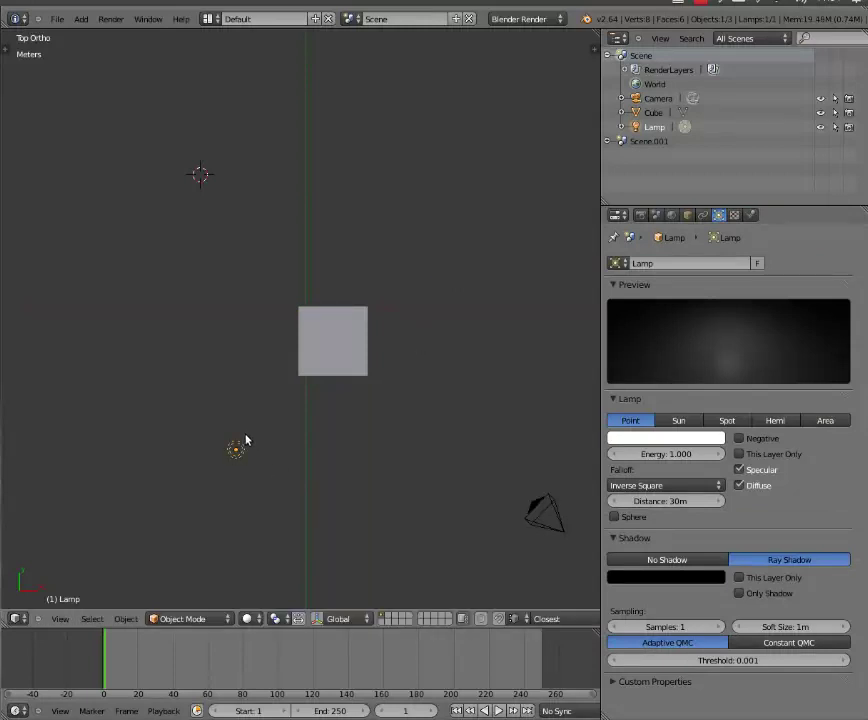
{"action": "key", "text": "g"}
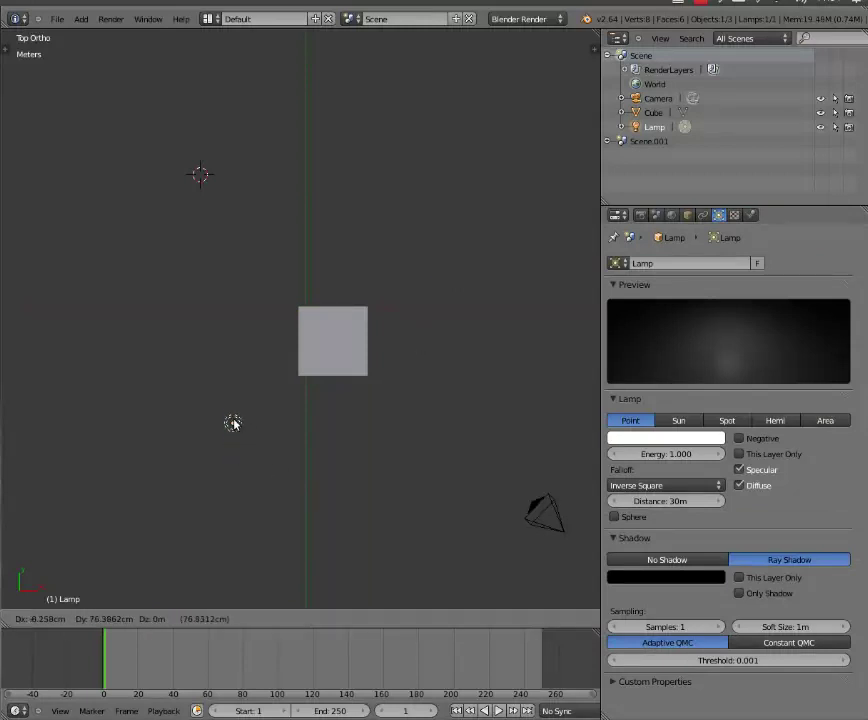
{"action": "left_click", "coordinate": [248, 433]}
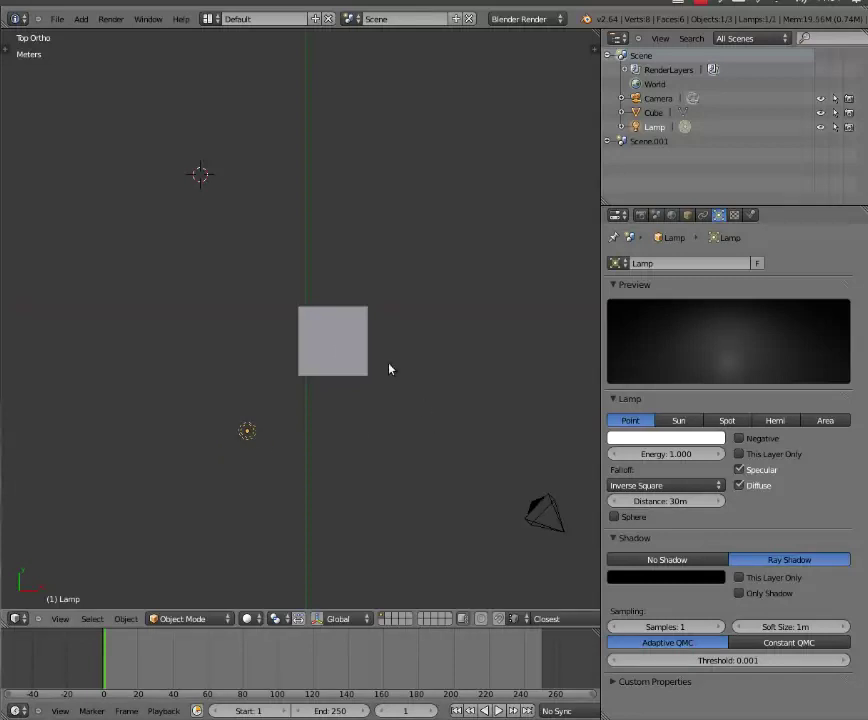
Step: Shift the cube higher up in the scene
{"action": "right_click", "coordinate": [336, 343]}
{"action": "key", "text": "g"}
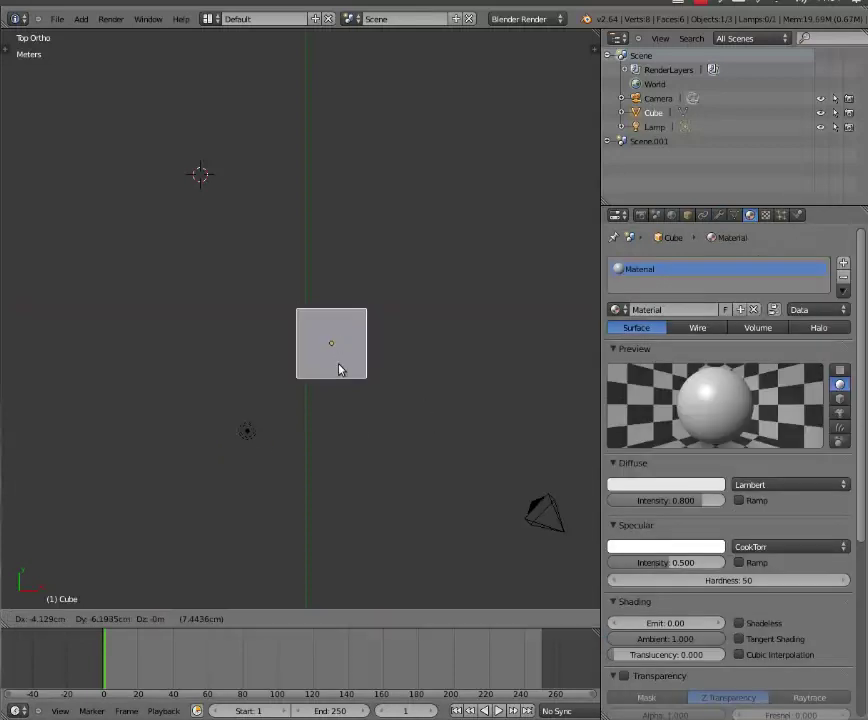
{"action": "left_click", "coordinate": [341, 314]}
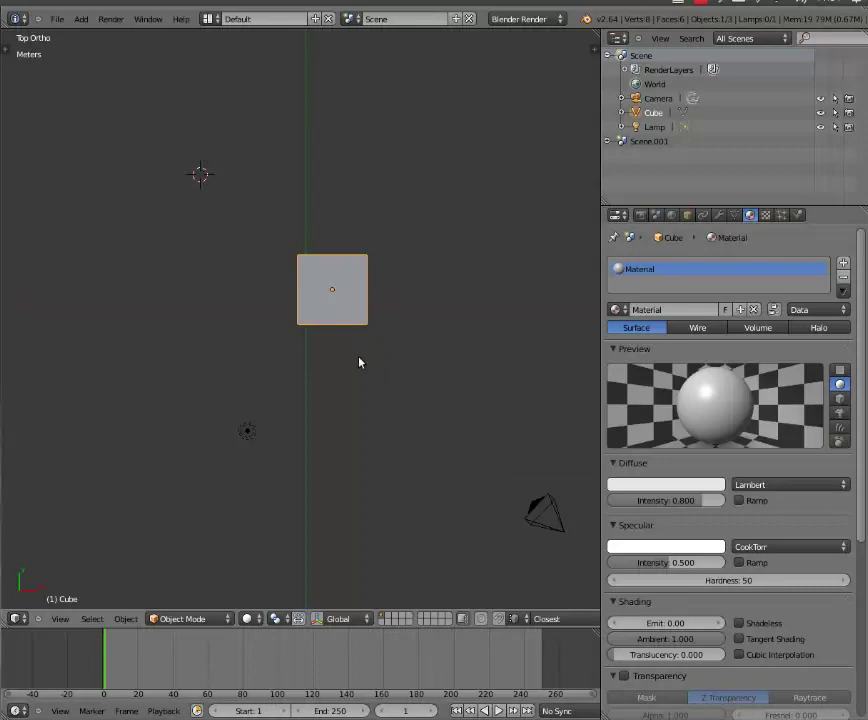
{"action": "right_click", "coordinate": [545, 514]}
Step: Move the camera closer and adjust it in camera view so it frames the cube
{"action": "key", "text": "g"}
{"action": "left_click", "coordinate": [478, 440]}
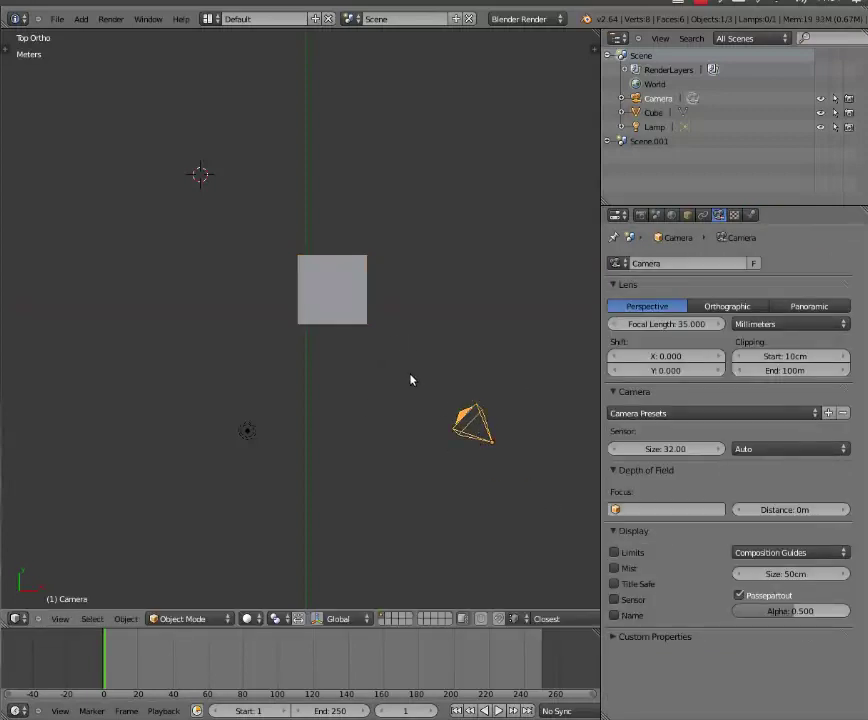
{"action": "key", "text": "KP_0"}
{"action": "key", "text": "g"}
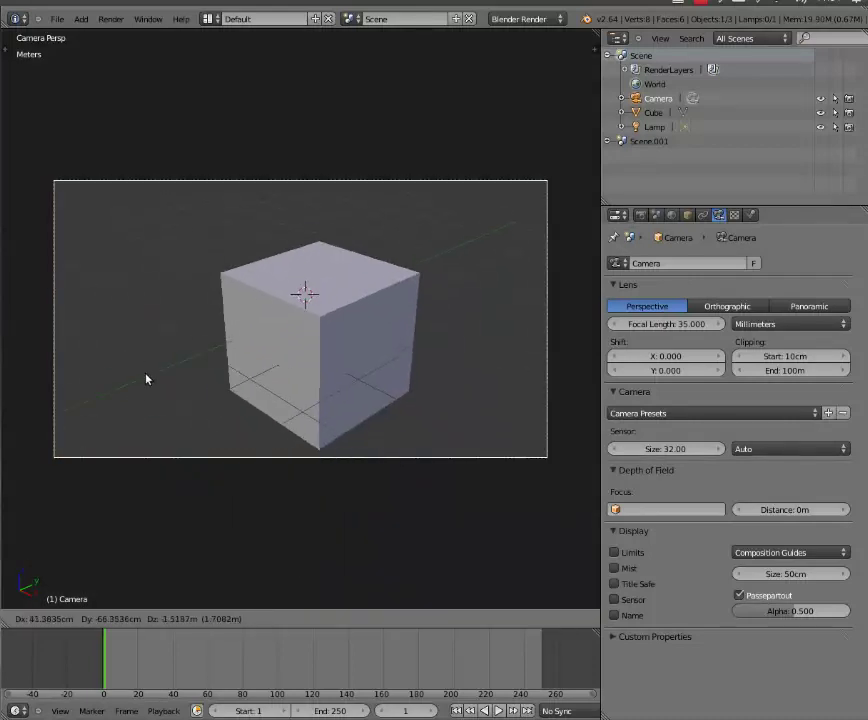
{"action": "left_click", "coordinate": [155, 396]}
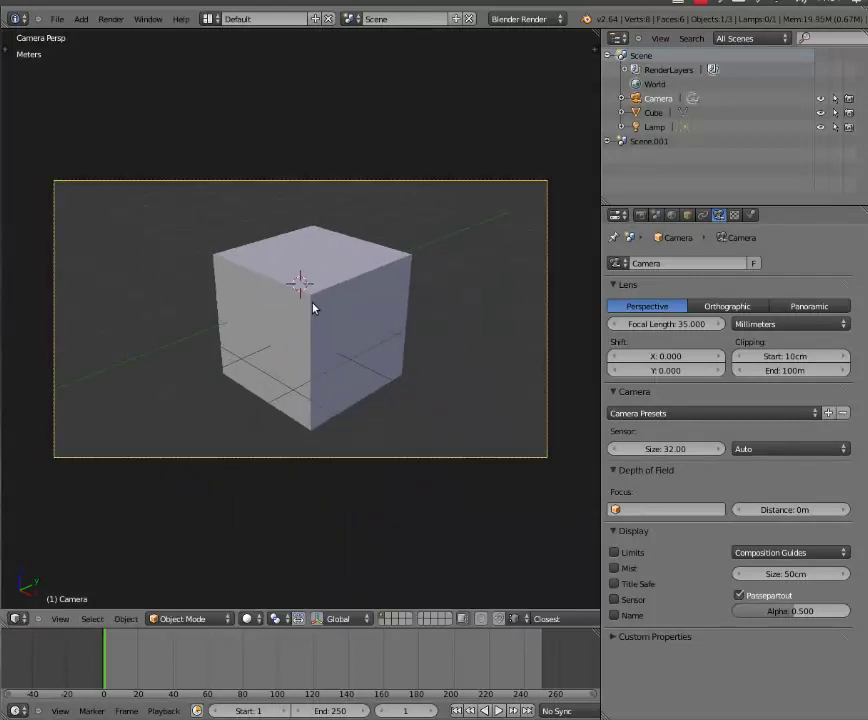
Step: Leave camera view and return to a zoomed-out top view of the scene
{"action": "key", "text": "KP_5"}
{"action": "scroll", "coordinate": [310, 307], "scroll_direction": "up", "scroll_amount": 2}
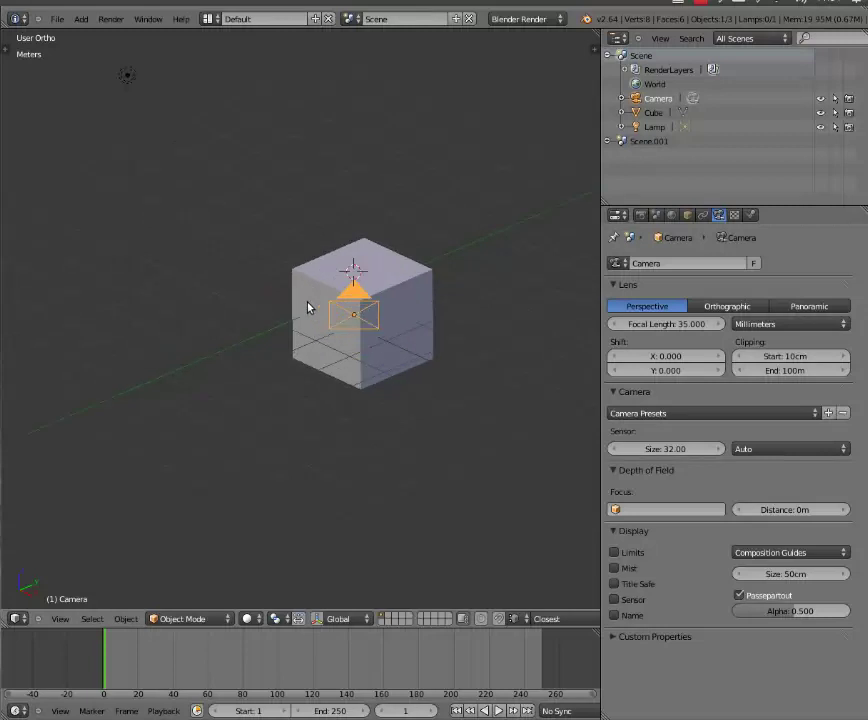
{"action": "scroll", "coordinate": [308, 307], "scroll_direction": "up", "scroll_amount": 4}
{"action": "key", "text": "KP_7"}
{"action": "scroll", "coordinate": [306, 304], "scroll_direction": "down", "scroll_amount": 10}
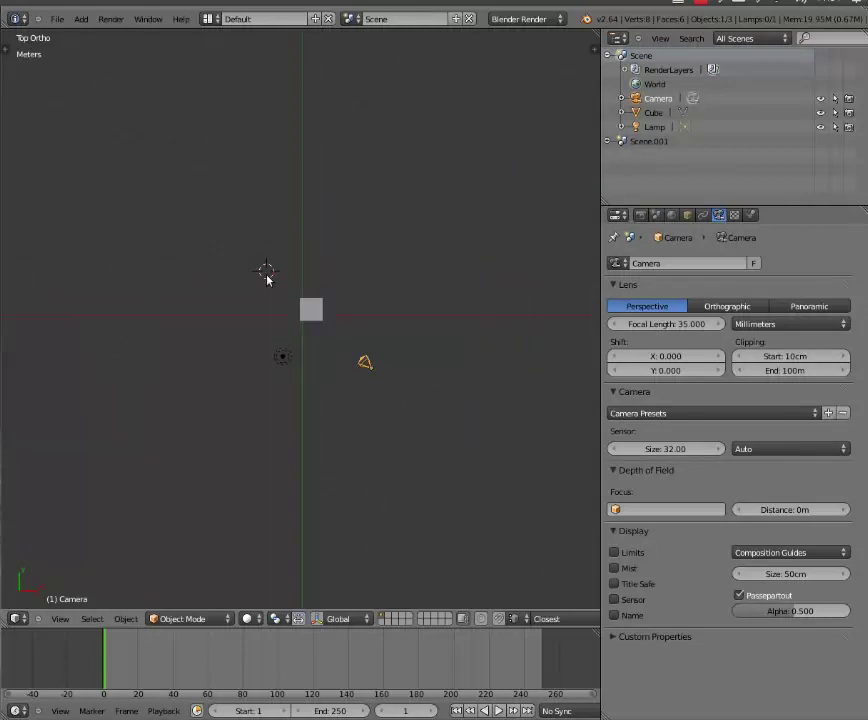
Step: Place the 3D cursor just below the cube
{"action": "left_click", "coordinate": [263, 270]}
{"action": "scroll", "coordinate": [290, 290], "scroll_direction": "up", "scroll_amount": 5}
{"action": "left_click", "coordinate": [311, 288]}
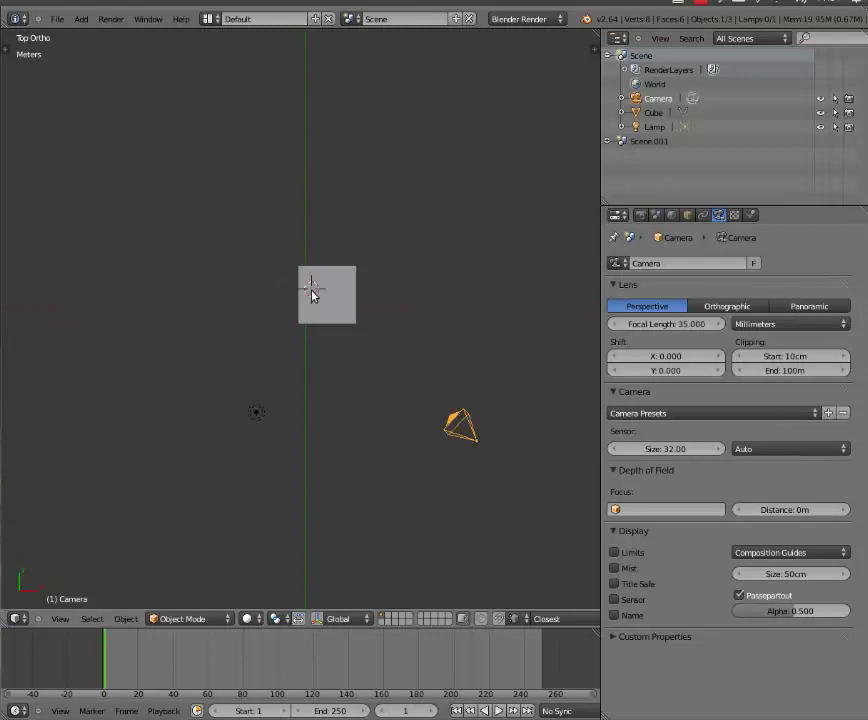
{"action": "left_click", "coordinate": [349, 357]}
{"action": "scroll", "coordinate": [378, 308], "scroll_direction": "up", "scroll_amount": 4}
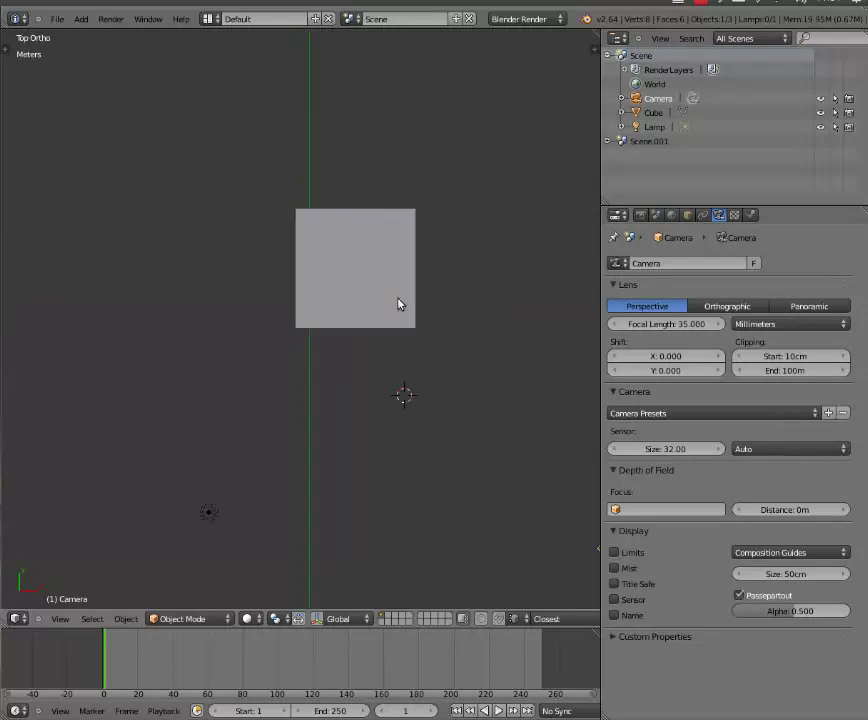
{"action": "left_click", "coordinate": [339, 373]}
{"action": "scroll", "coordinate": [247, 219], "scroll_direction": "down", "scroll_amount": 3}
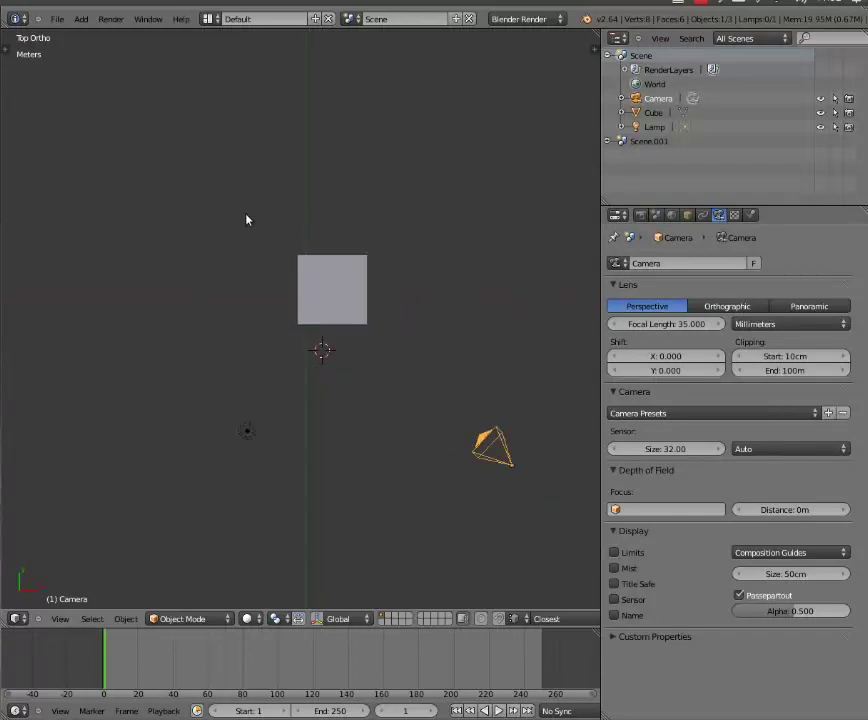
Step: Select the cube and show its Transform panel with location and dimensions
{"action": "right_click", "coordinate": [315, 308]}
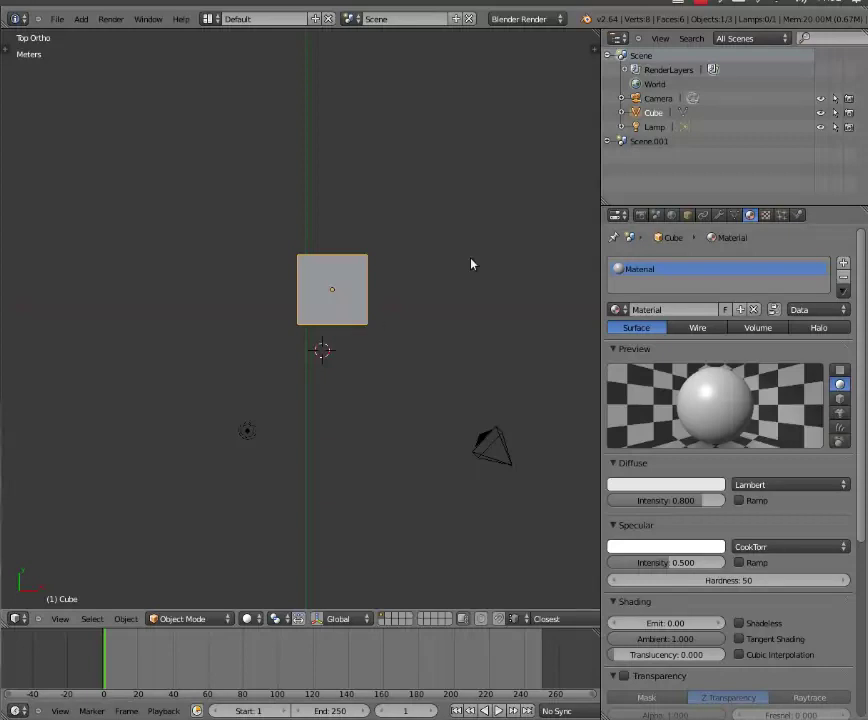
{"action": "scroll", "coordinate": [324, 326], "scroll_direction": "up", "scroll_amount": 3}
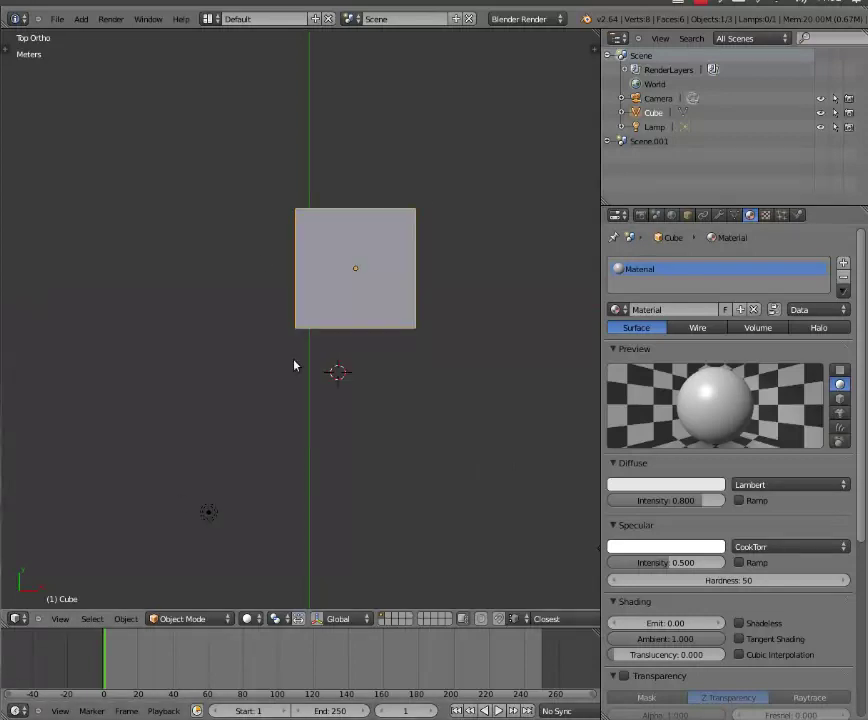
{"action": "key", "text": "n"}
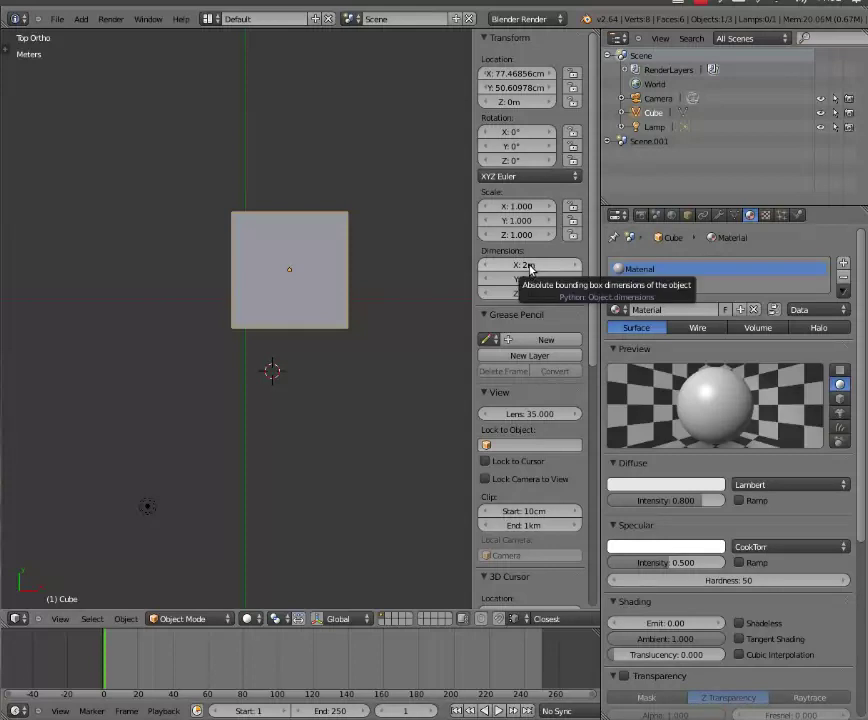
Step: Set the cube's dimensions to X 45 cm, Y 45 cm and Z 5 cm
{"action": "left_click", "coordinate": [529, 266]}
{"action": "type", "text": "45"}
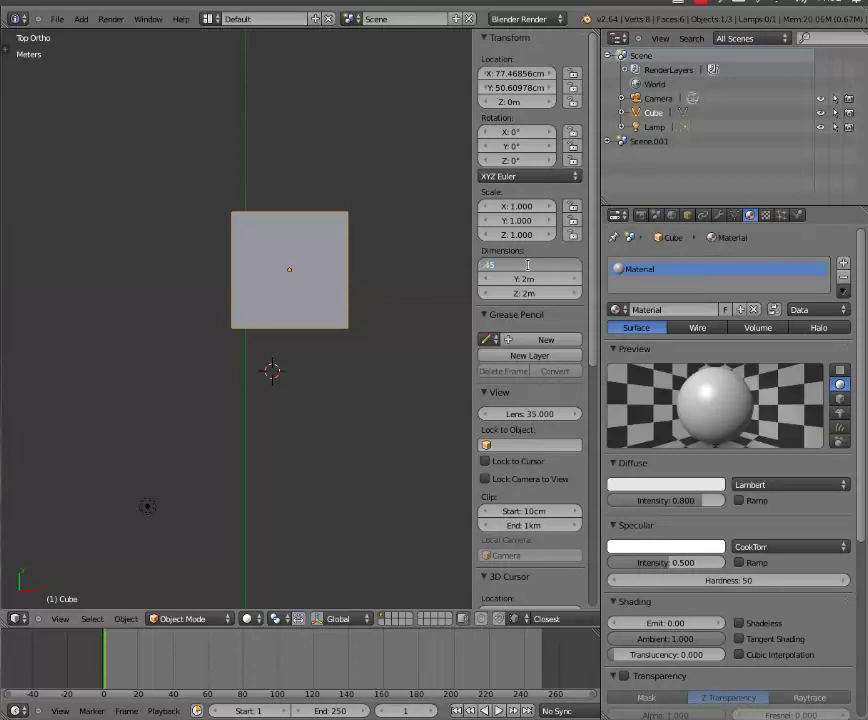
{"action": "key", "text": "Return"}
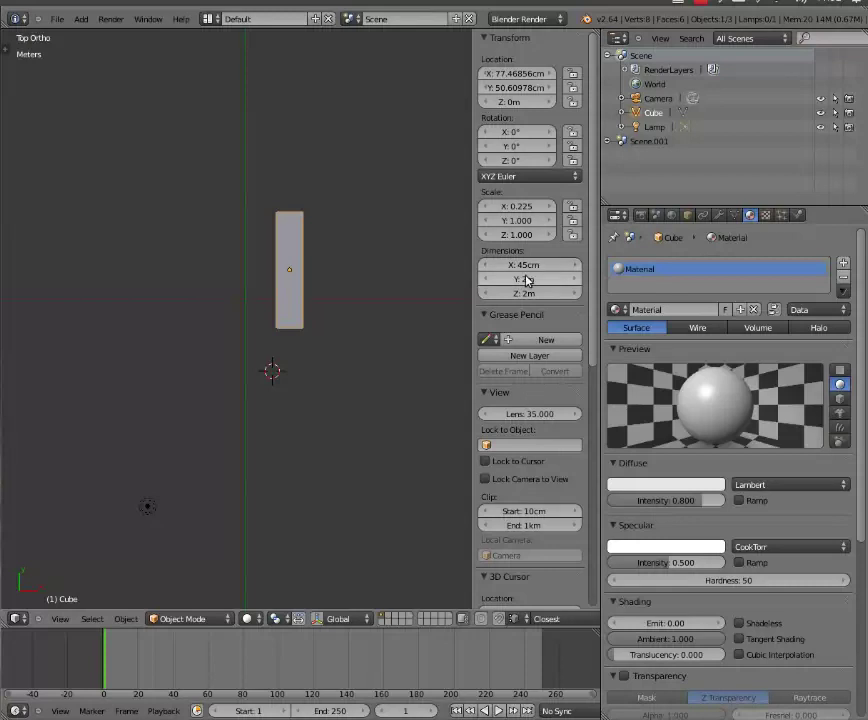
{"action": "left_click", "coordinate": [527, 281]}
{"action": "type", "text": "45"}
{"action": "key", "text": "Return"}
{"action": "left_click", "coordinate": [522, 291]}
{"action": "type", "text": "5"}
{"action": "key", "text": "Return"}
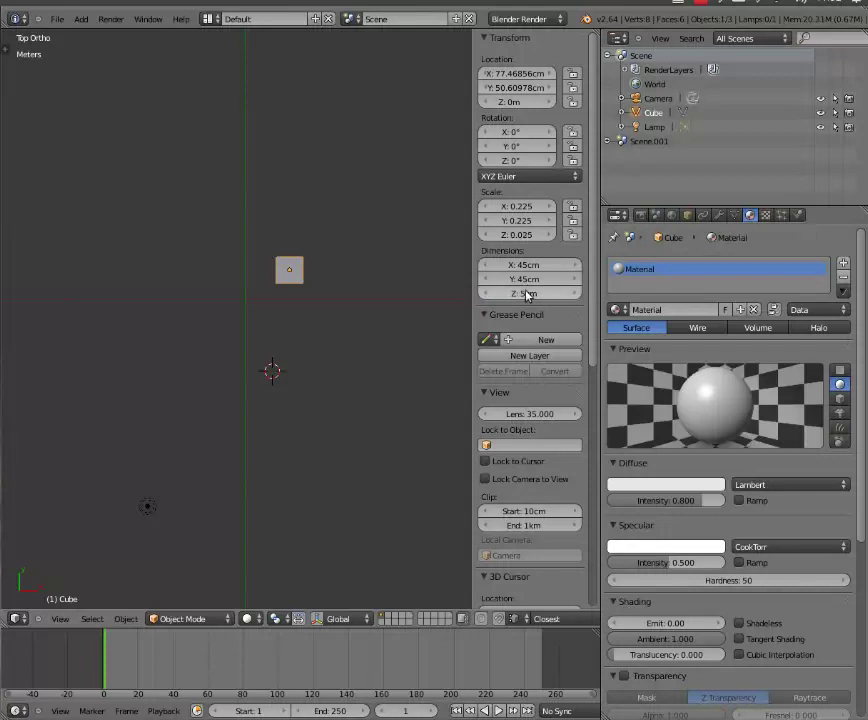
Step: Hide the Transform panel, show the tool shelf, and view the 45 cm slab from the top
{"action": "mouse_move", "coordinate": [314, 380]}
{"action": "middle_mouse_down"}
{"action": "mouse_move", "coordinate": [250, 328]}
{"action": "mouse_move", "coordinate": [252, 305]}
{"action": "mouse_move", "coordinate": [262, 305]}
{"action": "middle_mouse_up"}
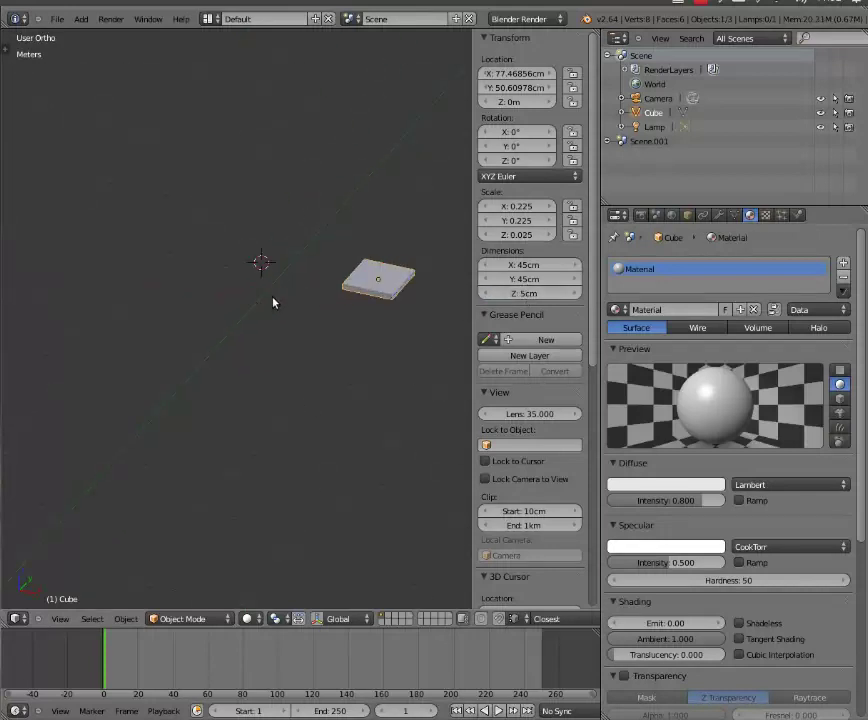
{"action": "mouse_move", "coordinate": [300, 360]}
{"action": "middle_mouse_down", "text": "shift"}
{"action": "mouse_move", "coordinate": [163, 349]}
{"action": "mouse_move", "coordinate": [139, 329]}
{"action": "mouse_move", "coordinate": [265, 335]}
{"action": "mouse_move", "coordinate": [176, 333]}
{"action": "mouse_move", "coordinate": [148, 454]}
{"action": "mouse_move", "coordinate": [178, 357]}
{"action": "mouse_move", "coordinate": [159, 415]}
{"action": "mouse_move", "coordinate": [229, 352]}
{"action": "mouse_move", "coordinate": [194, 380]}
{"action": "mouse_move", "coordinate": [171, 384]}
{"action": "middle_mouse_up", "text": "shift"}
{"action": "mouse_move", "coordinate": [351, 368]}
{"action": "middle_mouse_down", "text": "shift"}
{"action": "mouse_move", "coordinate": [254, 343]}
{"action": "mouse_move", "coordinate": [236, 368]}
{"action": "middle_mouse_up", "text": "shift"}
{"action": "scroll", "coordinate": [252, 340], "scroll_direction": "up", "scroll_amount": 3}
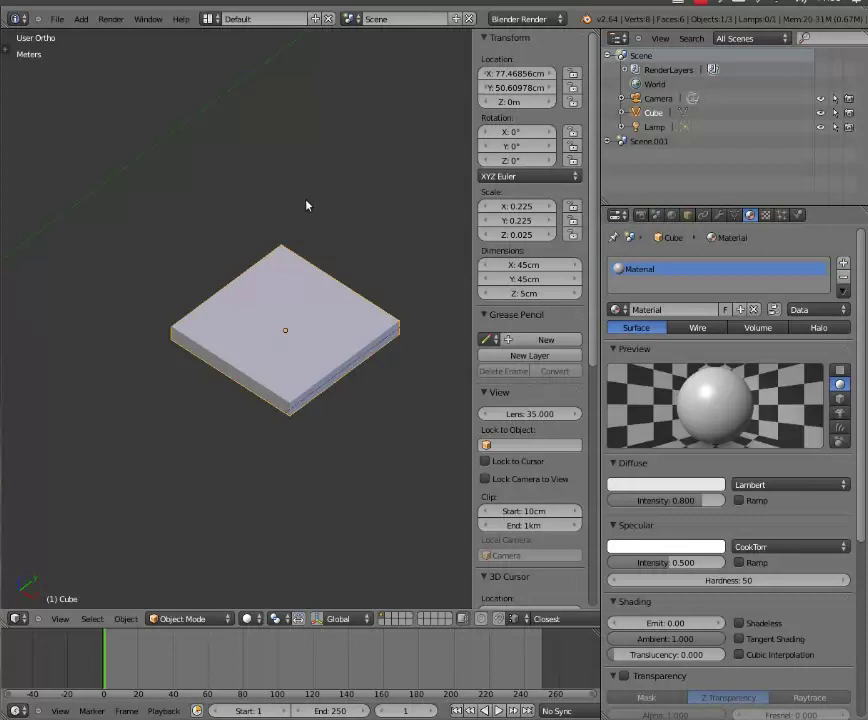
{"action": "scroll", "coordinate": [305, 212], "scroll_direction": "down", "scroll_amount": 2}
{"action": "key", "text": "n"}
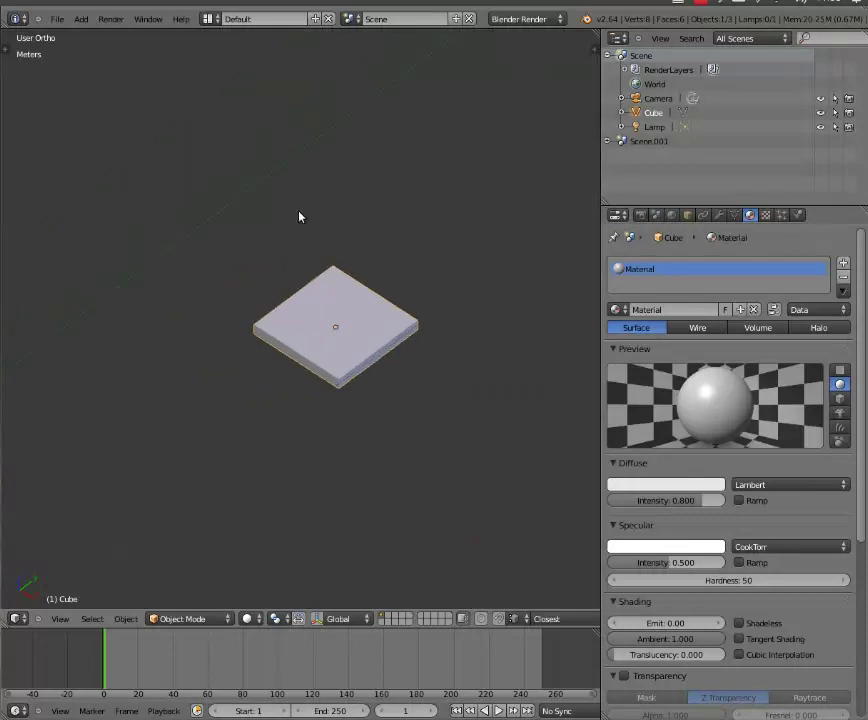
{"action": "key", "text": "t"}
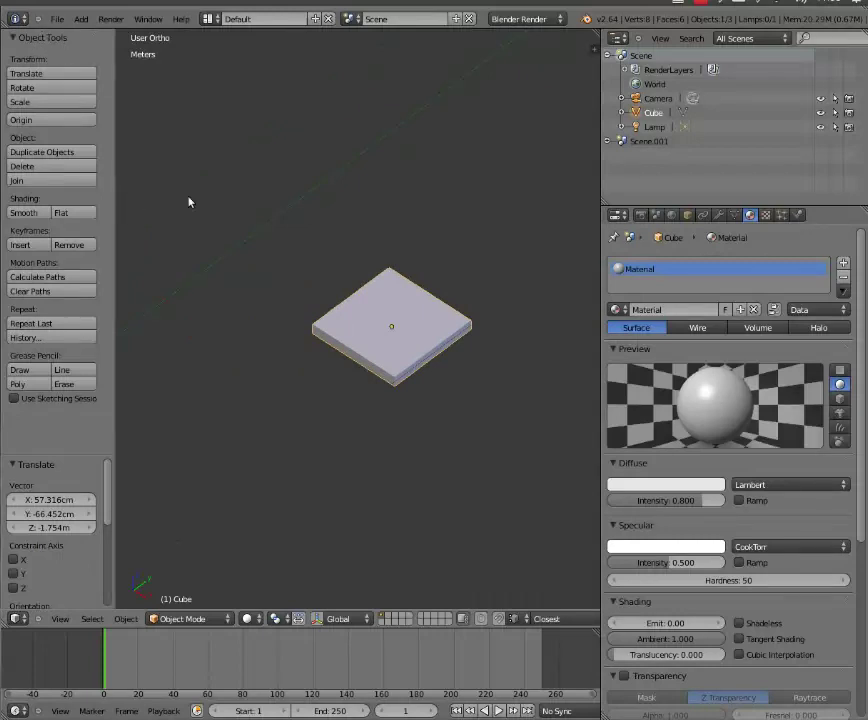
{"action": "scroll", "coordinate": [188, 190], "scroll_direction": "up", "scroll_amount": 3}
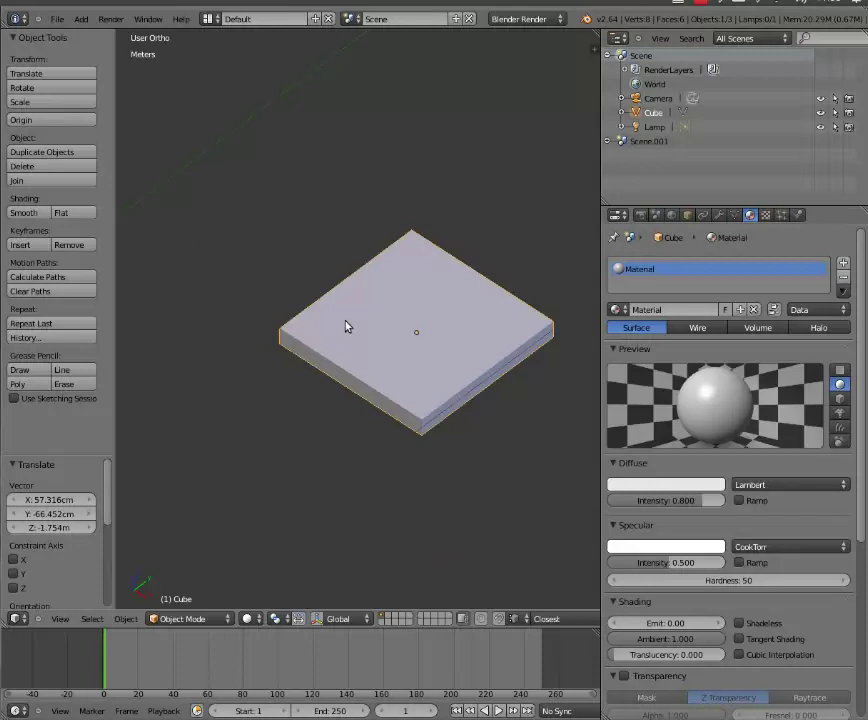
{"action": "scroll", "coordinate": [300, 296], "scroll_direction": "down", "scroll_amount": 1}
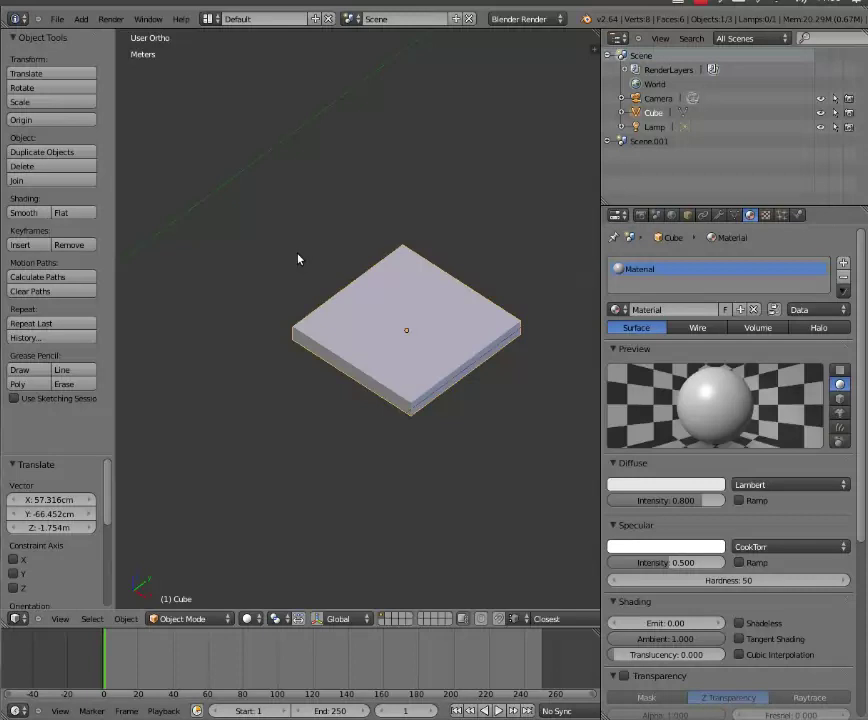
{"action": "key", "text": "KP_7"}
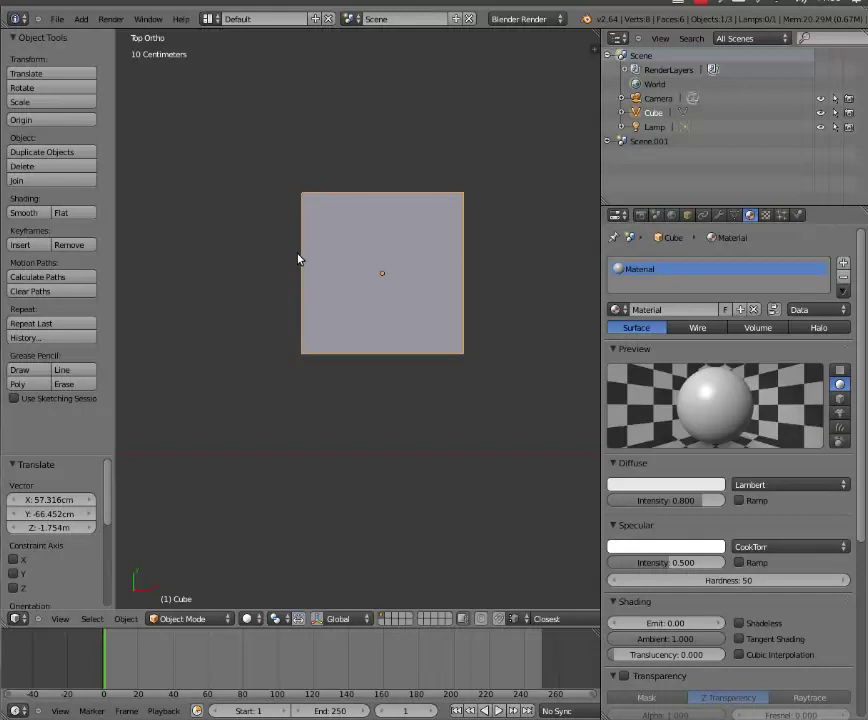
Step: Inspect the slab from front, right and top views, then orbit to an angled view
{"action": "key", "text": "KP_1"}
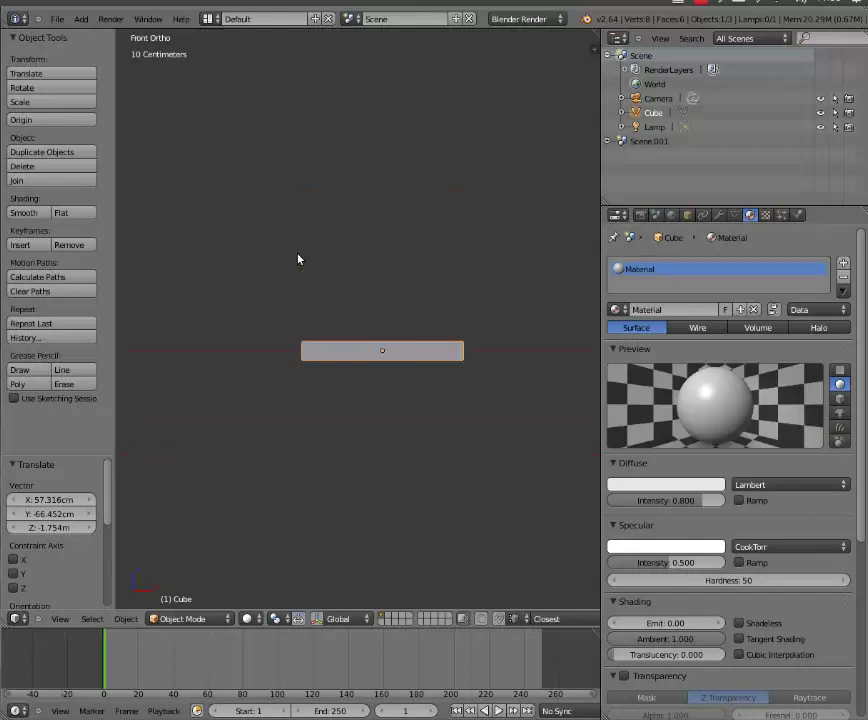
{"action": "key", "text": "KP_3"}
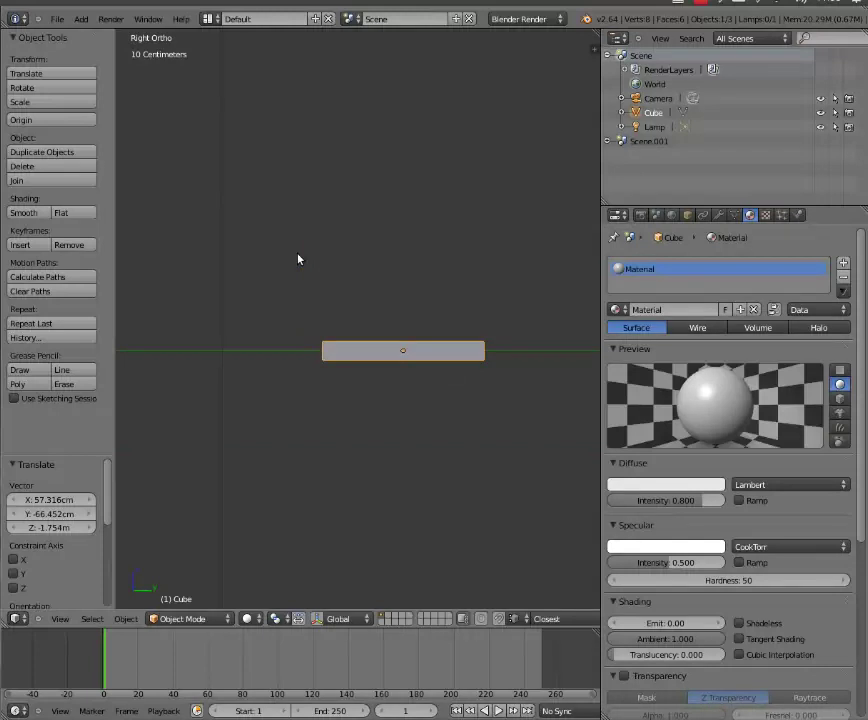
{"action": "key", "text": "KP_5"}
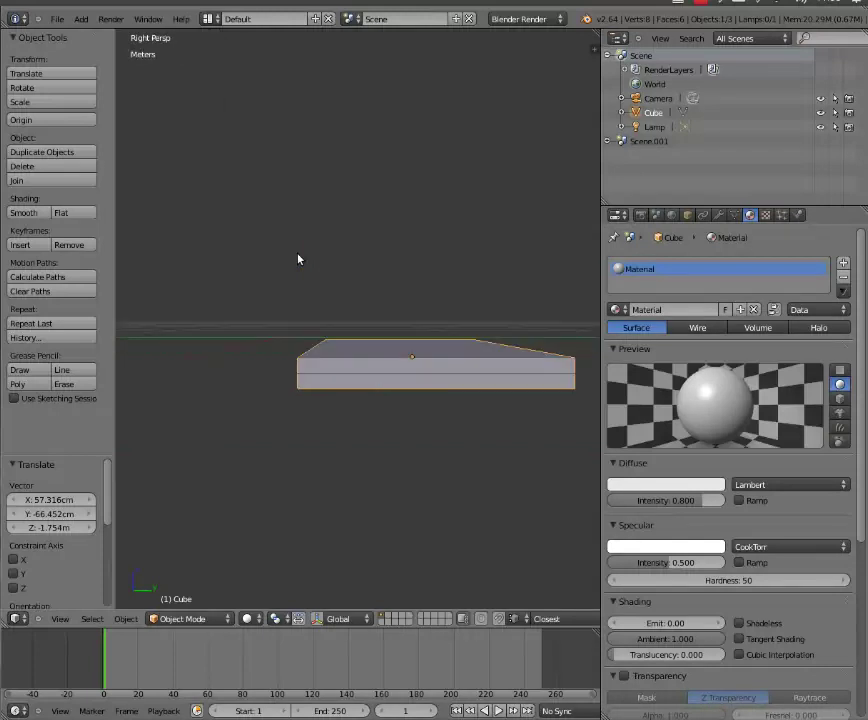
{"action": "key", "text": "KP_5"}
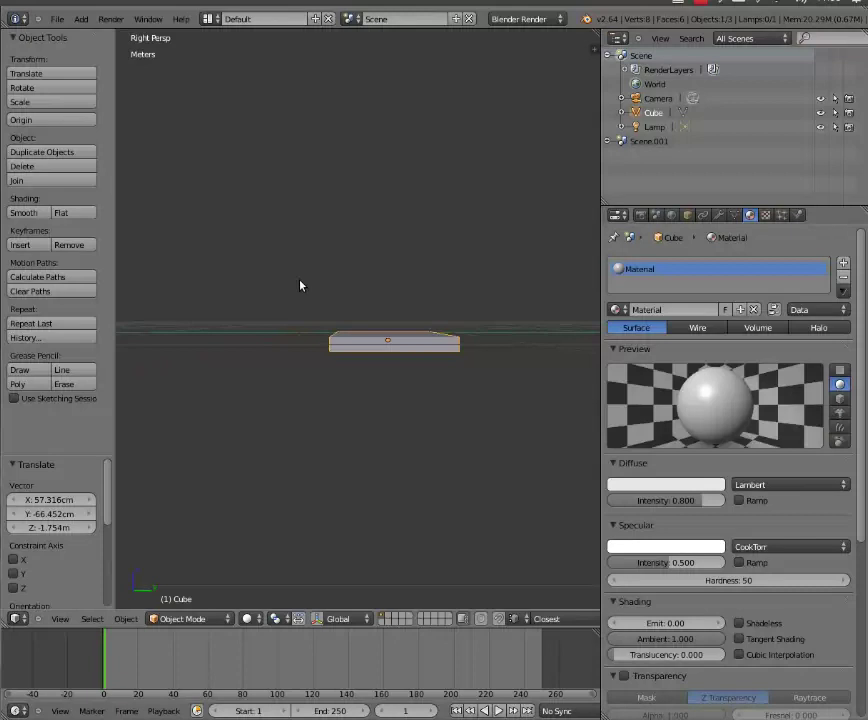
{"action": "key", "text": "KP_5"}
{"action": "key", "text": "KP_5"}
{"action": "key", "text": "KP_7"}
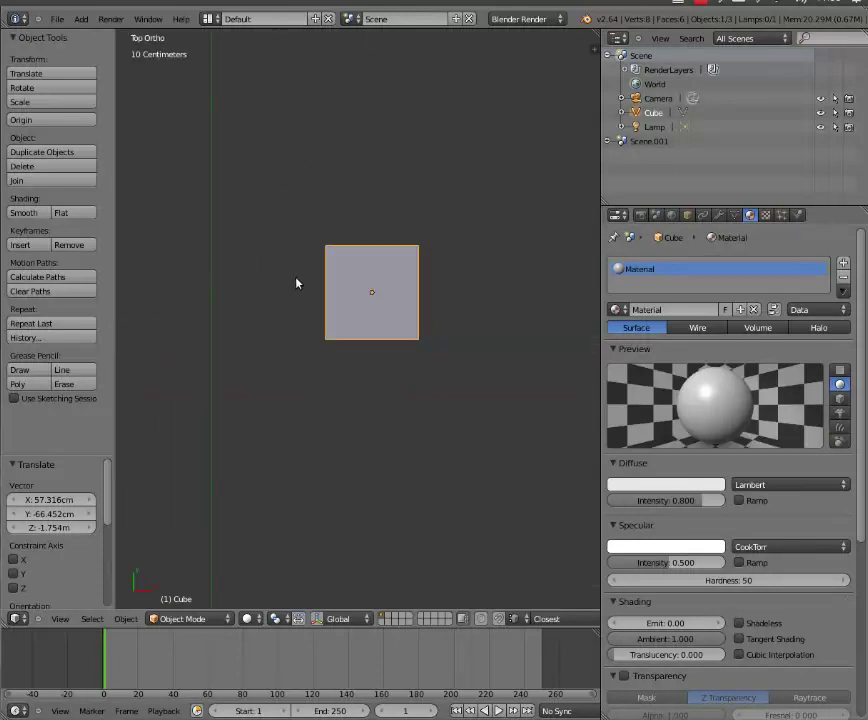
{"action": "mouse_move", "coordinate": [304, 298]}
{"action": "middle_mouse_down"}
{"action": "mouse_move", "coordinate": [275, 384]}
{"action": "mouse_move", "coordinate": [219, 285]}
{"action": "mouse_move", "coordinate": [316, 330]}
{"action": "middle_mouse_up"}
{"action": "middle_click_drag", "start_coordinate": [411, 349], "coordinate": [360, 366], "text": "shift"}
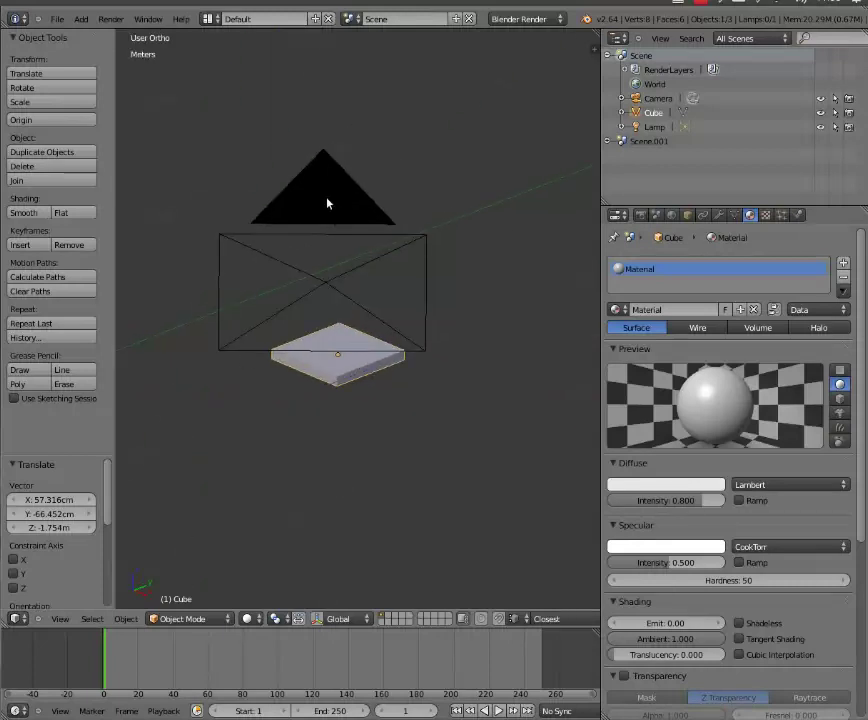
Step: Hide the camera from the viewport and zoom in on the slab
{"action": "right_click", "coordinate": [326, 203]}
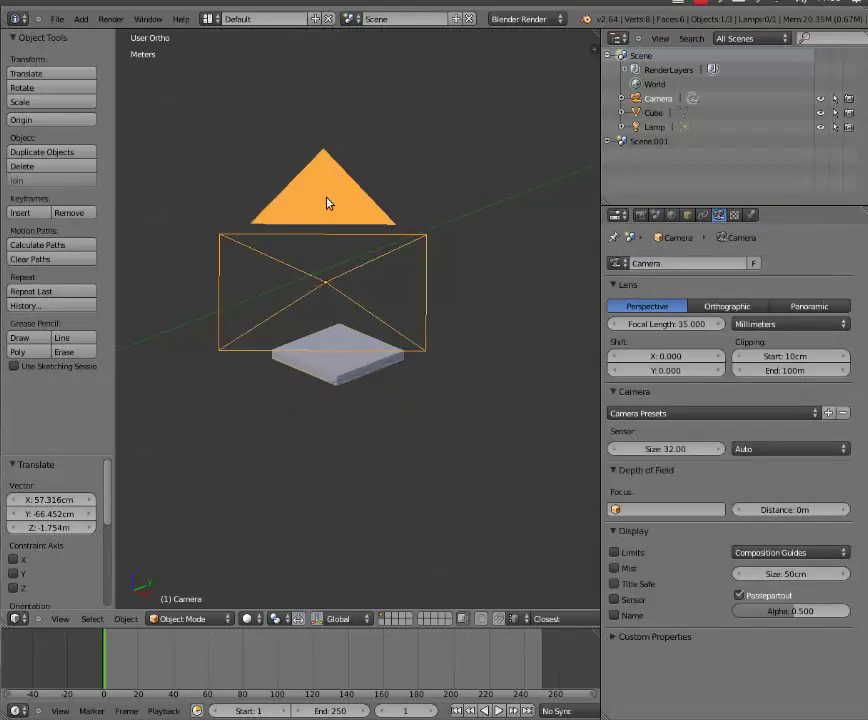
{"action": "key", "text": "h"}
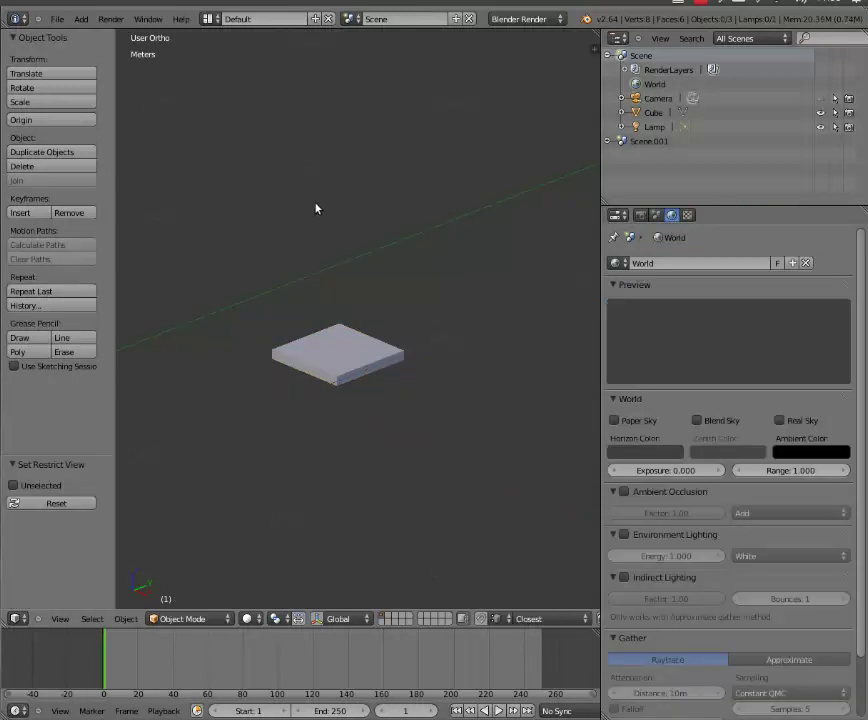
{"action": "scroll", "coordinate": [316, 205], "scroll_direction": "up", "scroll_amount": 2}
Step: Hide the tool shelf, centre the slab, and widen the 3D view against the properties area
{"action": "key", "text": "t"}
{"action": "scroll", "coordinate": [219, 283], "scroll_direction": "up", "scroll_amount": 2}
{"action": "middle_click_drag", "start_coordinate": [185, 380], "coordinate": [262, 316], "text": "shift"}
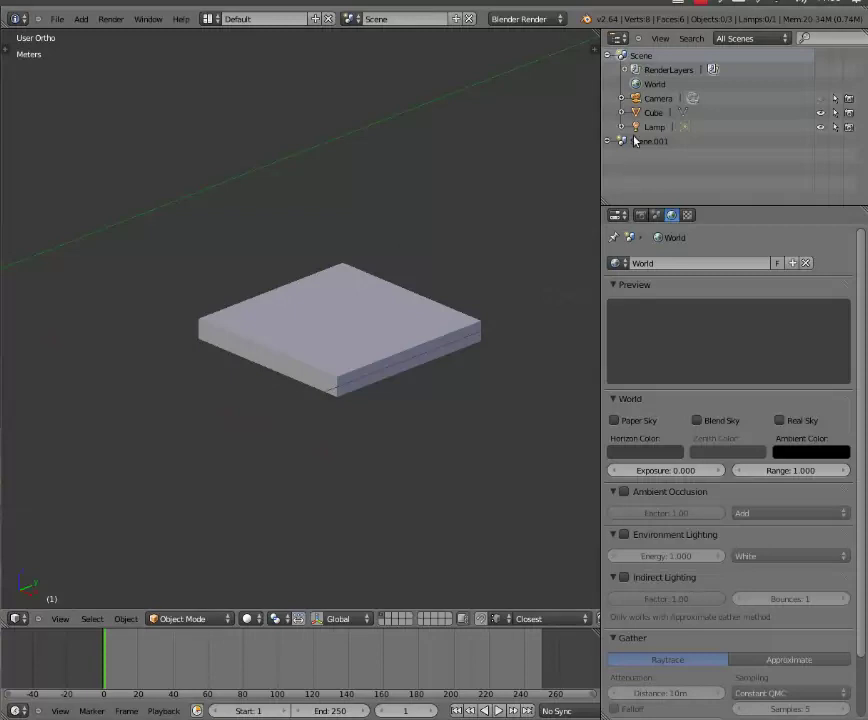
{"action": "mouse_move", "coordinate": [600, 156]}
{"action": "left_mouse_down"}
{"action": "mouse_move", "coordinate": [668, 161]}
{"action": "mouse_move", "coordinate": [558, 170]}
{"action": "mouse_move", "coordinate": [608, 165]}
{"action": "left_mouse_up"}
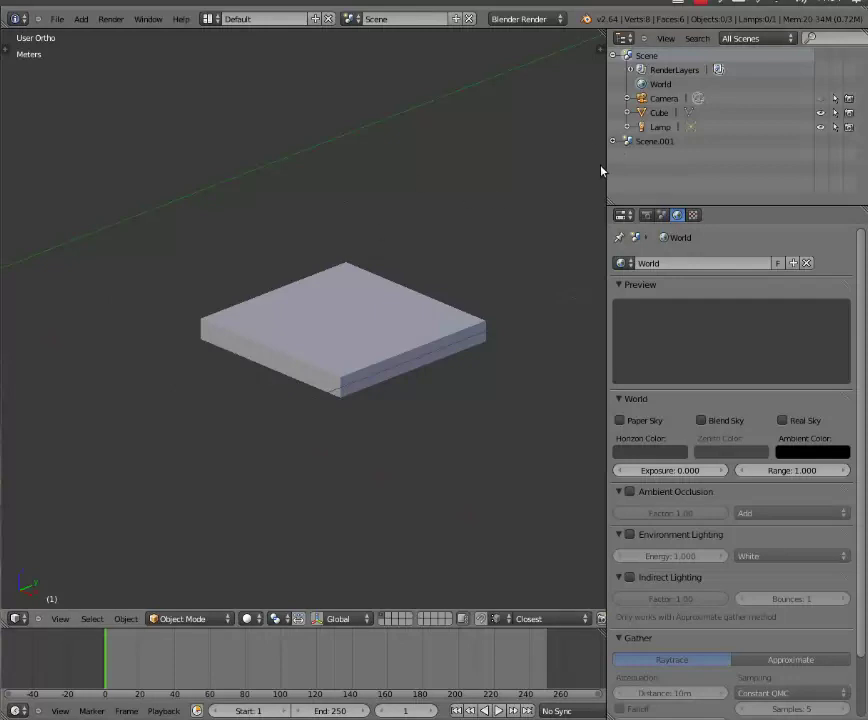
{"action": "mouse_move", "coordinate": [606, 164]}
{"action": "left_mouse_down"}
{"action": "mouse_move", "coordinate": [661, 167]}
{"action": "mouse_move", "coordinate": [641, 165]}
{"action": "left_mouse_up"}
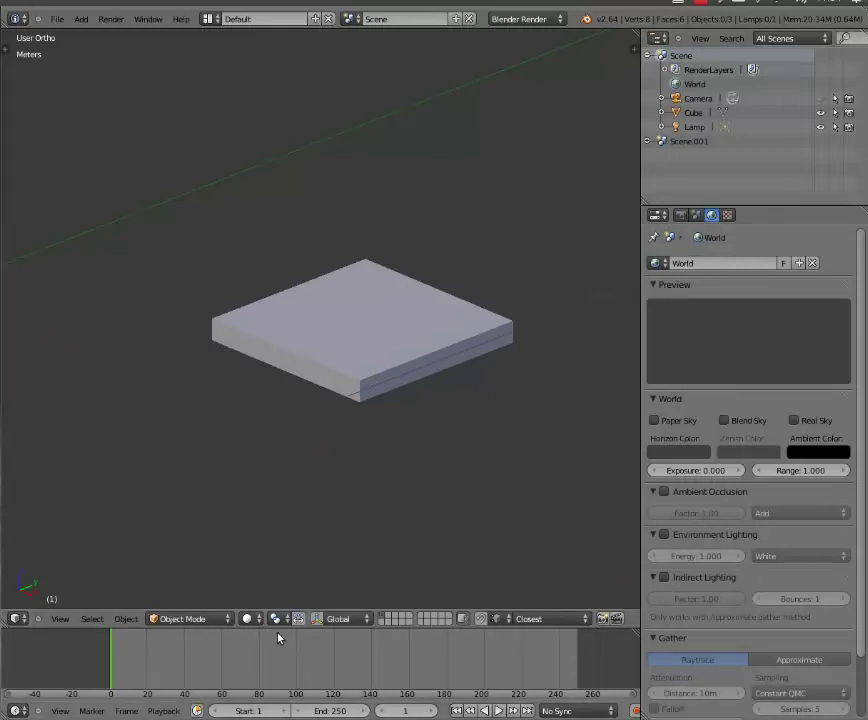
Step: Try Textured and Solid viewport shading, settle on Wireframe, and select the slab
{"action": "scroll", "coordinate": [345, 342], "scroll_direction": "up", "scroll_amount": 2}
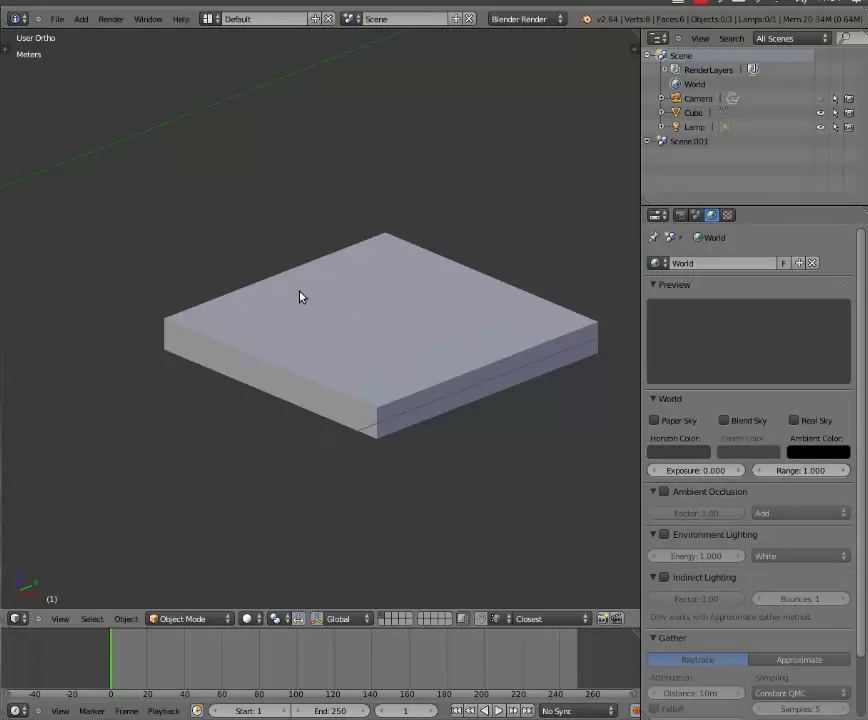
{"action": "key", "text": "z"}
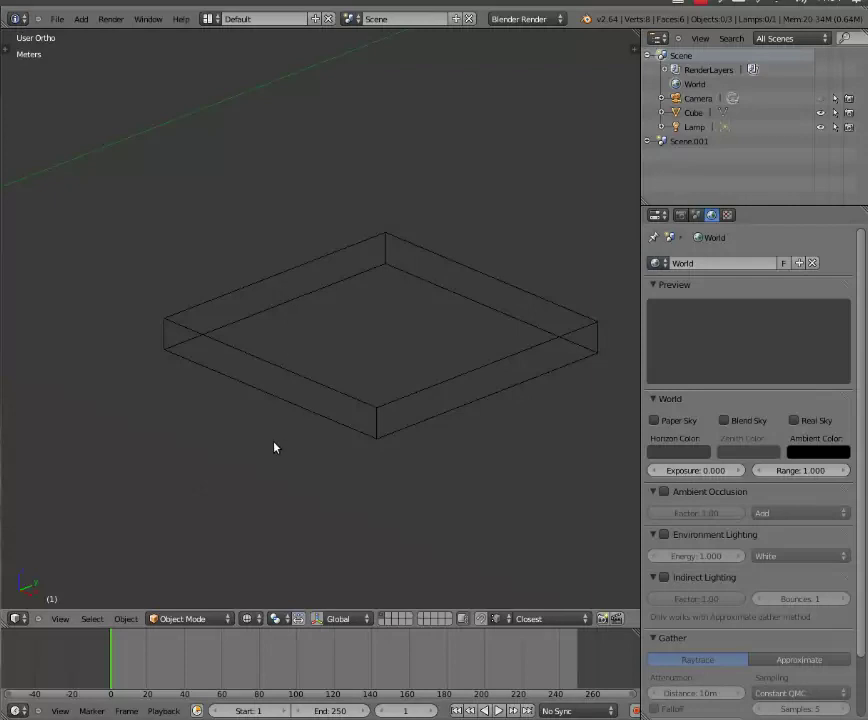
{"action": "left_click", "coordinate": [250, 618]}
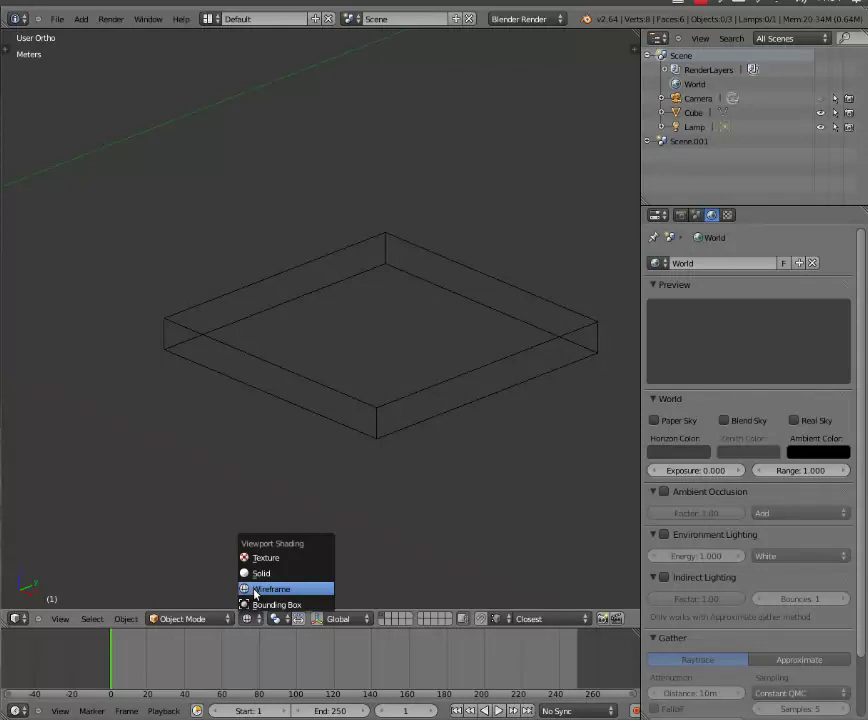
{"action": "left_click", "coordinate": [258, 558]}
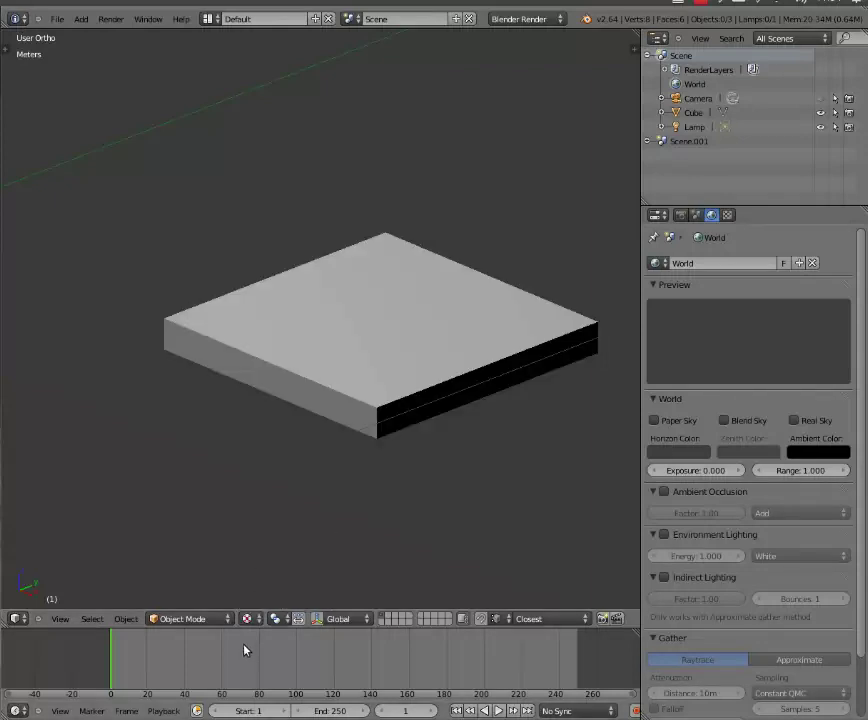
{"action": "left_click", "coordinate": [250, 618]}
{"action": "left_click", "coordinate": [272, 574]}
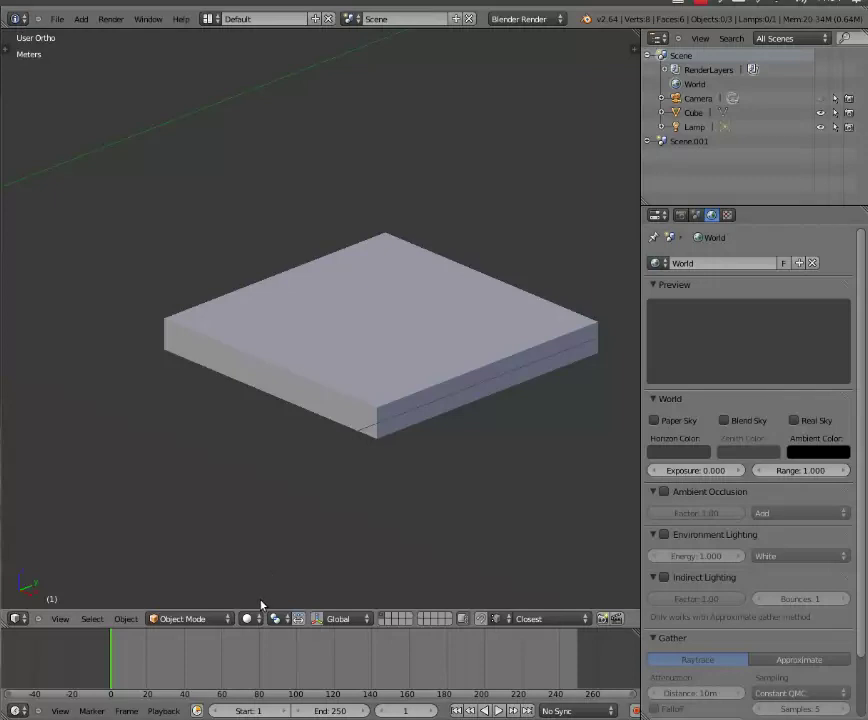
{"action": "left_click", "coordinate": [250, 618]}
{"action": "left_click", "coordinate": [266, 590]}
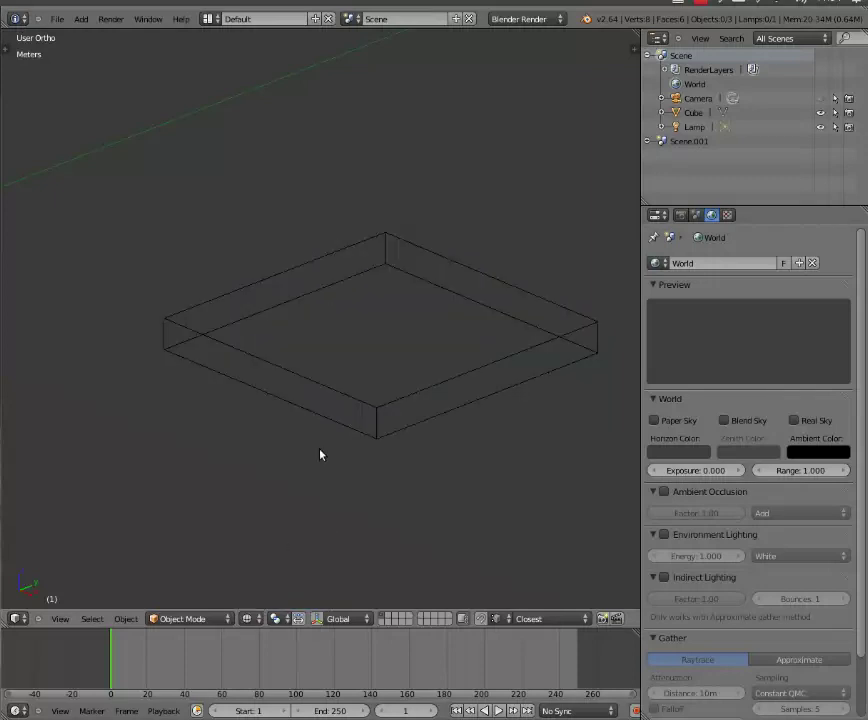
{"action": "right_click", "coordinate": [336, 396]}
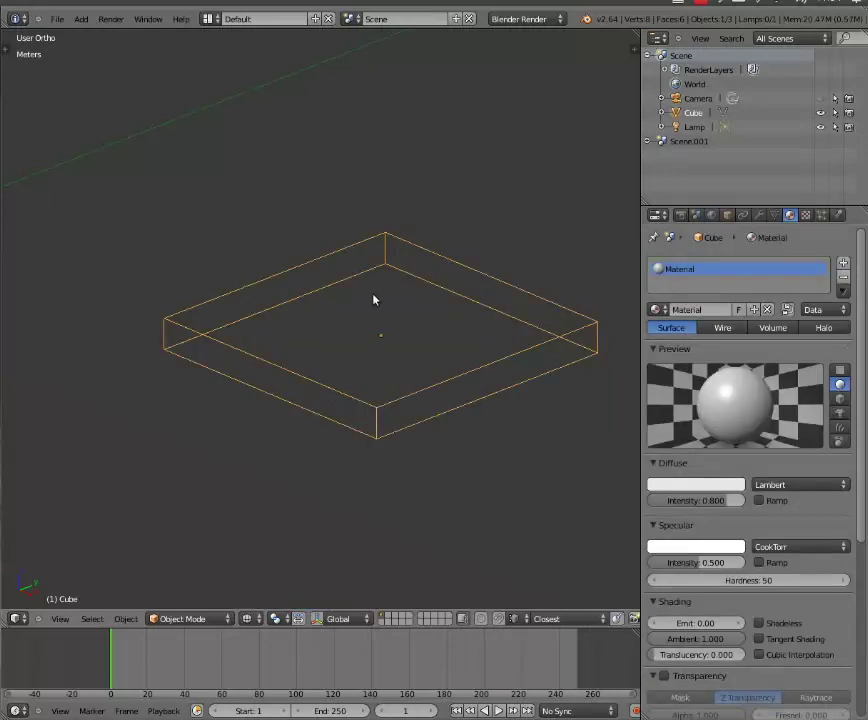
Step: Zoom out, toggle the slab into Edit Mode and back, then open the Add menu
{"action": "scroll", "coordinate": [366, 293], "scroll_direction": "down", "scroll_amount": 1}
{"action": "scroll", "coordinate": [351, 300], "scroll_direction": "down", "scroll_amount": 2}
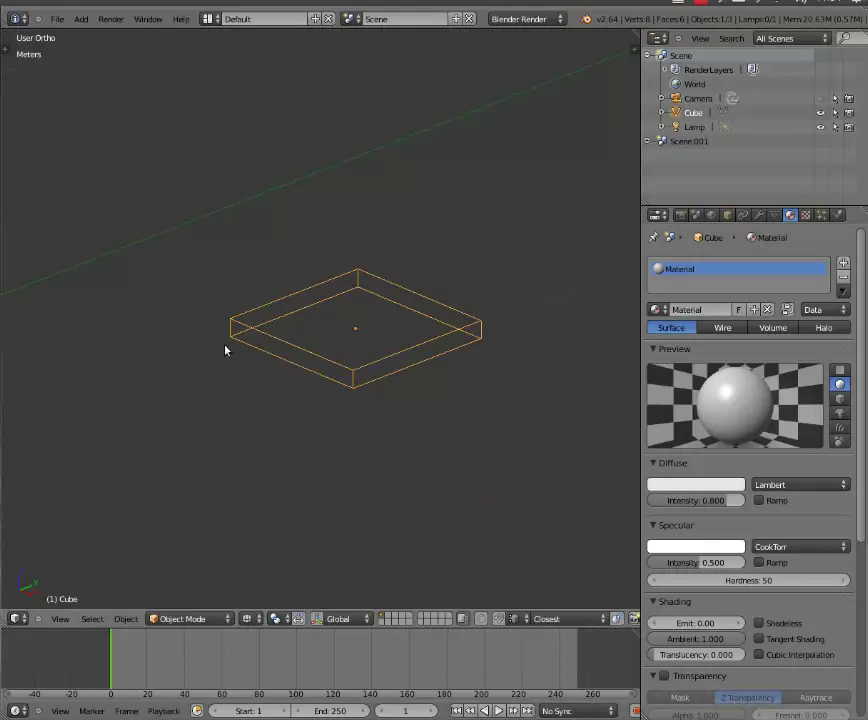
{"action": "left_click", "coordinate": [81, 20]}
{"action": "mouse_move", "coordinate": [92, 34]}
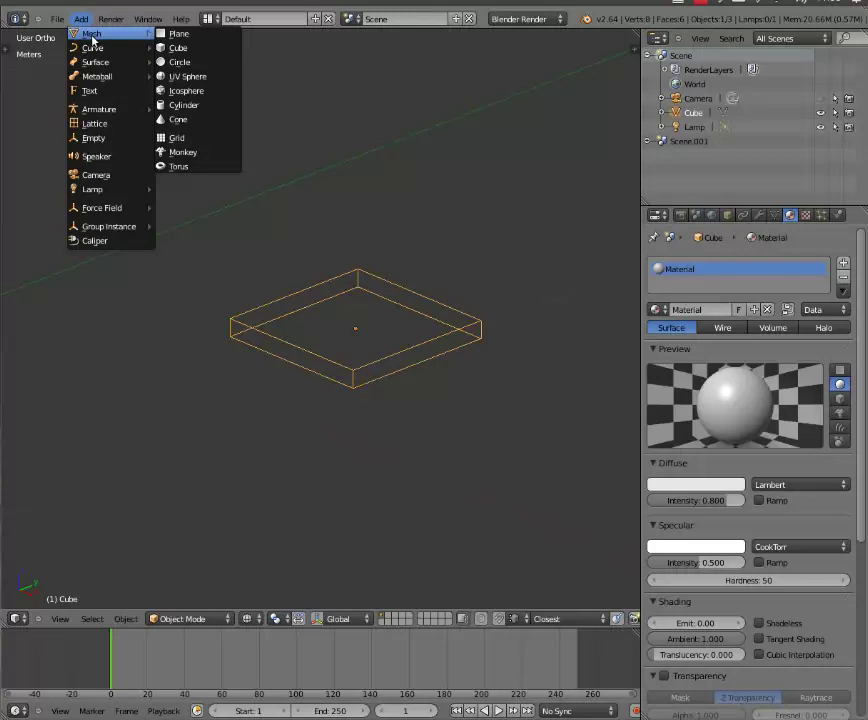
{"action": "key", "text": "Tab"}
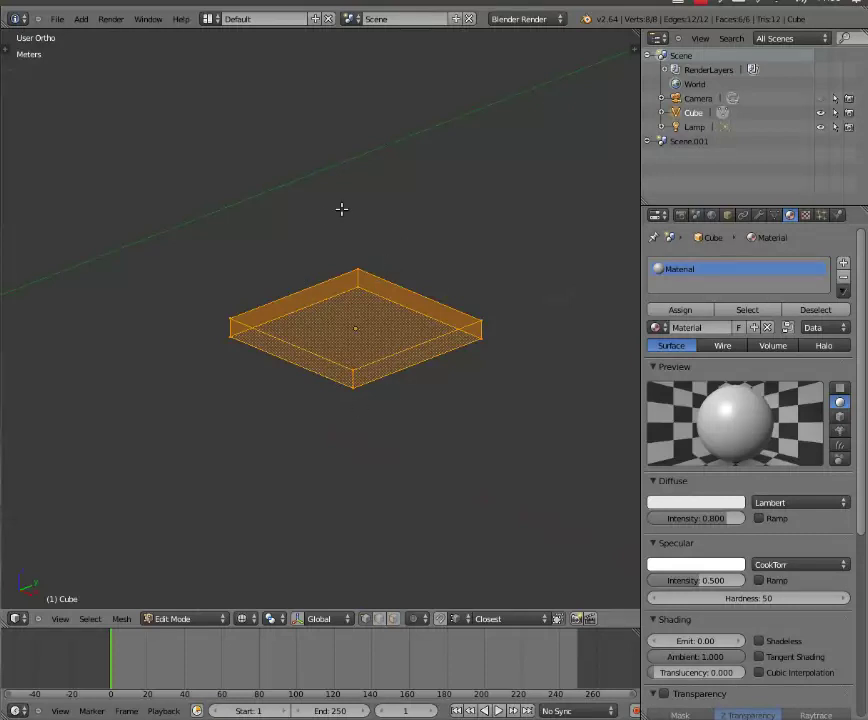
{"action": "key", "text": "Tab"}
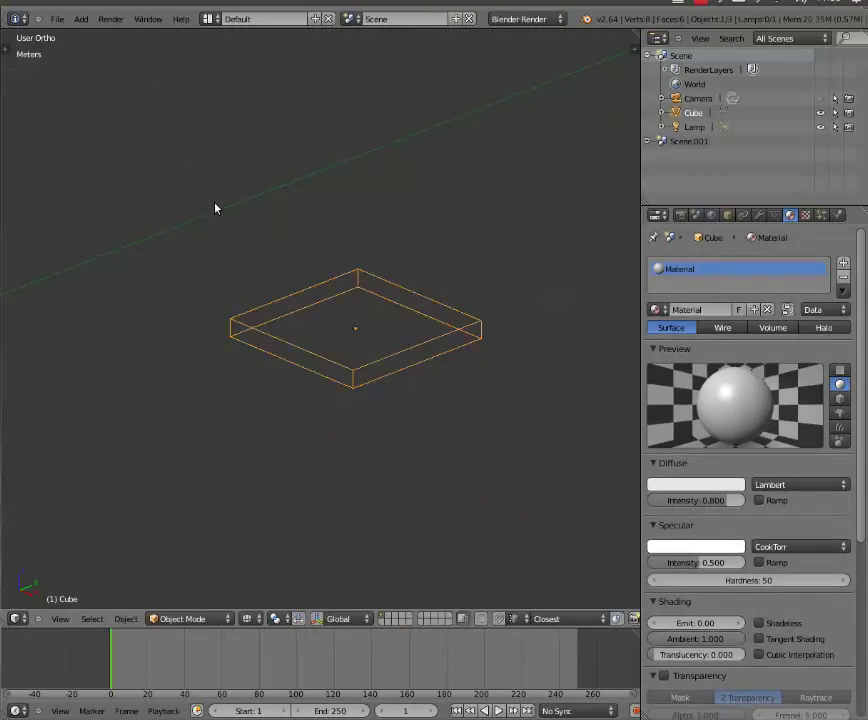
{"action": "left_click", "coordinate": [57, 19]}
{"action": "left_click", "coordinate": [81, 19]}
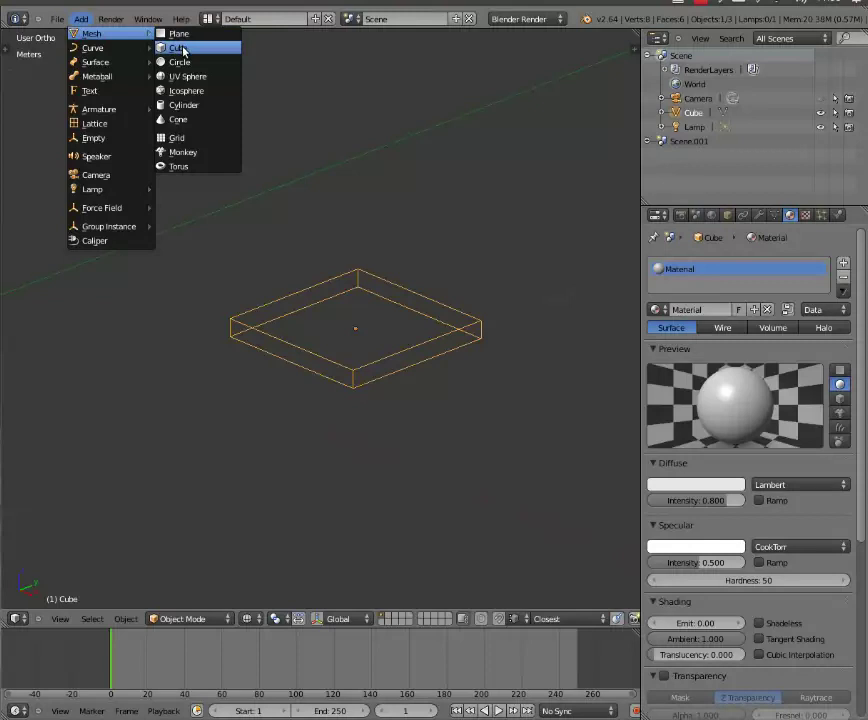
Step: Add a new cube and show its transform properties panel
{"action": "left_click", "coordinate": [183, 52]}
{"action": "scroll", "coordinate": [285, 338], "scroll_direction": "down", "scroll_amount": 5}
{"action": "scroll", "coordinate": [281, 316], "scroll_direction": "down", "scroll_amount": 3}
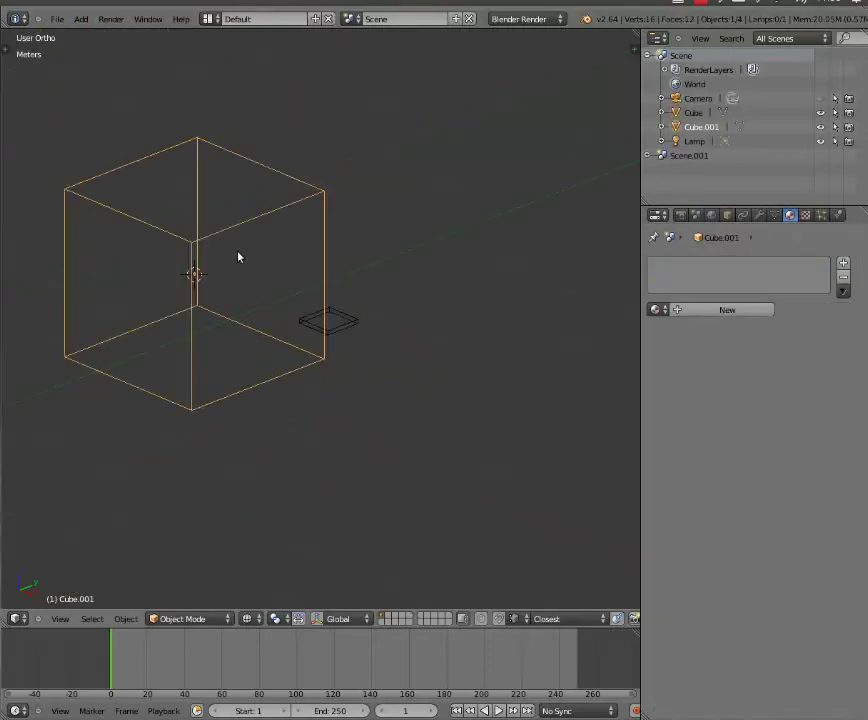
{"action": "key", "text": "n"}
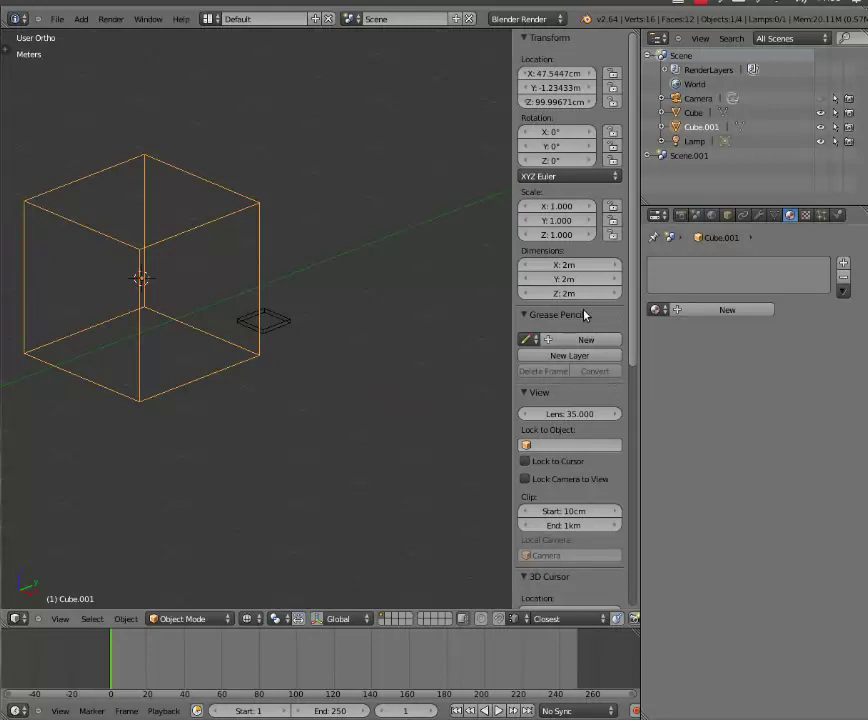
Step: Set the cube's X dimension to 5cm and Y to 0.05, then clear the Z field
{"action": "left_click", "coordinate": [567, 266]}
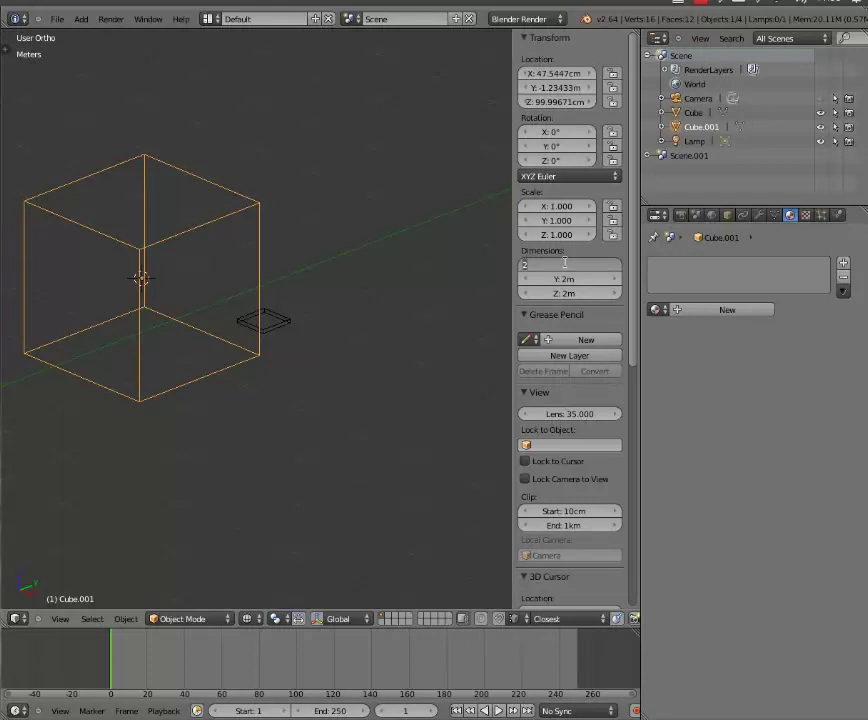
{"action": "key", "text": "BackSpace"}
{"action": "type", "text": "5cm"}
{"action": "key", "text": "Return"}
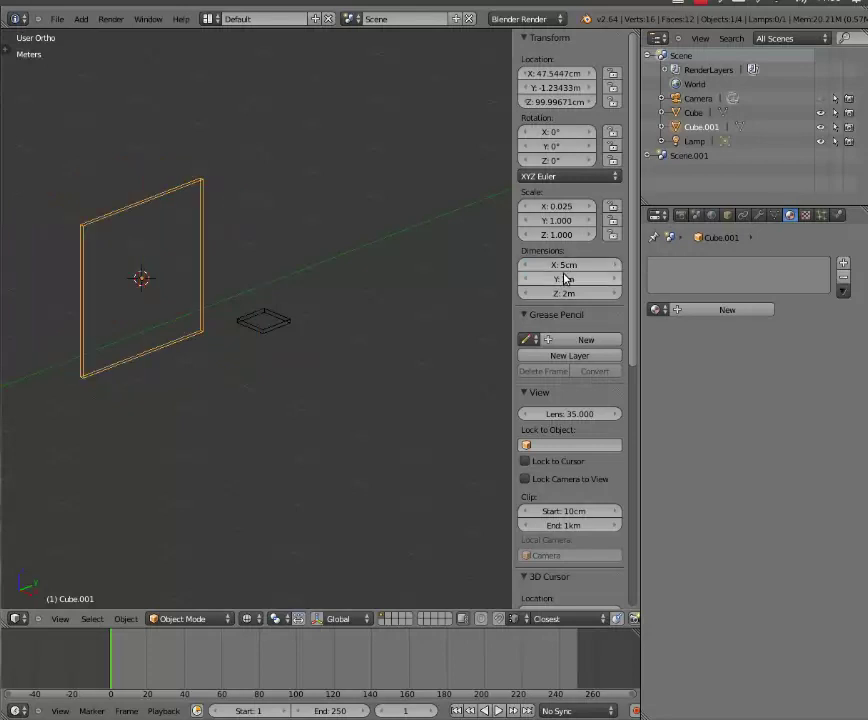
{"action": "left_click", "coordinate": [565, 278]}
{"action": "key", "text": "BackSpace"}
{"action": "type", "text": ".05"}
{"action": "key", "text": "Return"}
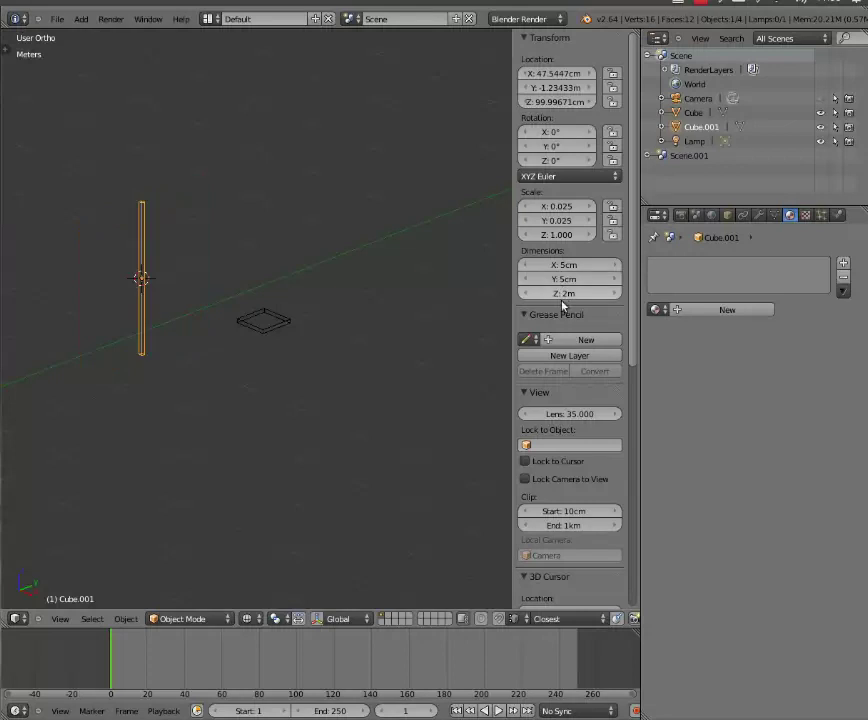
{"action": "left_click", "coordinate": [565, 293]}
{"action": "key", "text": "BackSpace"}
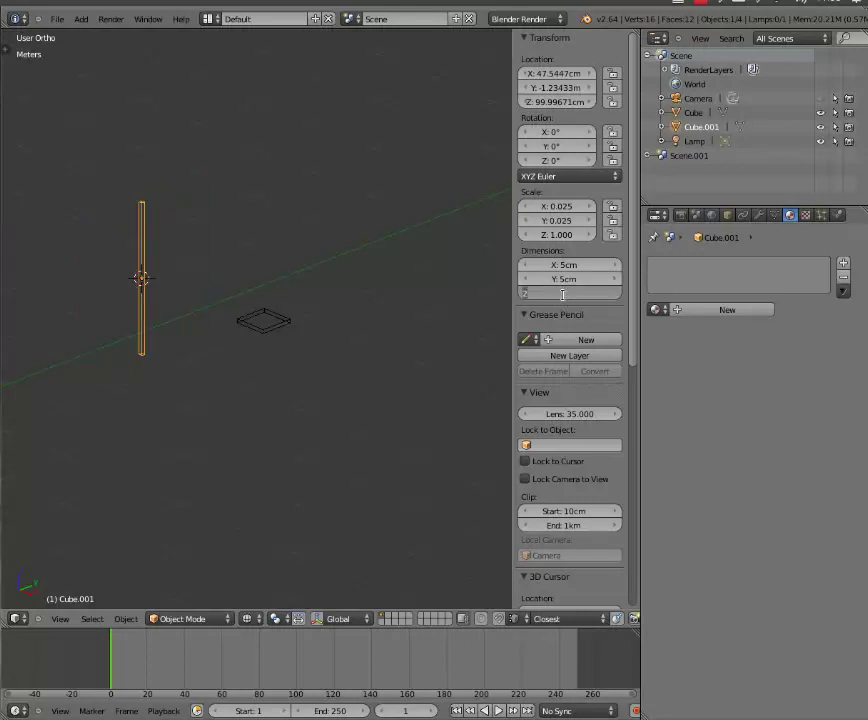
Step: Enter 0.4 as the leg's Z dimension and hide the properties panel
{"action": "type", "text": ".4"}
{"action": "key", "text": "Return"}
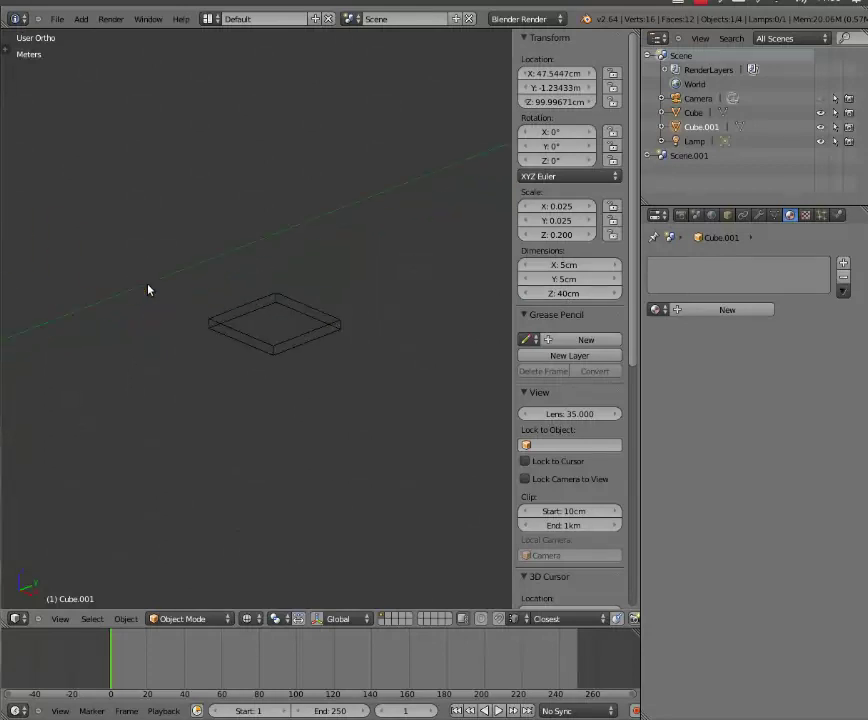
{"action": "key", "text": "n"}
{"action": "middle_click_drag", "start_coordinate": [193, 284], "coordinate": [225, 310], "text": "shift"}
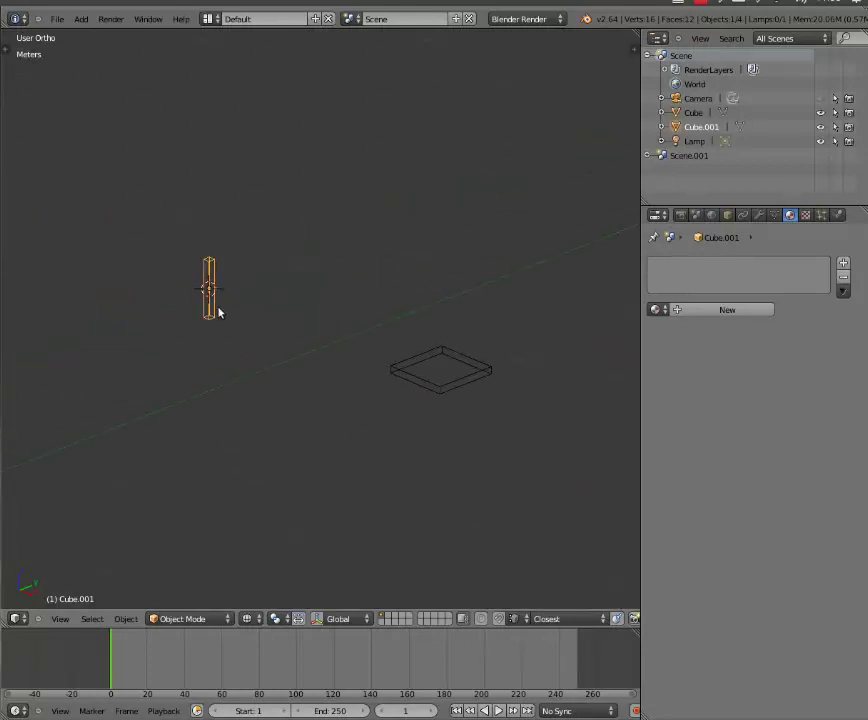
Step: Move the thin leg next to the seat slab
{"action": "key", "text": "g"}
{"action": "left_click", "coordinate": [397, 405]}
{"action": "scroll", "coordinate": [390, 390], "scroll_direction": "up", "scroll_amount": 2}
{"action": "middle_click_drag", "start_coordinate": [384, 377], "coordinate": [287, 248], "text": "shift"}
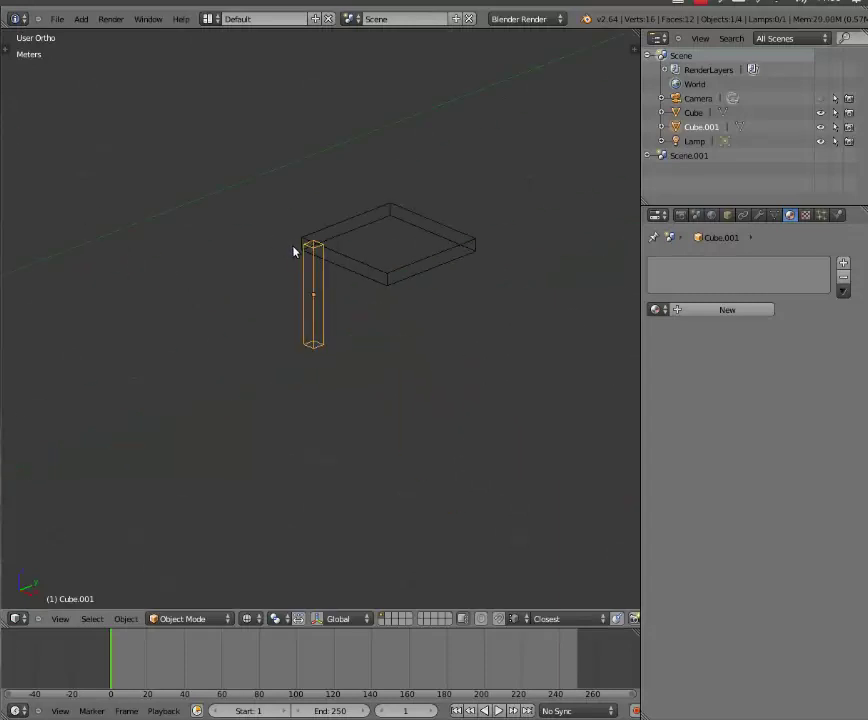
{"action": "key", "text": "g"}
{"action": "right_click", "coordinate": [380, 337]}
{"action": "key", "text": "g"}
{"action": "left_click", "coordinate": [418, 372]}
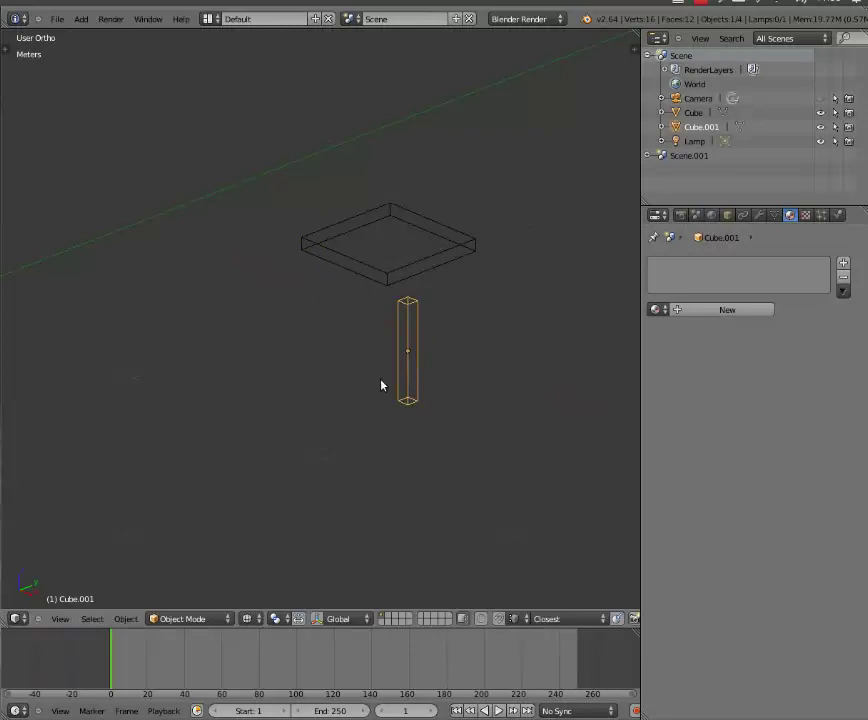
Step: Reposition the leg beneath the slab's corner and reselect it
{"action": "key", "text": "g"}
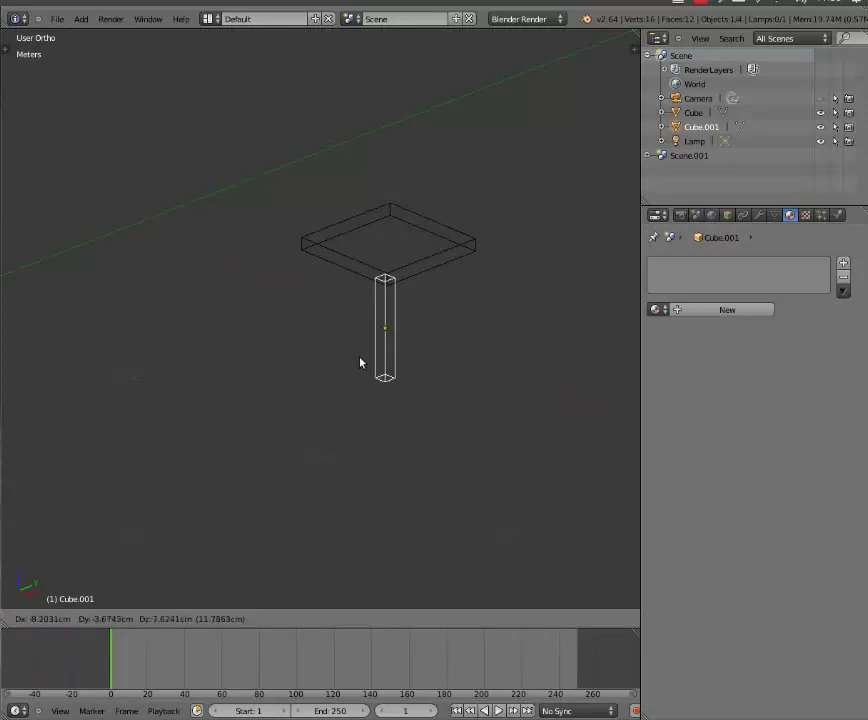
{"action": "left_click", "coordinate": [358, 360]}
{"action": "scroll", "coordinate": [398, 313], "scroll_direction": "up", "scroll_amount": 3}
{"action": "middle_click_drag", "start_coordinate": [425, 321], "coordinate": [271, 341], "text": "shift"}
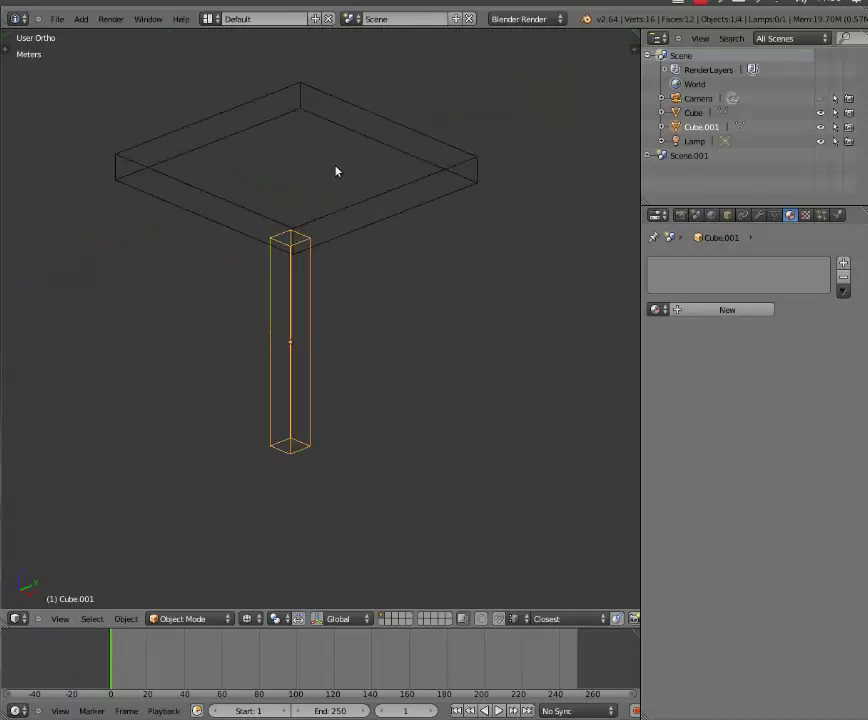
{"action": "right_click", "coordinate": [263, 225]}
{"action": "right_click", "coordinate": [278, 307]}
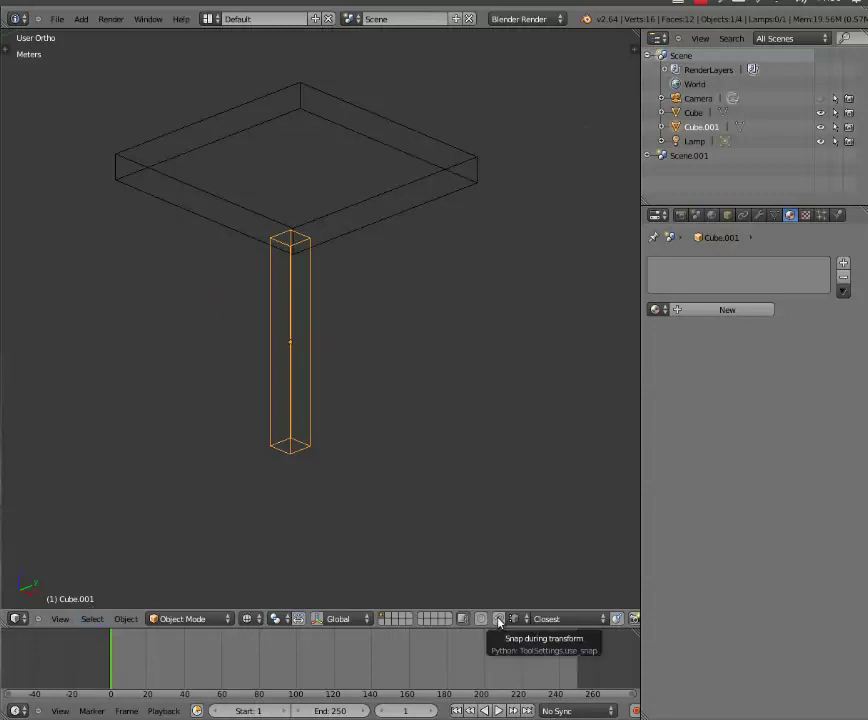
Step: Turn on snapping and move the leg to the slab's corner
{"action": "left_click", "coordinate": [499, 620]}
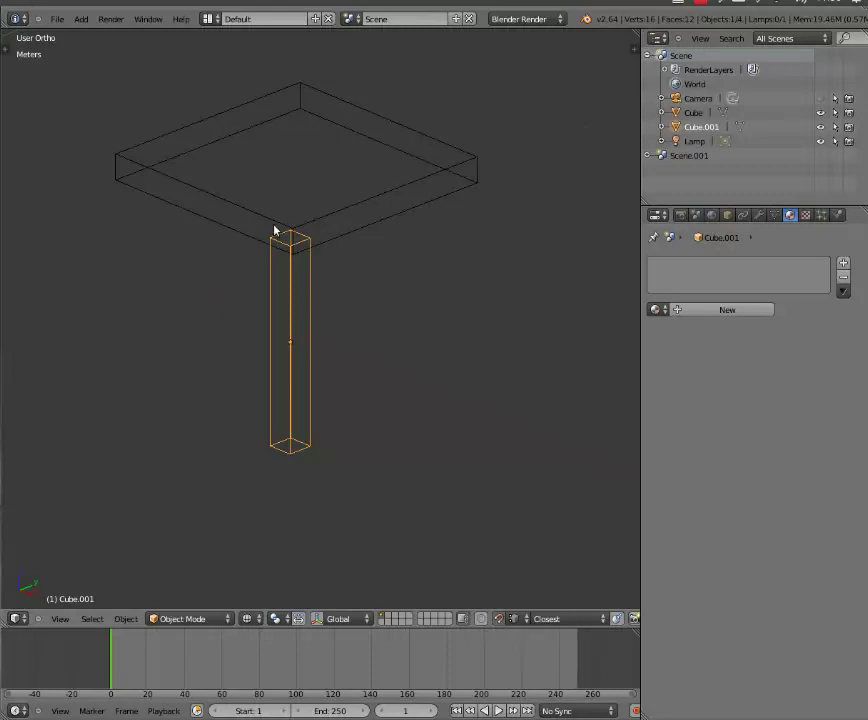
{"action": "key", "text": "g"}
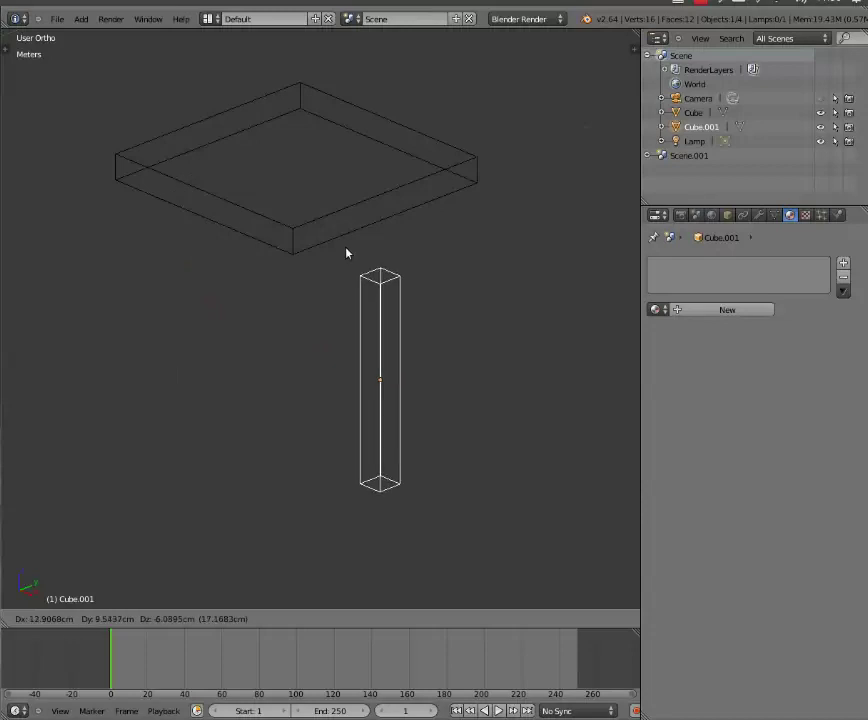
{"action": "left_click", "coordinate": [266, 253]}
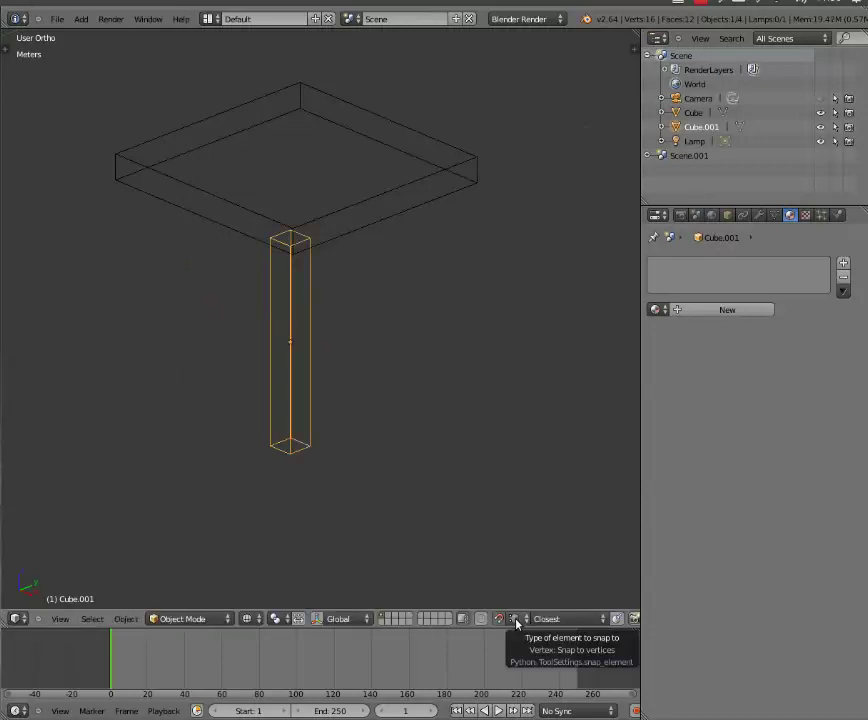
{"action": "scroll", "coordinate": [310, 207], "scroll_direction": "up", "scroll_amount": 1}
{"action": "scroll", "coordinate": [360, 300], "scroll_direction": "up", "scroll_amount": 2}
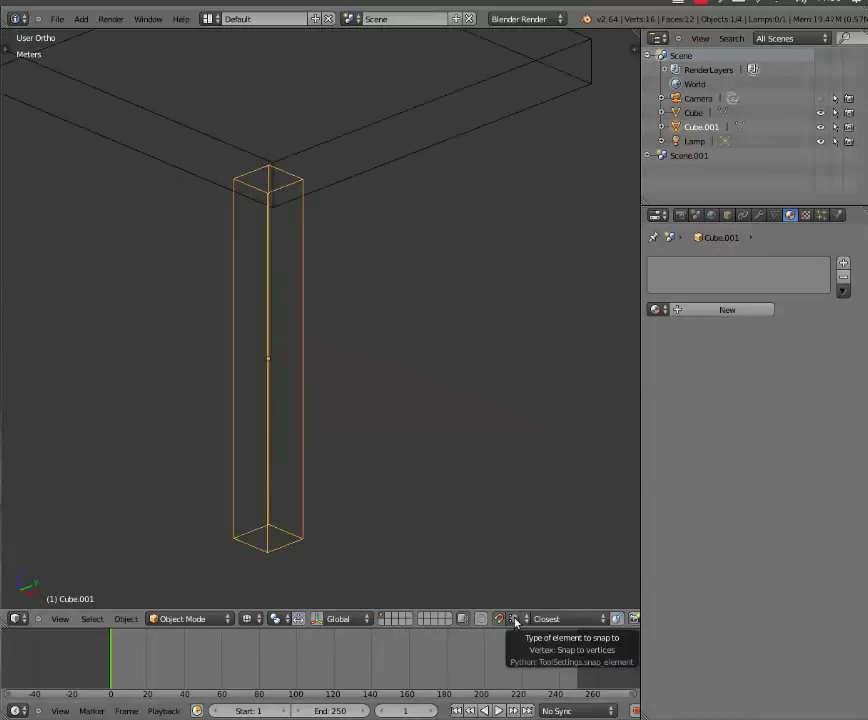
Step: Set Snap Element to Vertex and lower the leg below the slab corner
{"action": "left_click", "coordinate": [514, 620]}
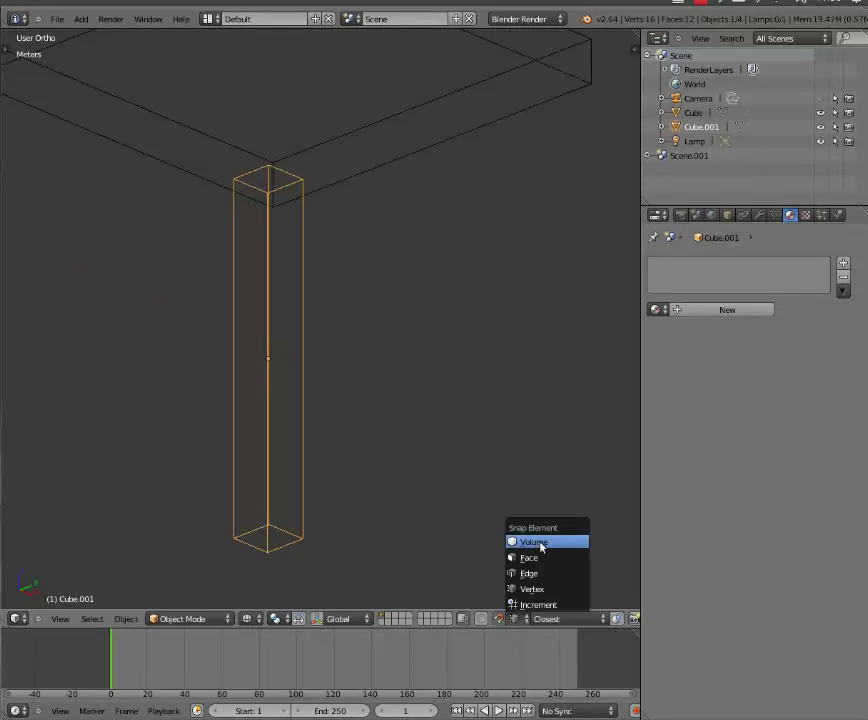
{"action": "left_click", "coordinate": [530, 591]}
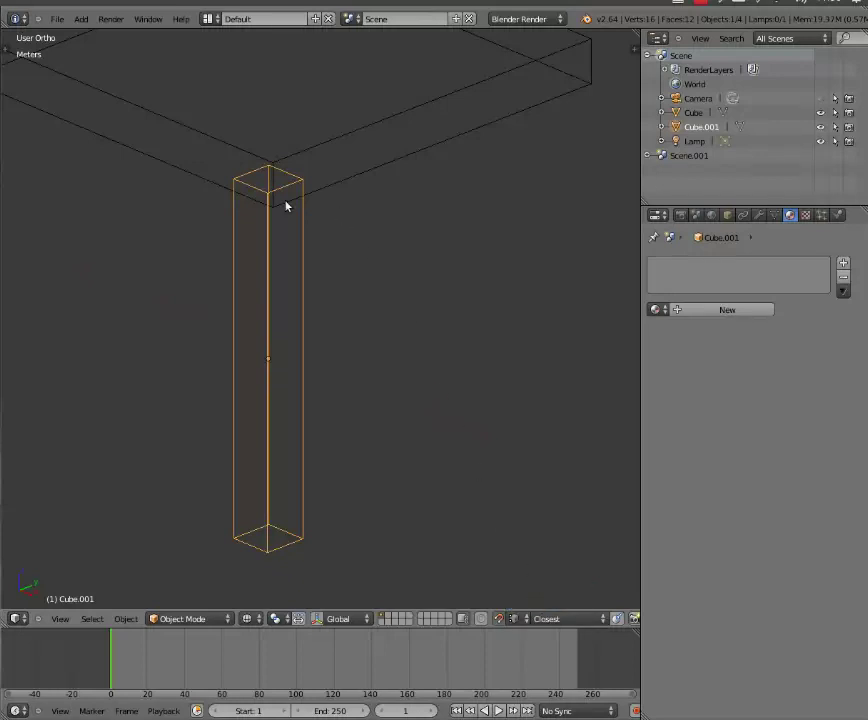
{"action": "scroll", "coordinate": [281, 201], "scroll_direction": "down", "scroll_amount": 1}
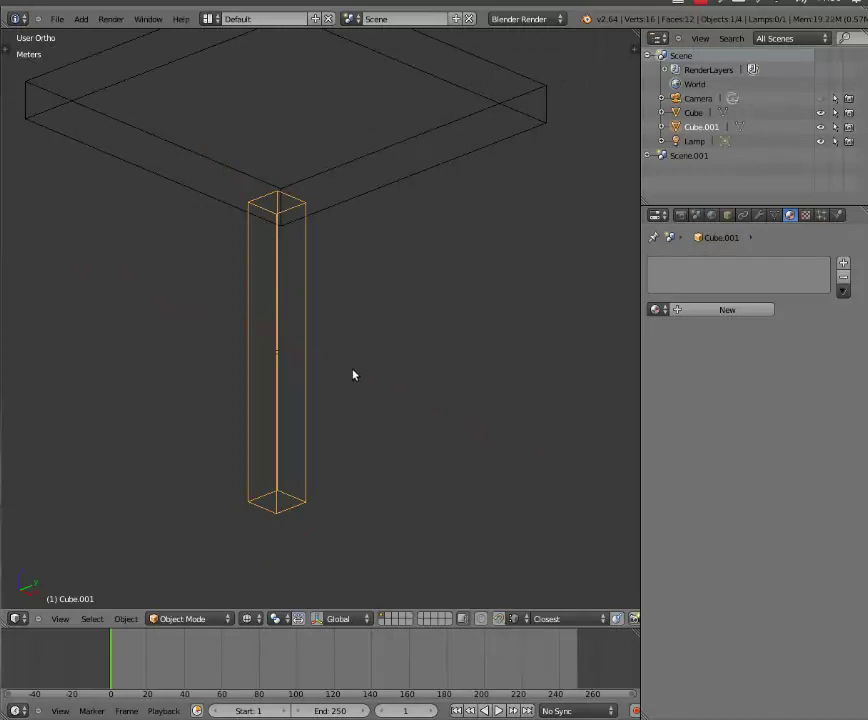
{"action": "key", "text": "g"}
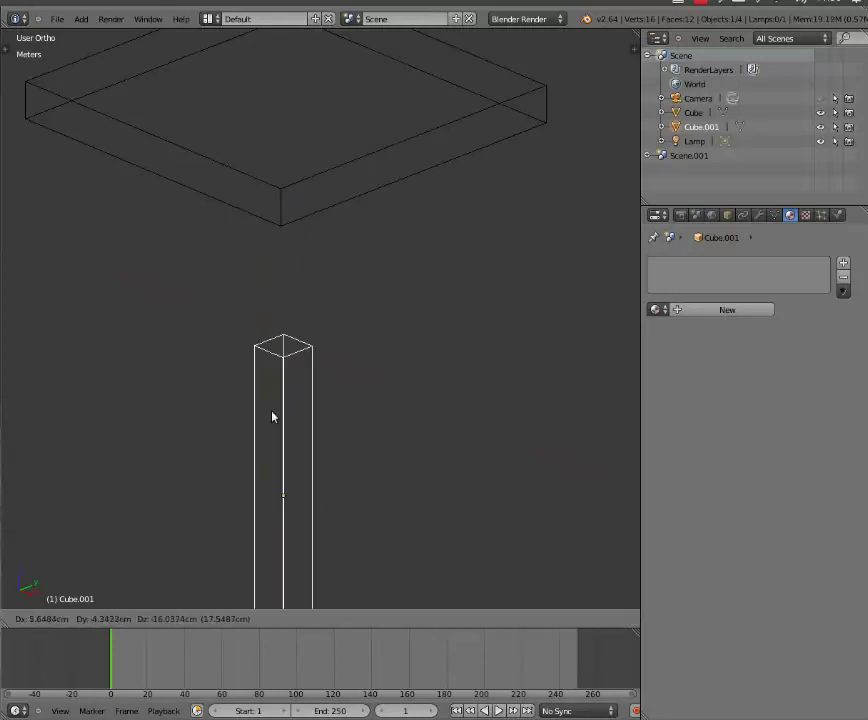
{"action": "left_click", "coordinate": [264, 304]}
{"action": "scroll", "coordinate": [264, 304], "scroll_direction": "up", "scroll_amount": 3}
{"action": "mouse_move", "coordinate": [235, 178]}
{"action": "middle_mouse_down", "text": "shift"}
{"action": "mouse_move", "coordinate": [244, 304]}
{"action": "mouse_move", "coordinate": [357, 372]}
{"action": "middle_mouse_up", "text": "shift"}
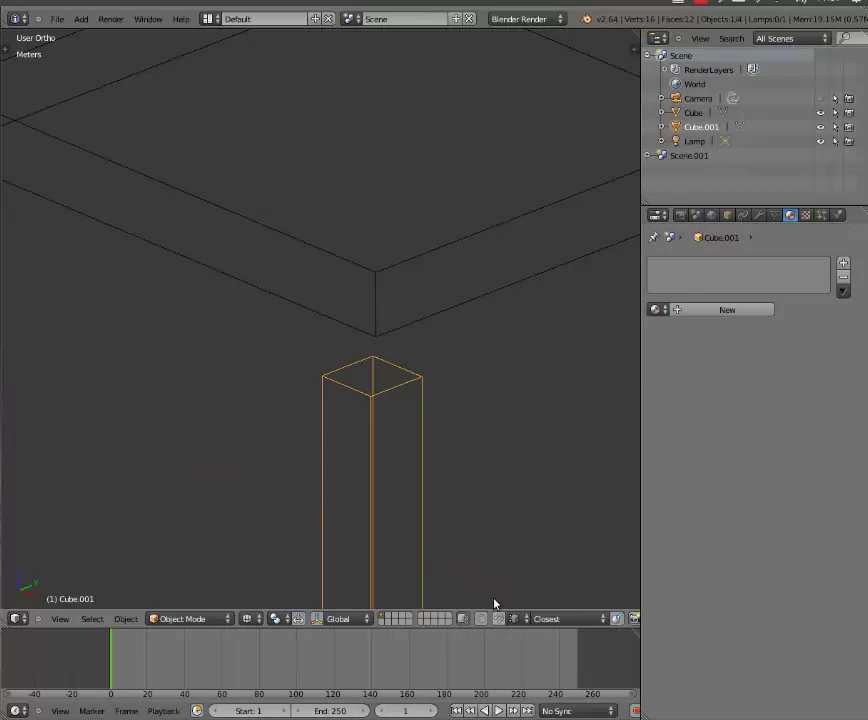
Step: Repeatedly move the leg toward the slab's front corner using vertex snapping
{"action": "right_click", "coordinate": [366, 400]}
{"action": "key", "text": "g"}
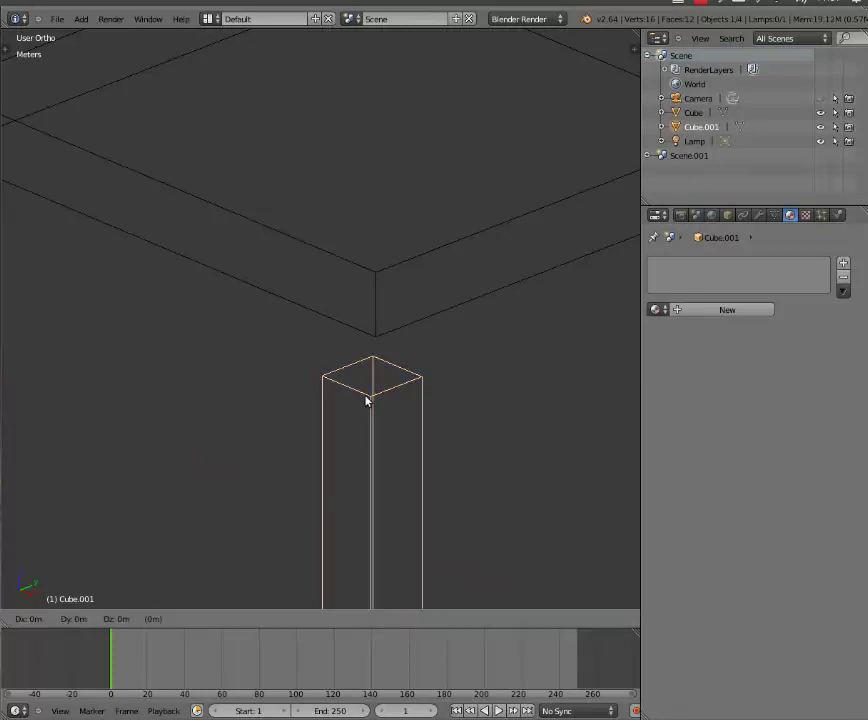
{"action": "left_click", "coordinate": [370, 341]}
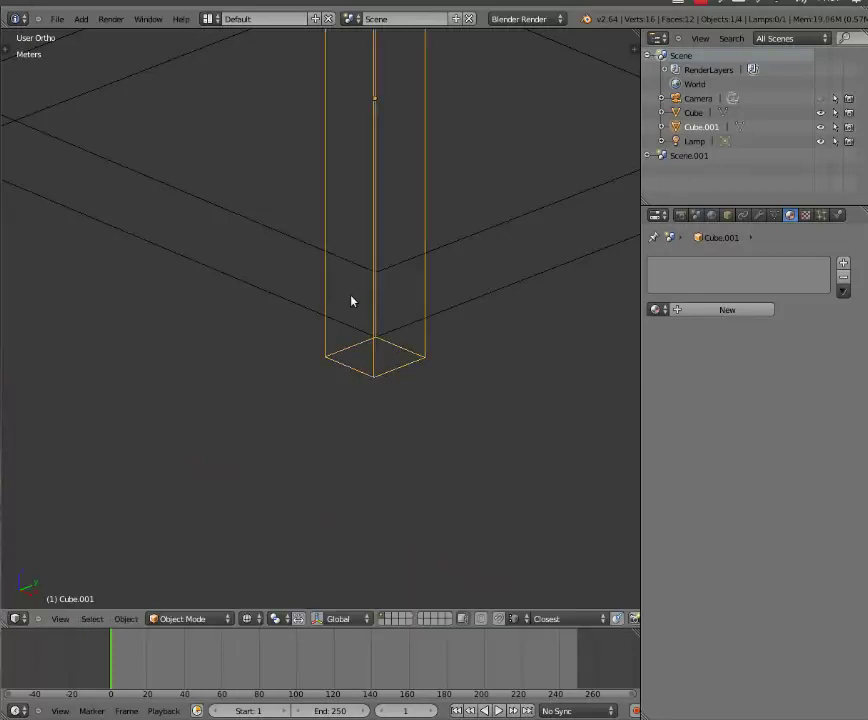
{"action": "key", "text": "g"}
{"action": "left_click", "coordinate": [335, 556]}
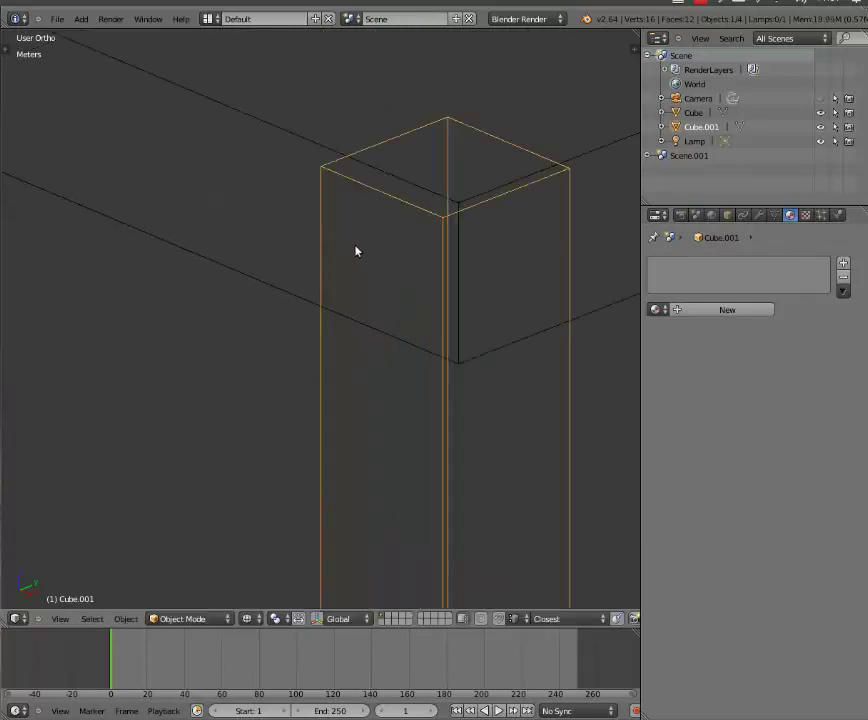
{"action": "middle_click_drag", "start_coordinate": [356, 251], "coordinate": [222, 251], "text": "shift"}
{"action": "key", "text": "g"}
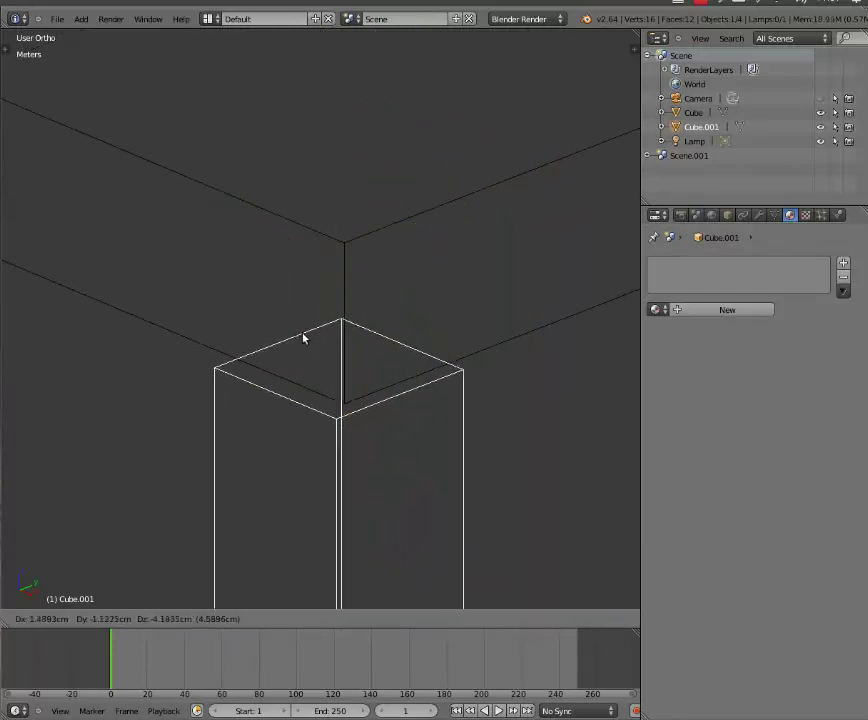
{"action": "left_click", "coordinate": [304, 337]}
{"action": "mouse_move", "coordinate": [326, 424]}
{"action": "middle_mouse_down", "text": "shift"}
{"action": "mouse_move", "coordinate": [281, 423]}
{"action": "mouse_move", "coordinate": [401, 378]}
{"action": "middle_mouse_up", "text": "shift"}
{"action": "scroll", "coordinate": [281, 423], "scroll_direction": "down", "scroll_amount": 4}
{"action": "key", "text": "g"}
{"action": "left_click", "coordinate": [415, 362]}
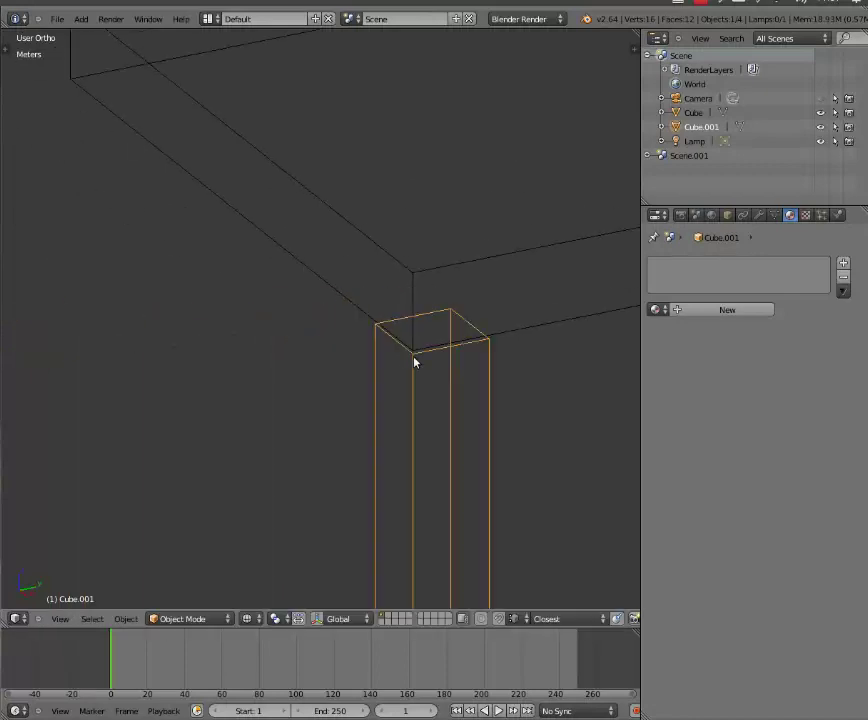
{"action": "key", "text": "g"}
{"action": "left_click", "coordinate": [413, 354]}
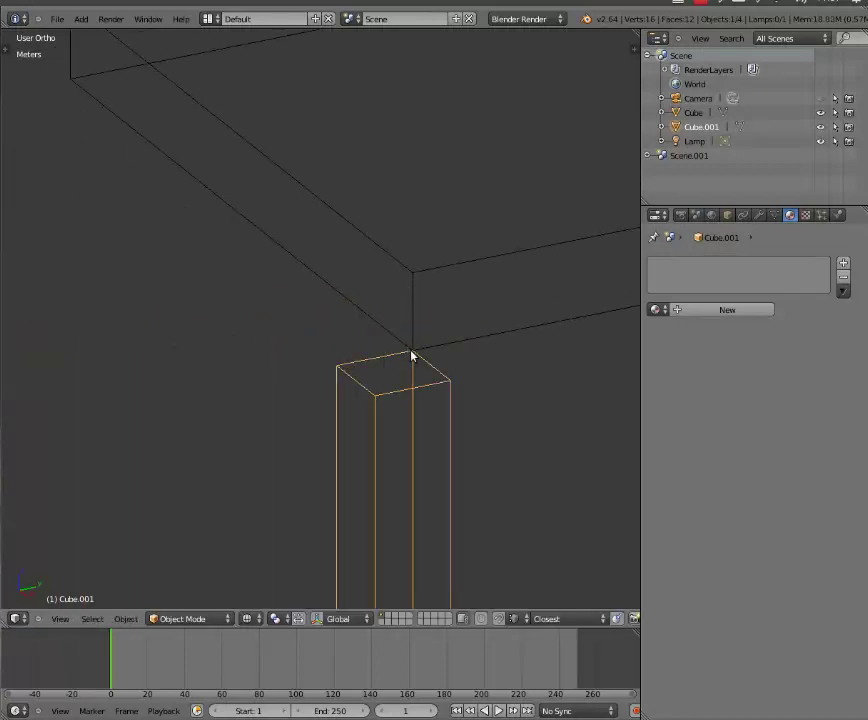
Step: Snap the leg's top corner exactly onto the slab's corner and fine-tune its position
{"action": "scroll", "coordinate": [401, 375], "scroll_direction": "up", "scroll_amount": 1}
{"action": "scroll", "coordinate": [401, 374], "scroll_direction": "up", "scroll_amount": 2}
{"action": "key", "text": "g"}
{"action": "left_click", "coordinate": [491, 326]}
{"action": "key", "text": "g"}
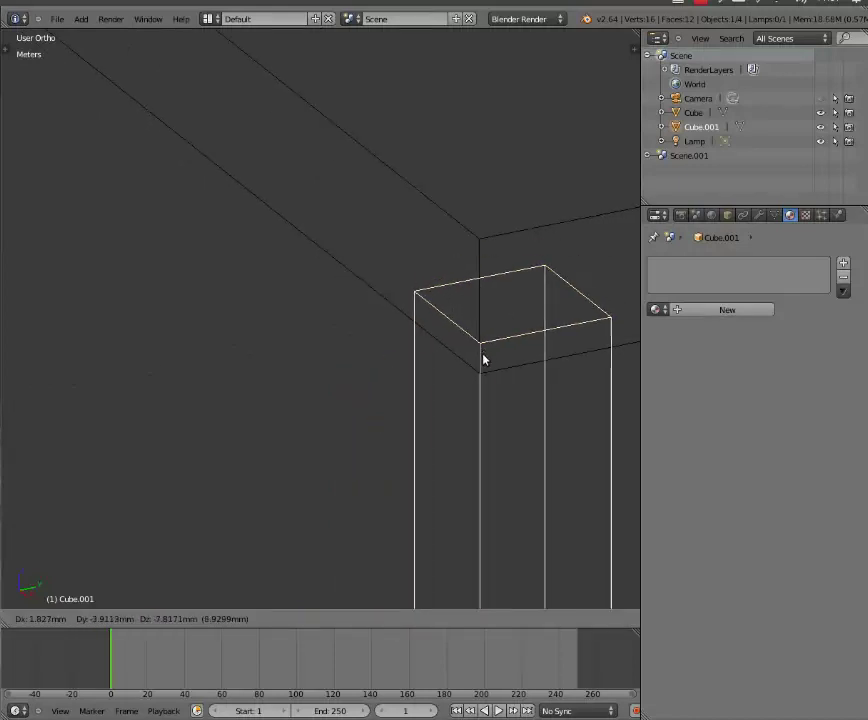
{"action": "left_click", "coordinate": [482, 366]}
{"action": "scroll", "coordinate": [482, 401], "scroll_direction": "down", "scroll_amount": 2}
{"action": "key", "text": "g"}
{"action": "left_click", "coordinate": [415, 340]}
{"action": "key", "text": "g"}
{"action": "left_click", "coordinate": [400, 346]}
Step: Switch the viewport to solid shading and show the object tools shelf
{"action": "scroll", "coordinate": [403, 347], "scroll_direction": "down", "scroll_amount": 3}
{"action": "key", "text": "z"}
{"action": "key", "text": "z"}
{"action": "scroll", "coordinate": [402, 350], "scroll_direction": "up", "scroll_amount": 2}
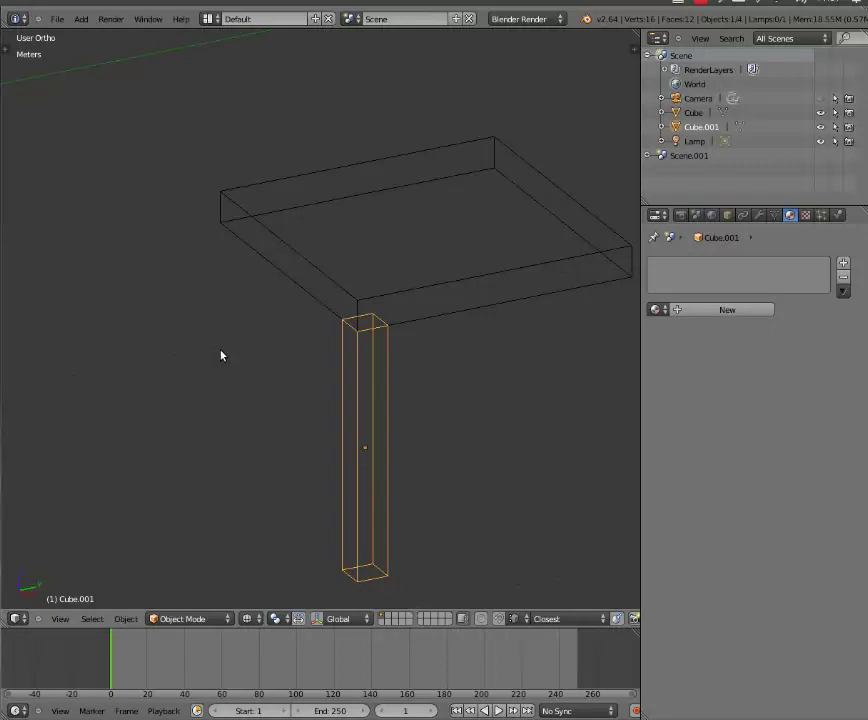
{"action": "key", "text": "t"}
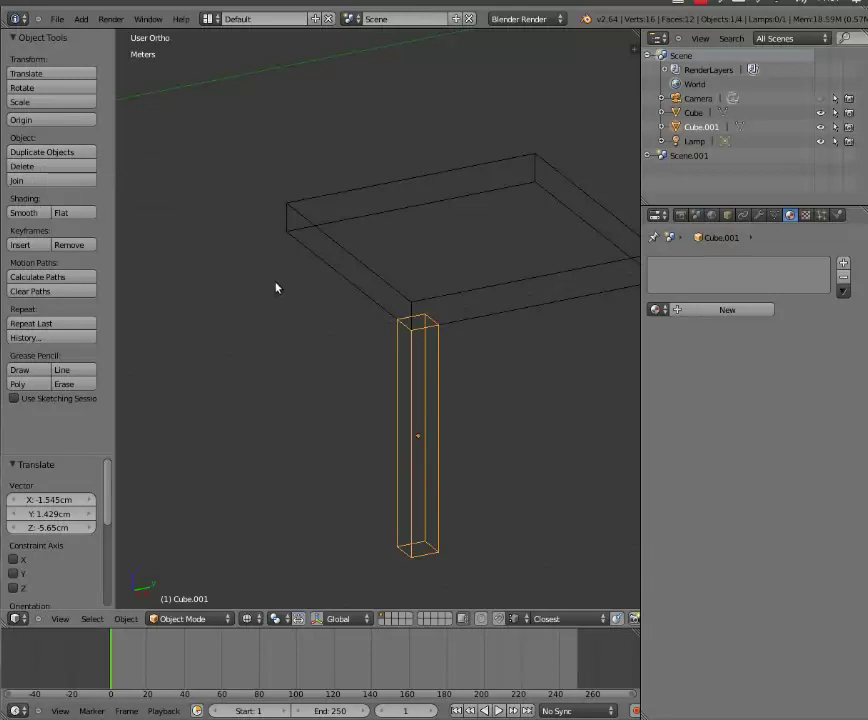
Step: Duplicate the leg as Cube.002 and move it to the left
{"action": "key", "text": "shift+d"}
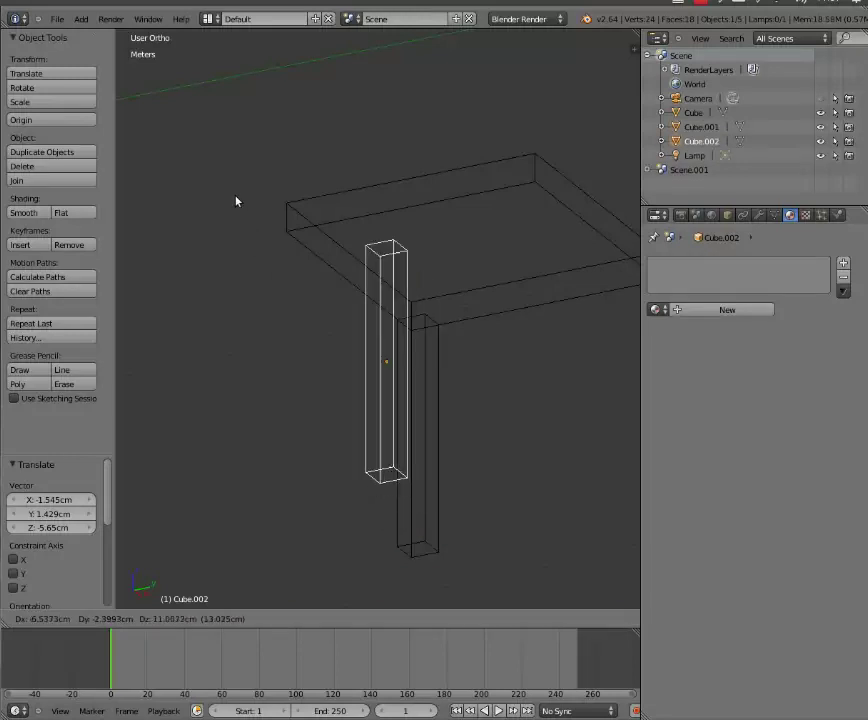
{"action": "left_click", "coordinate": [229, 188]}
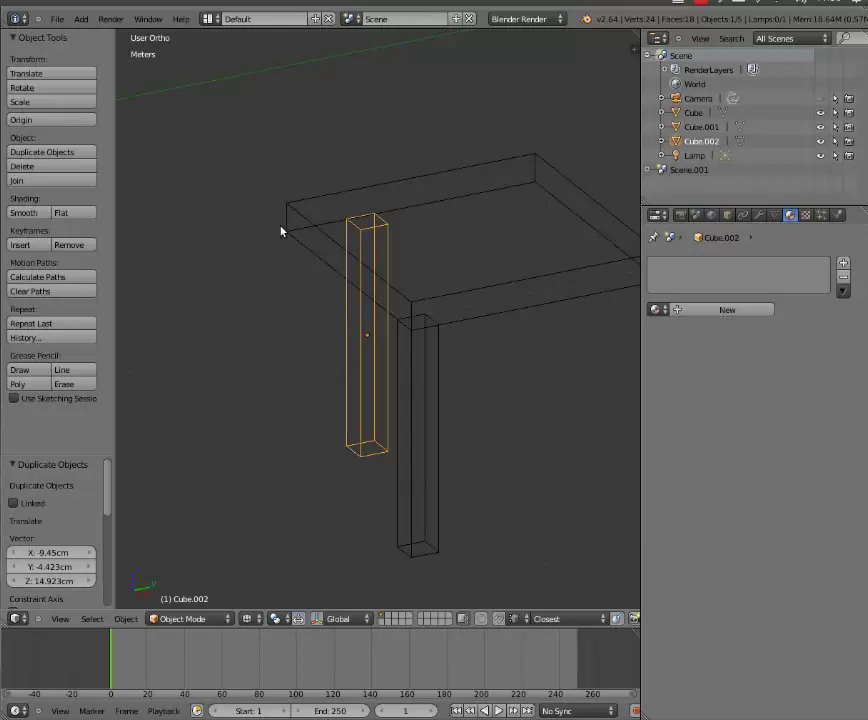
{"action": "key", "text": "g"}
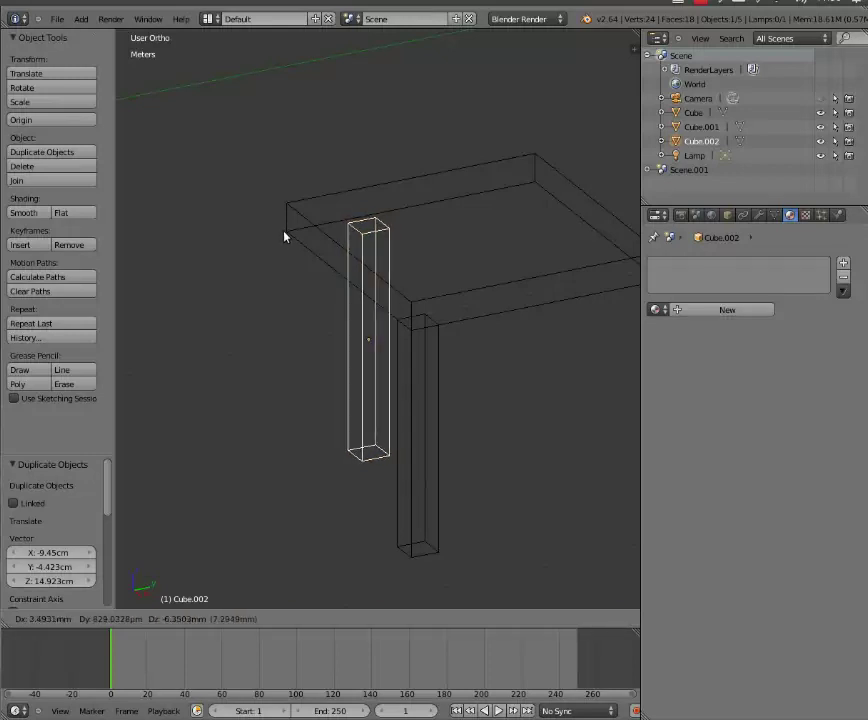
{"action": "left_click", "coordinate": [286, 239]}
{"action": "scroll", "coordinate": [243, 234], "scroll_direction": "up", "scroll_amount": 4}
{"action": "middle_click_drag", "start_coordinate": [199, 211], "coordinate": [337, 389], "text": "shift"}
Step: Fit Cube.002 under a second corner of the seat slab
{"action": "key", "text": "g"}
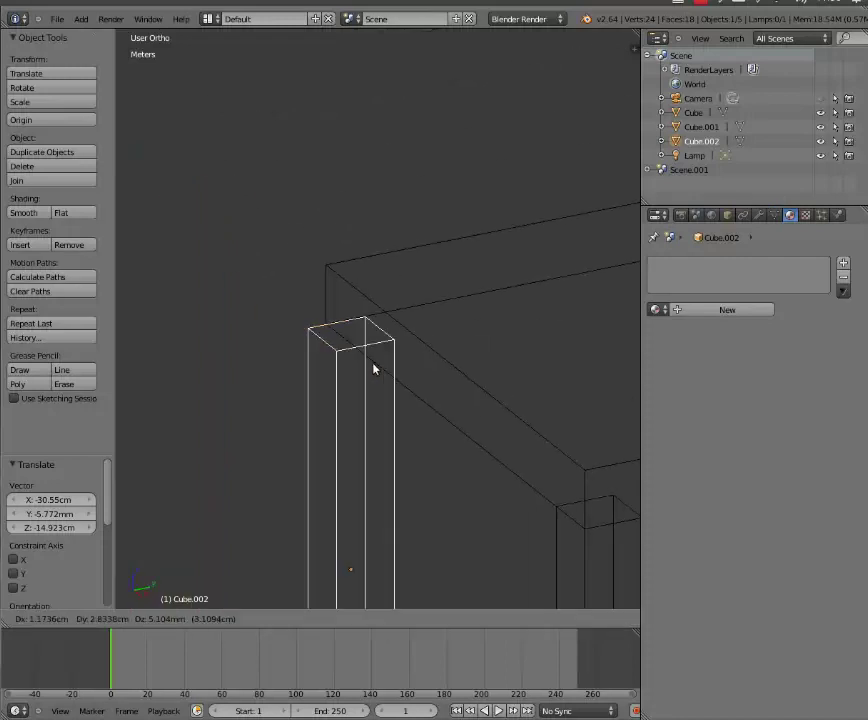
{"action": "left_click", "coordinate": [370, 358]}
{"action": "scroll", "coordinate": [323, 297], "scroll_direction": "up", "scroll_amount": 4}
{"action": "key", "text": "g"}
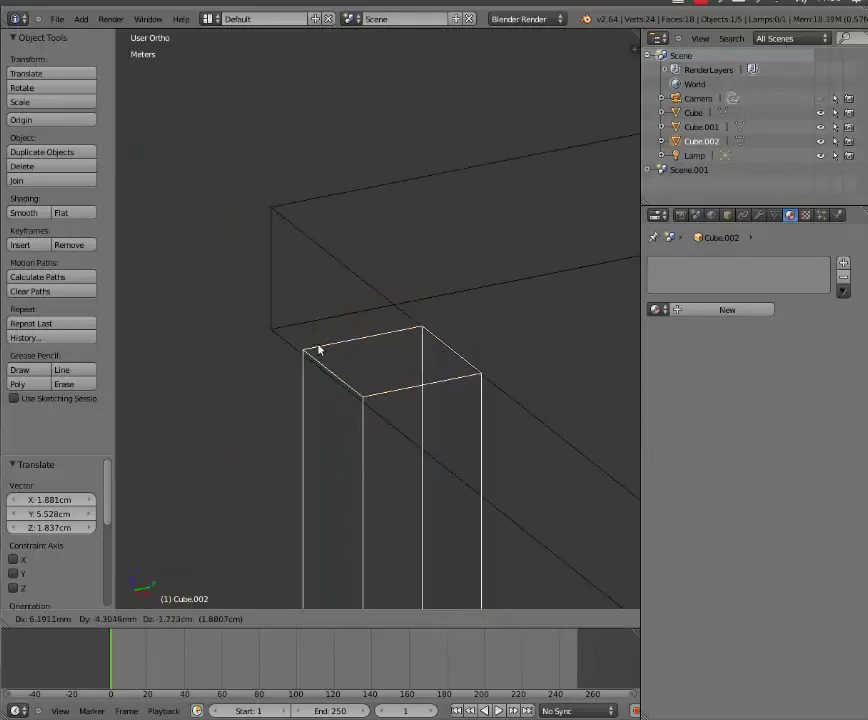
{"action": "left_click", "coordinate": [291, 343]}
{"action": "scroll", "coordinate": [246, 364], "scroll_direction": "up", "scroll_amount": 5}
{"action": "mouse_move", "coordinate": [246, 364]}
{"action": "middle_mouse_down", "text": "shift"}
{"action": "mouse_move", "coordinate": [508, 392]}
{"action": "mouse_move", "coordinate": [465, 372]}
{"action": "middle_mouse_up", "text": "shift"}
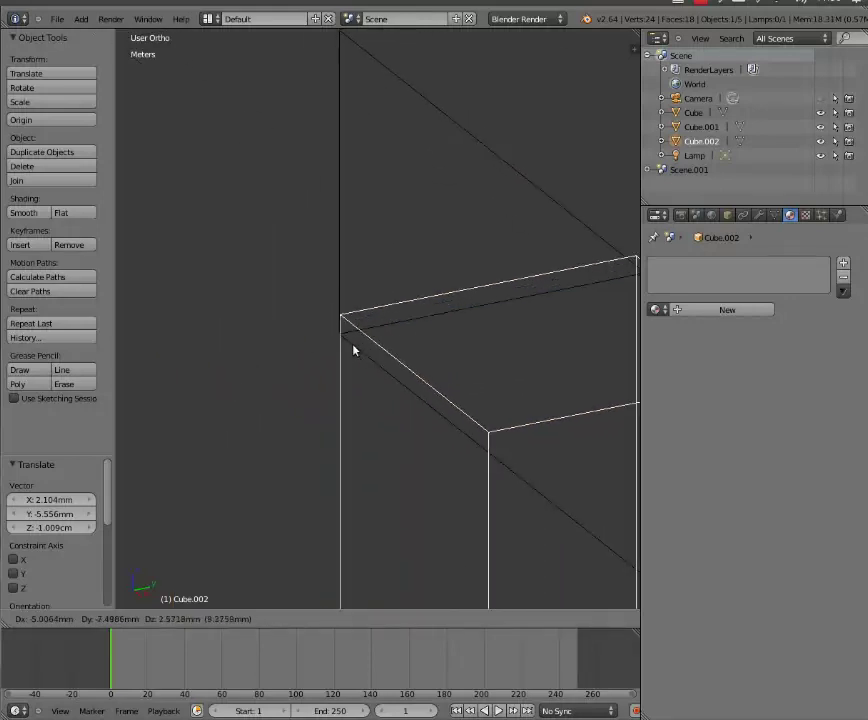
{"action": "left_click", "coordinate": [345, 345]}
{"action": "scroll", "coordinate": [442, 374], "scroll_direction": "down", "scroll_amount": 3}
{"action": "scroll", "coordinate": [452, 370], "scroll_direction": "down", "scroll_amount": 4}
{"action": "scroll", "coordinate": [452, 370], "scroll_direction": "up", "scroll_amount": 1}
{"action": "middle_click_drag", "start_coordinate": [452, 370], "coordinate": [341, 372], "text": "shift"}
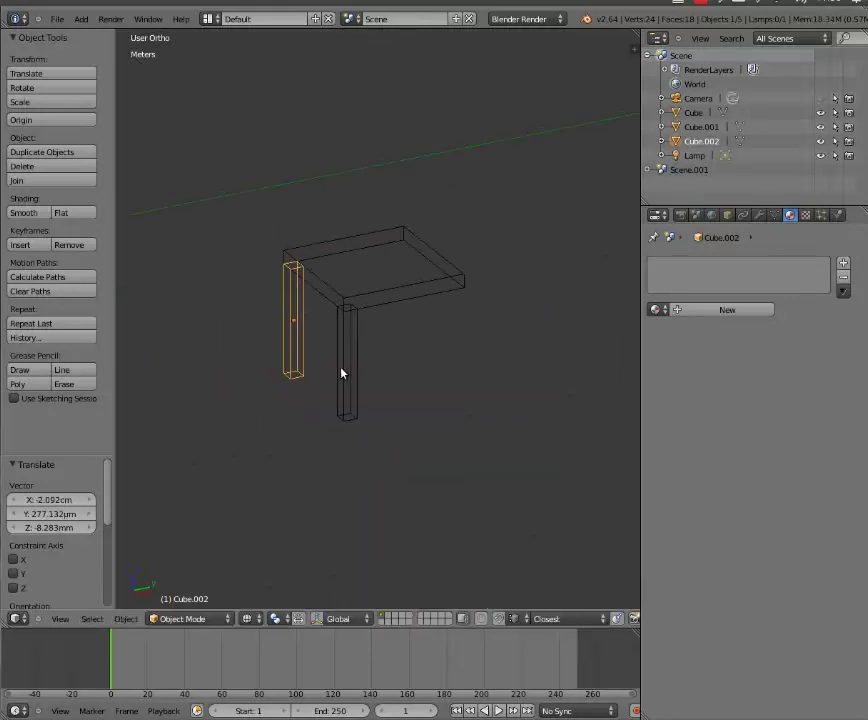
{"action": "scroll", "coordinate": [313, 361], "scroll_direction": "up", "scroll_amount": 2}
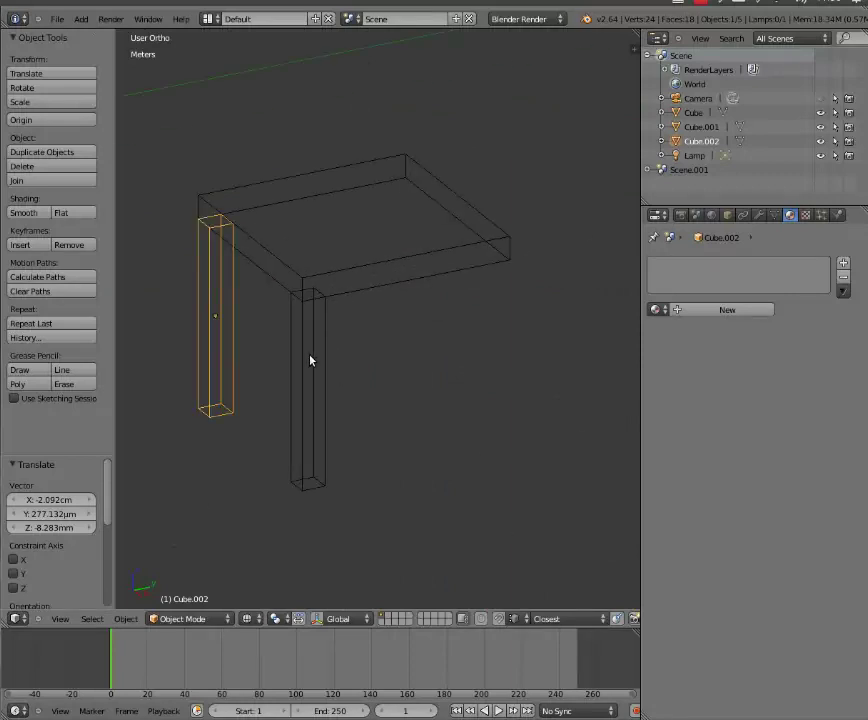
Step: Duplicate the leg again as Cube.003, placing it near the seat's back edge
{"action": "key", "text": "shift+d"}
{"action": "left_click", "coordinate": [491, 321]}
{"action": "scroll", "coordinate": [450, 269], "scroll_direction": "up", "scroll_amount": 1}
{"action": "scroll", "coordinate": [349, 337], "scroll_direction": "up", "scroll_amount": 2}
{"action": "scroll", "coordinate": [308, 432], "scroll_direction": "up", "scroll_amount": 2}
{"action": "scroll", "coordinate": [315, 433], "scroll_direction": "up", "scroll_amount": 2}
Step: Move the third leg into place under its seat corner
{"action": "key", "text": "g"}
{"action": "left_click", "coordinate": [325, 443]}
{"action": "scroll", "coordinate": [325, 443], "scroll_direction": "down", "scroll_amount": 6}
{"action": "scroll", "coordinate": [364, 382], "scroll_direction": "down", "scroll_amount": 3}
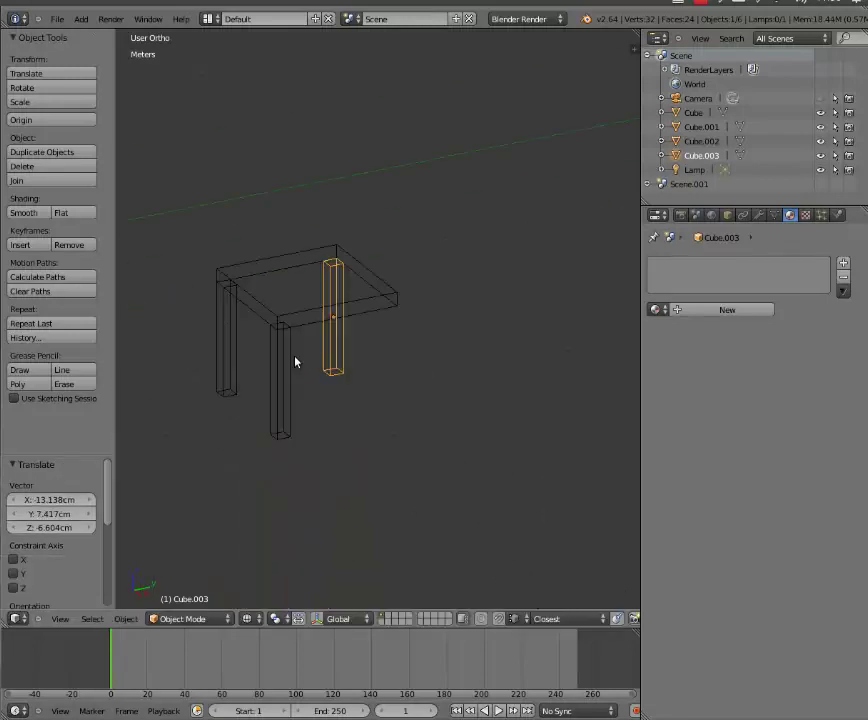
Step: Duplicate the third leg with Shift+D to make a fourth leg beside the table
{"action": "key", "text": "shift+d"}
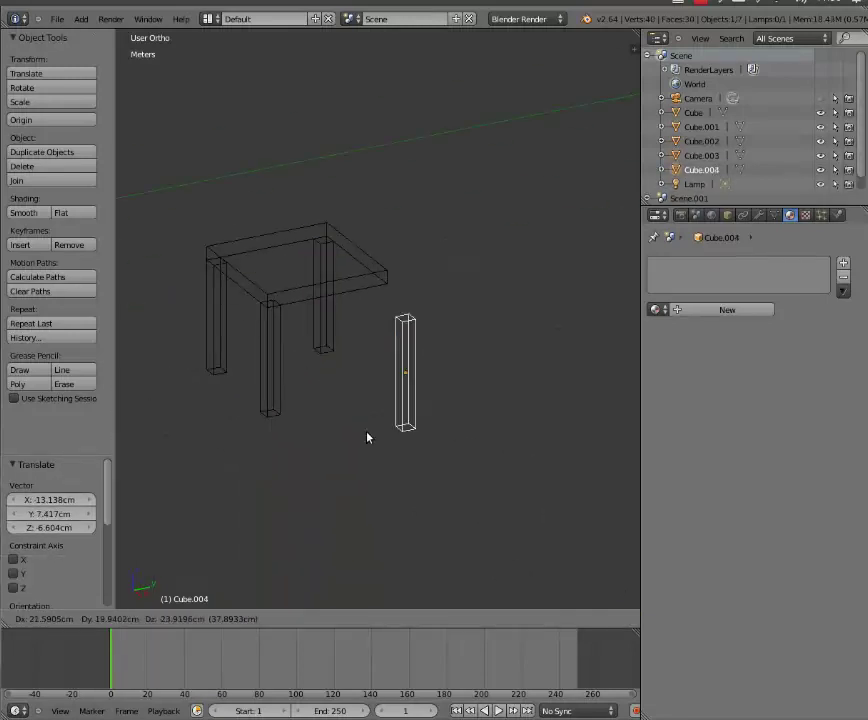
{"action": "left_click", "coordinate": [345, 409]}
{"action": "scroll", "coordinate": [355, 395], "scroll_direction": "up", "scroll_amount": 2}
{"action": "scroll", "coordinate": [356, 194], "scroll_direction": "up", "scroll_amount": 2}
{"action": "scroll", "coordinate": [334, 371], "scroll_direction": "up", "scroll_amount": 2}
{"action": "scroll", "coordinate": [400, 376], "scroll_direction": "up", "scroll_amount": 2}
Step: Move the fourth leg and snap it under the remaining seat corner
{"action": "key", "text": "g"}
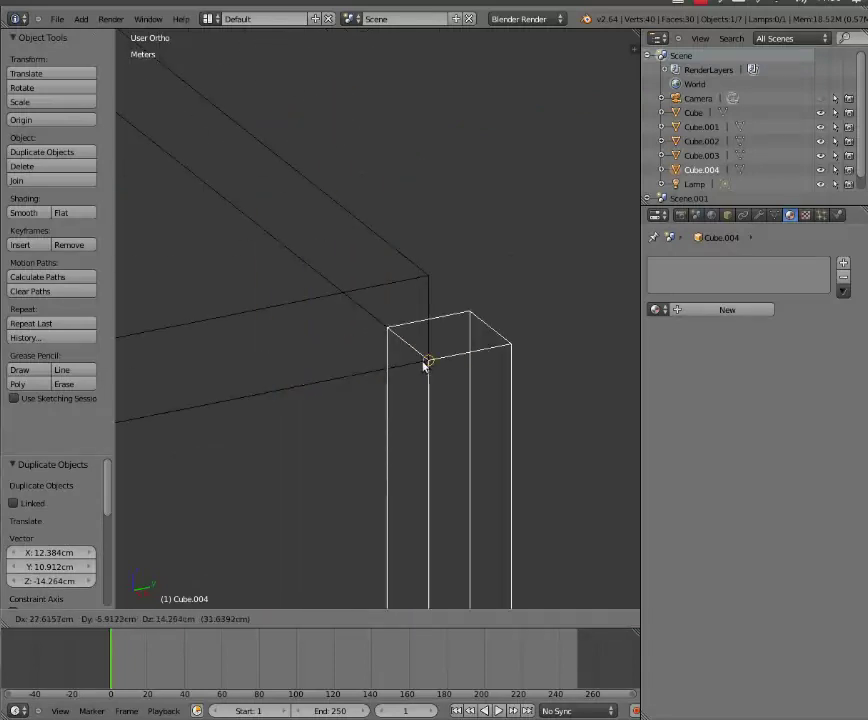
{"action": "left_click", "coordinate": [428, 362]}
{"action": "key", "text": "g"}
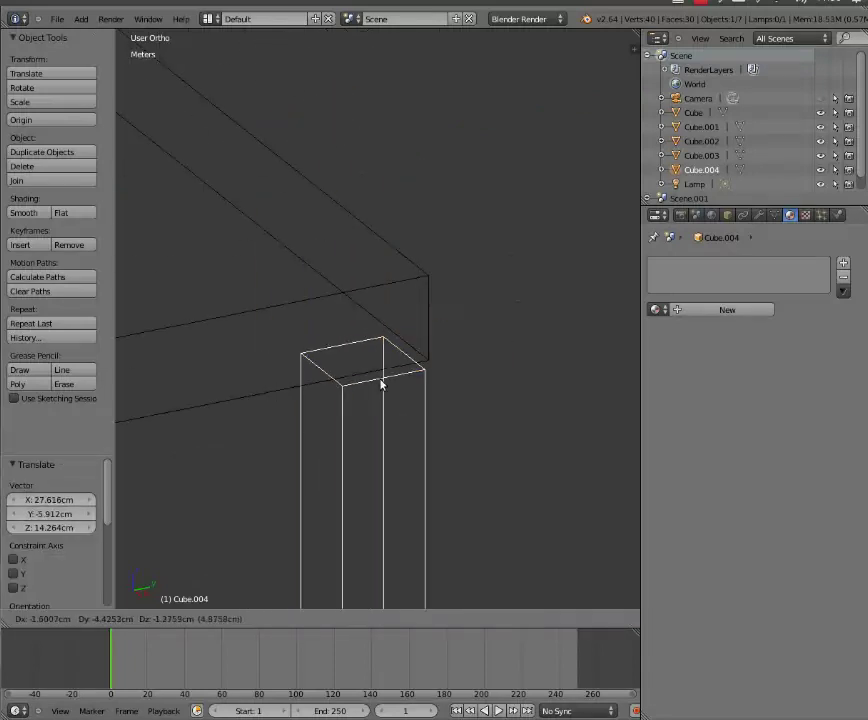
{"action": "left_click", "coordinate": [381, 383]}
{"action": "scroll", "coordinate": [407, 374], "scroll_direction": "up", "scroll_amount": 2}
{"action": "key", "text": "g"}
{"action": "left_click", "coordinate": [465, 395]}
Step: Switch the viewport from wireframe to solid shading
{"action": "scroll", "coordinate": [458, 370], "scroll_direction": "down", "scroll_amount": 3}
{"action": "scroll", "coordinate": [262, 449], "scroll_direction": "down", "scroll_amount": 2}
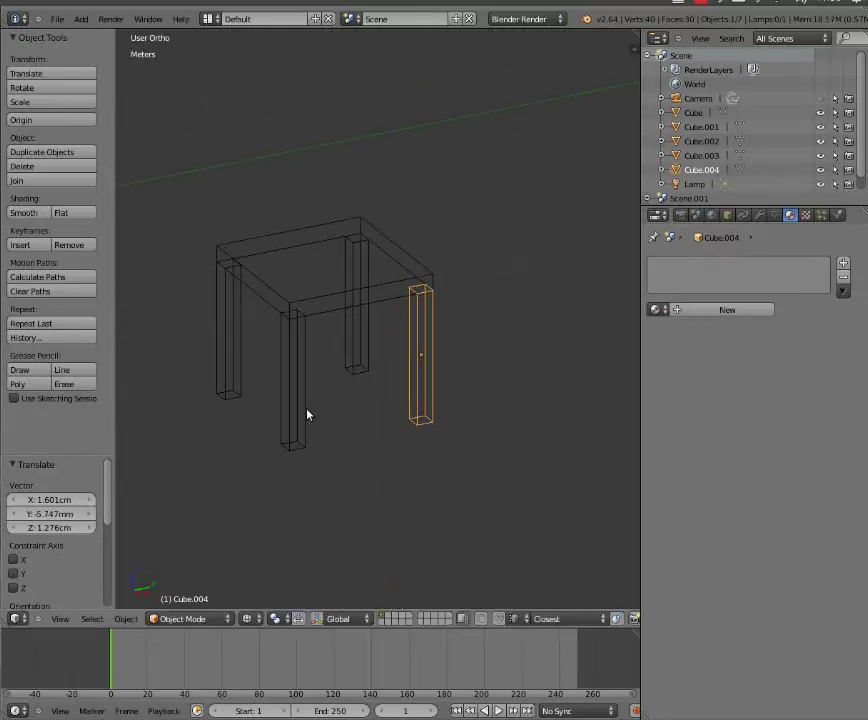
{"action": "key", "text": "z"}
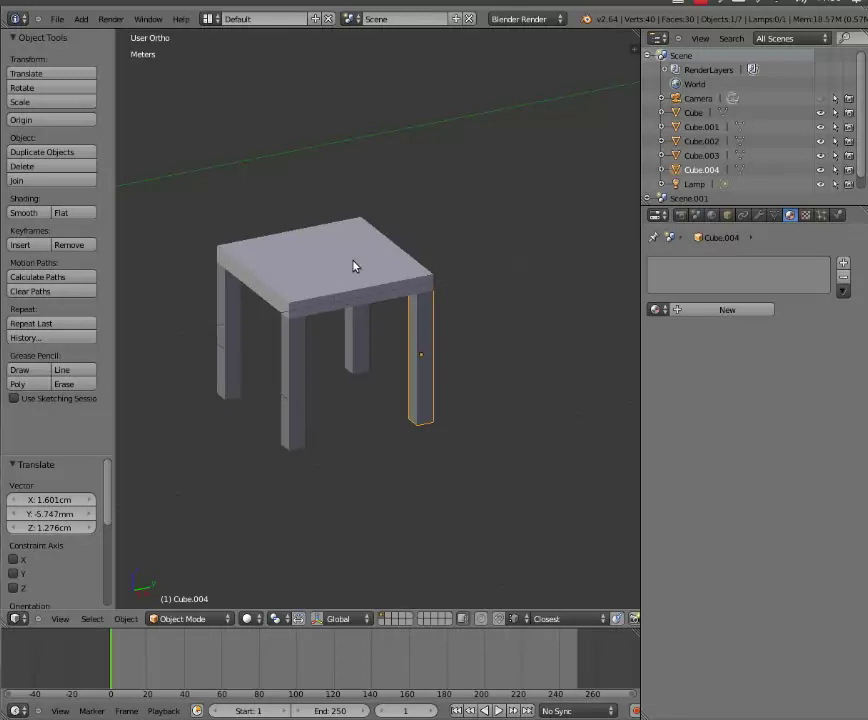
Step: Add a default cube mesh beside the table and show its N-panel transform properties
{"action": "scroll", "coordinate": [353, 265], "scroll_direction": "down", "scroll_amount": 3}
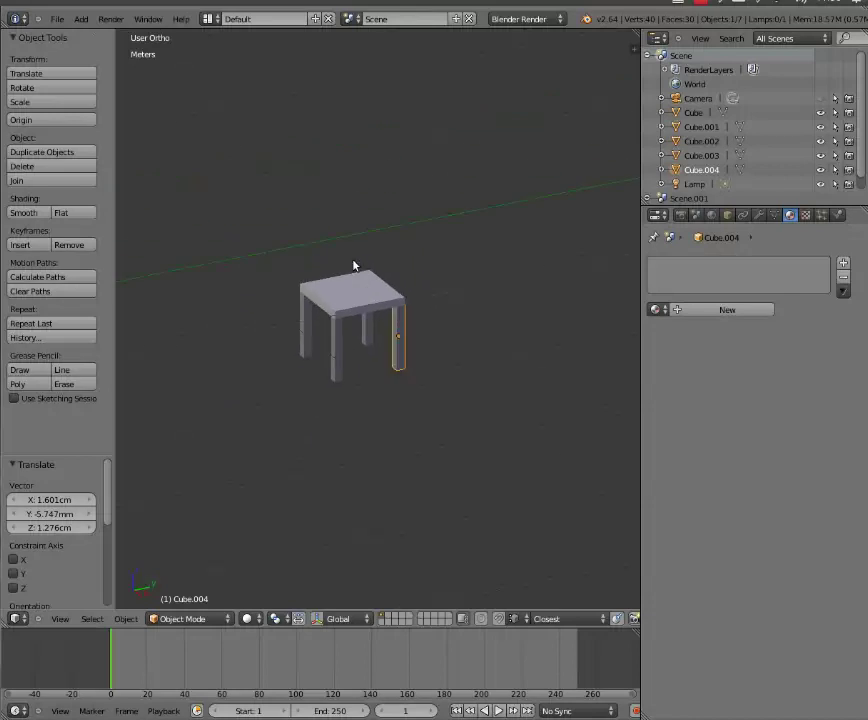
{"action": "left_click", "coordinate": [80, 19]}
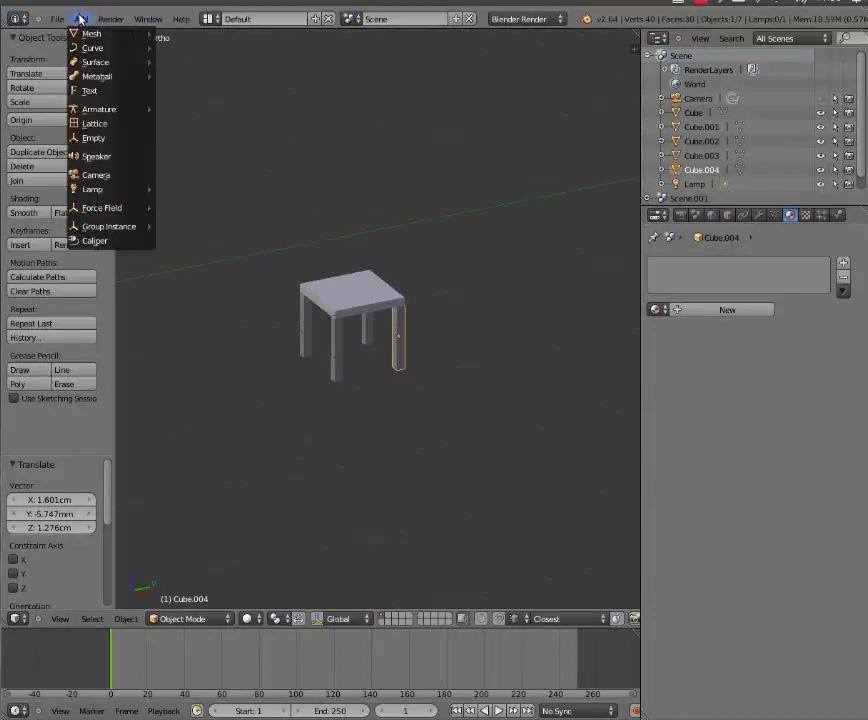
{"action": "mouse_move", "coordinate": [92, 33]}
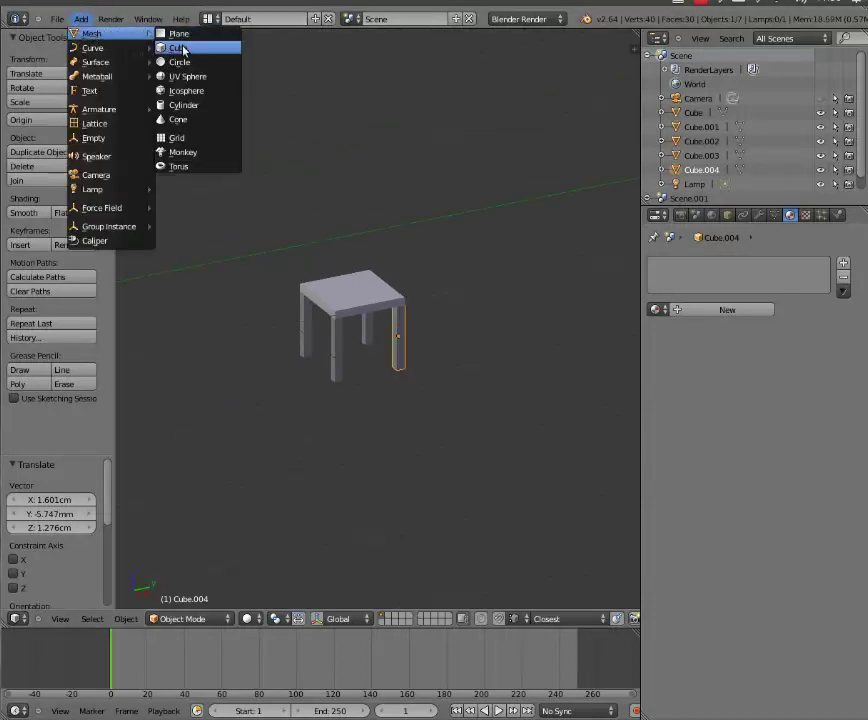
{"action": "left_click", "coordinate": [183, 49]}
{"action": "scroll", "coordinate": [358, 255], "scroll_direction": "down", "scroll_amount": 3}
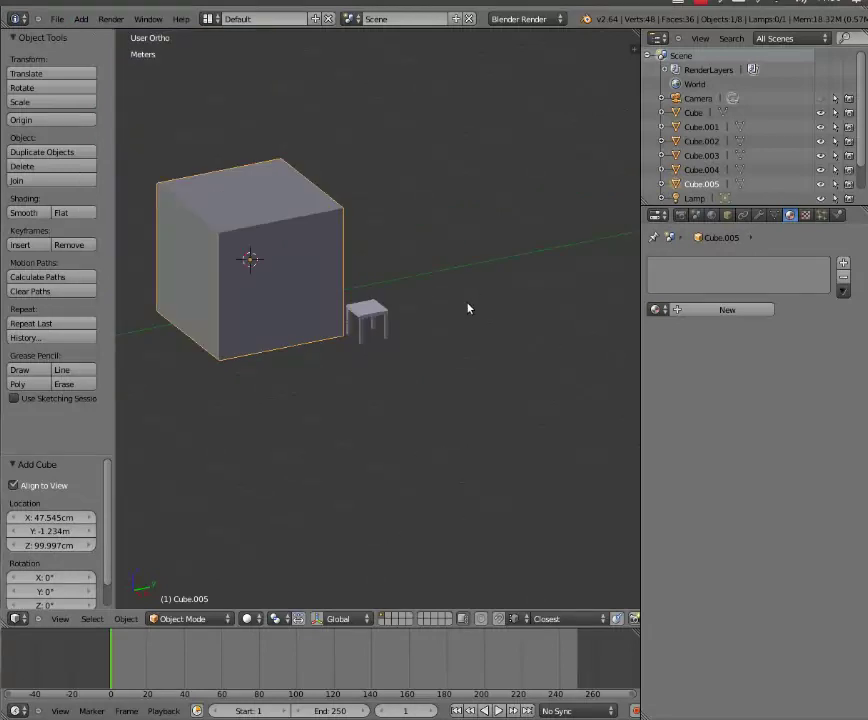
{"action": "key", "text": "n"}
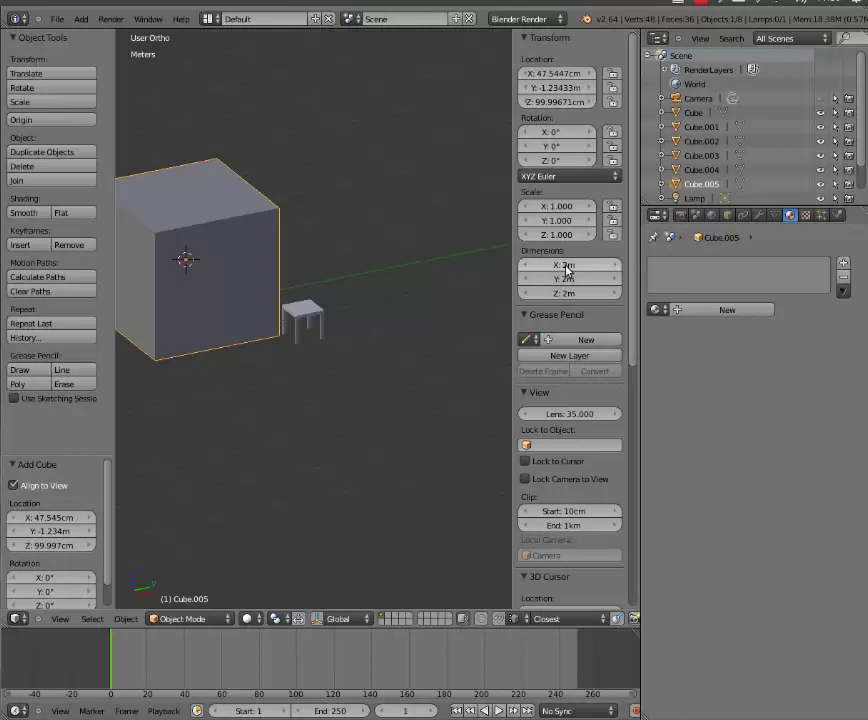
Step: Set the cube's dimensions to X 45 cm, Y 40 cm, Z 5 cm
{"action": "left_click", "coordinate": [566, 266]}
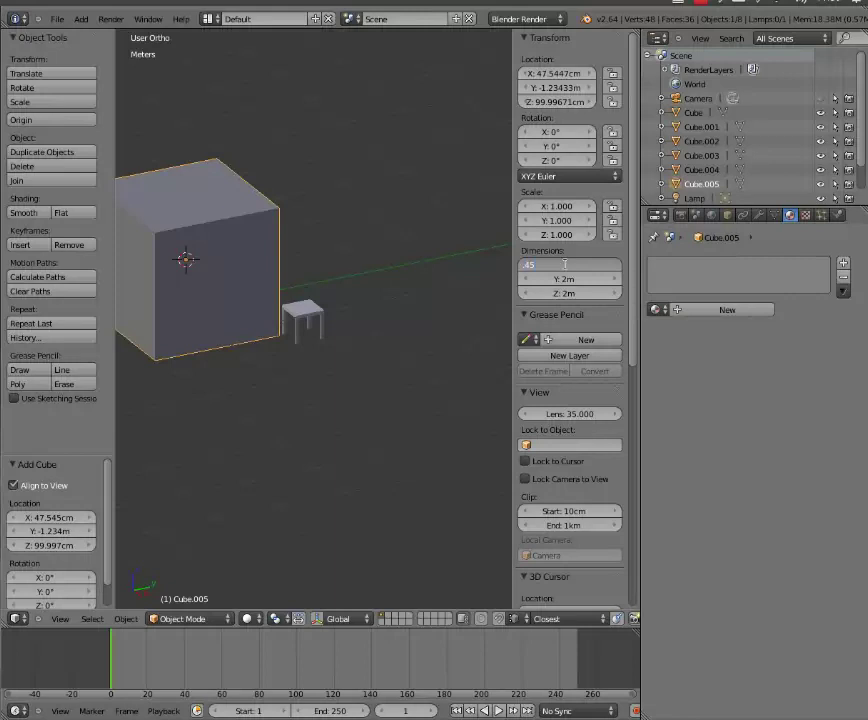
{"action": "key", "text": "Return"}
{"action": "left_click", "coordinate": [563, 280]}
{"action": "key", "text": "BackSpace"}
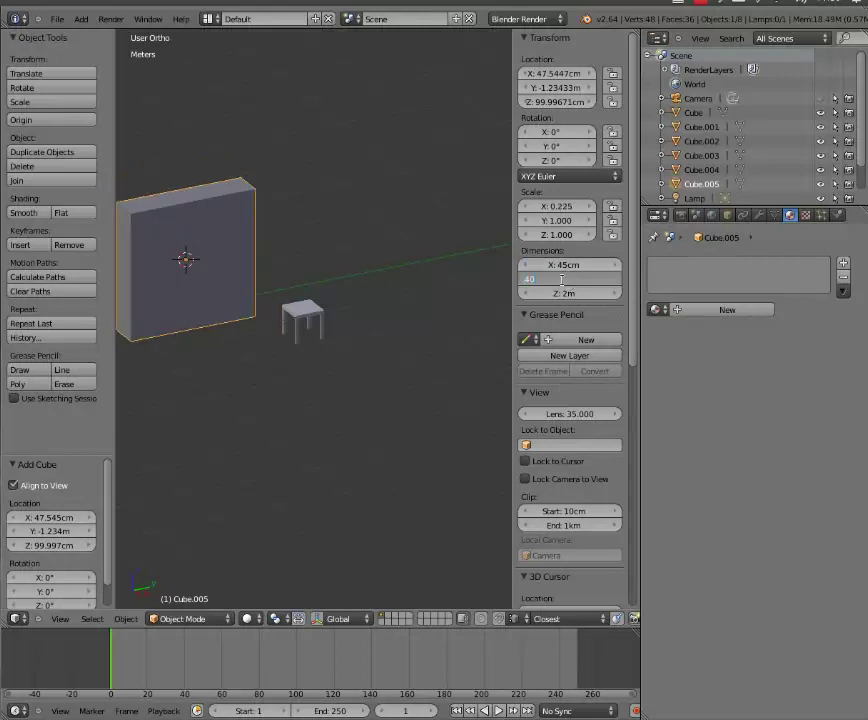
{"action": "key", "text": "Return"}
{"action": "left_click", "coordinate": [563, 292]}
{"action": "key", "text": "BackSpace"}
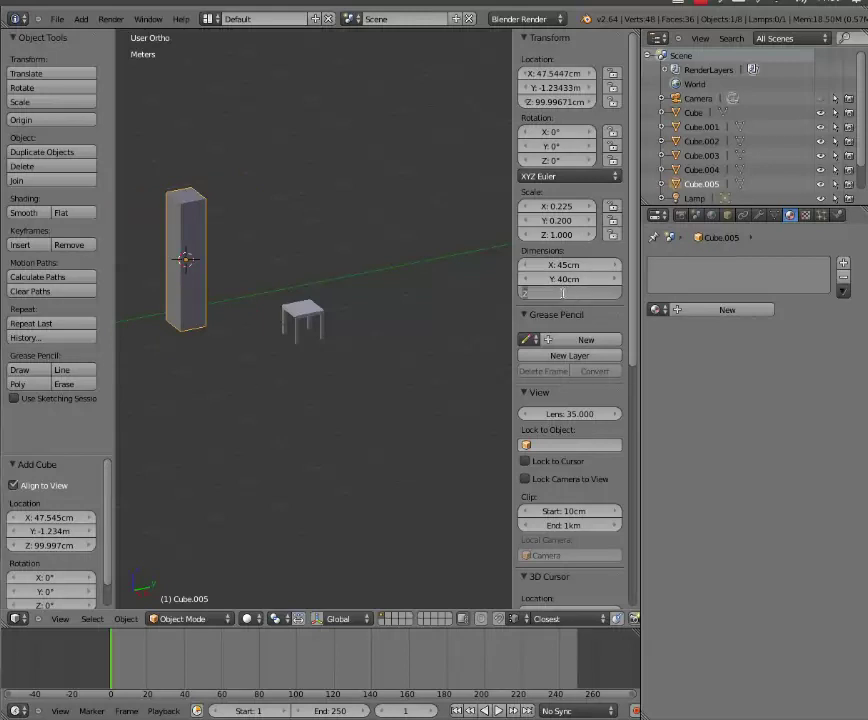
{"action": "type", "text": "0.5"}
{"action": "key", "text": "Return"}
Step: Move the slab so it sits just above the table seat
{"action": "scroll", "coordinate": [246, 265], "scroll_direction": "up", "scroll_amount": 5}
{"action": "middle_click_drag", "start_coordinate": [246, 265], "coordinate": [339, 353], "text": "shift"}
{"action": "scroll", "coordinate": [219, 278], "scroll_direction": "down", "scroll_amount": 2}
{"action": "key", "text": "g"}
{"action": "left_click", "coordinate": [388, 335]}
{"action": "scroll", "coordinate": [392, 373], "scroll_direction": "up", "scroll_amount": 2}
{"action": "middle_click_drag", "start_coordinate": [391, 373], "coordinate": [287, 291], "text": "shift"}
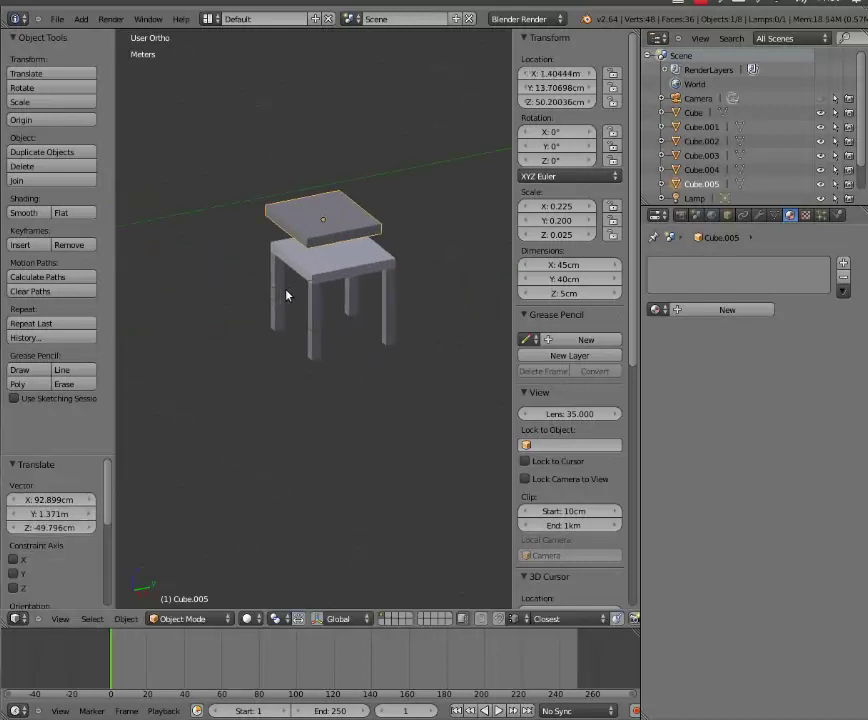
{"action": "scroll", "coordinate": [345, 287], "scroll_direction": "up", "scroll_amount": 2}
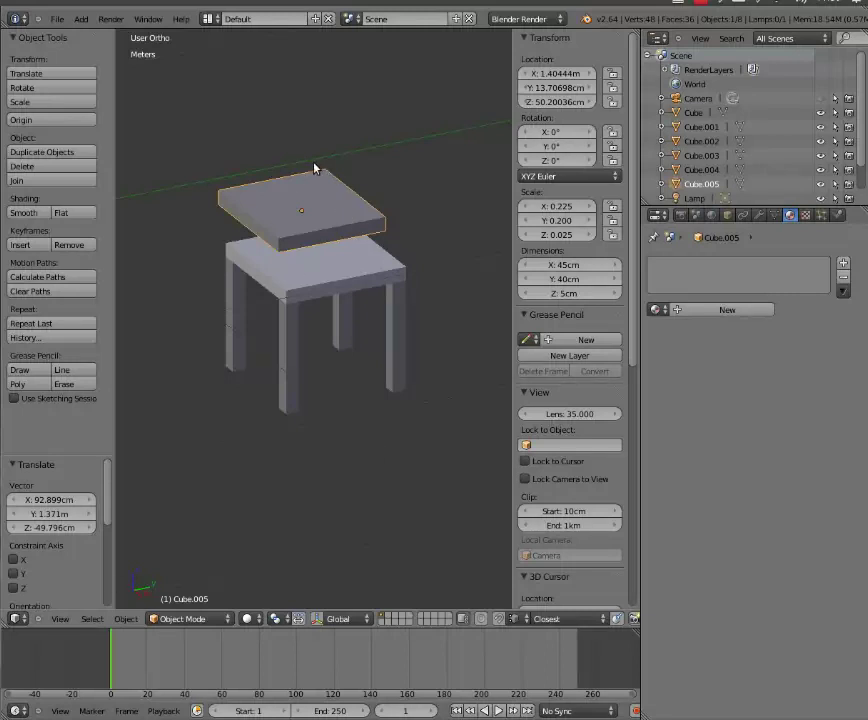
Step: Rotate the slab 90° about X and move it to the seat's back edge
{"action": "type", "text": "r90"}
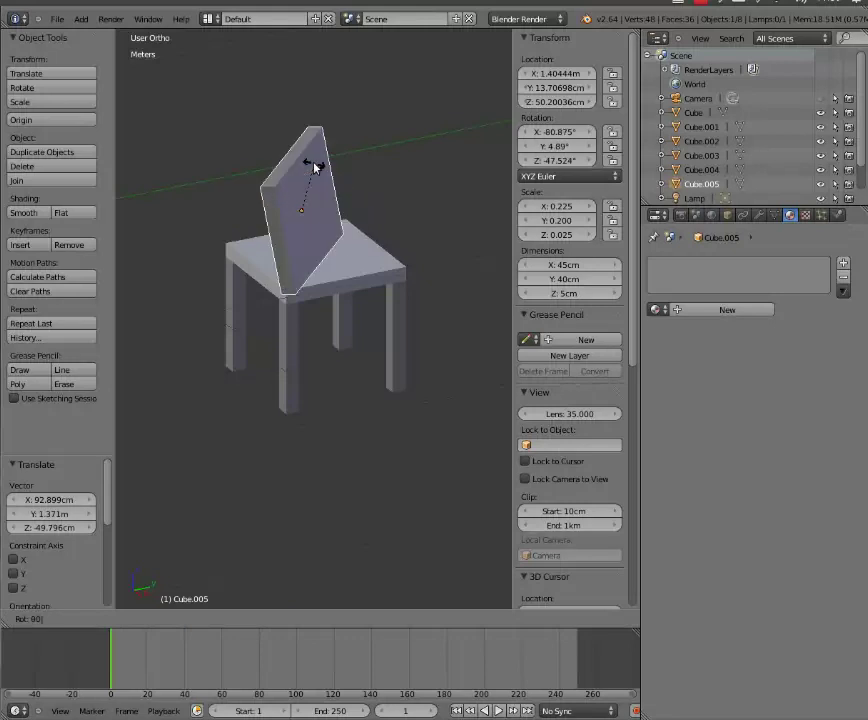
{"action": "type", "text": "x"}
{"action": "key", "text": "Return"}
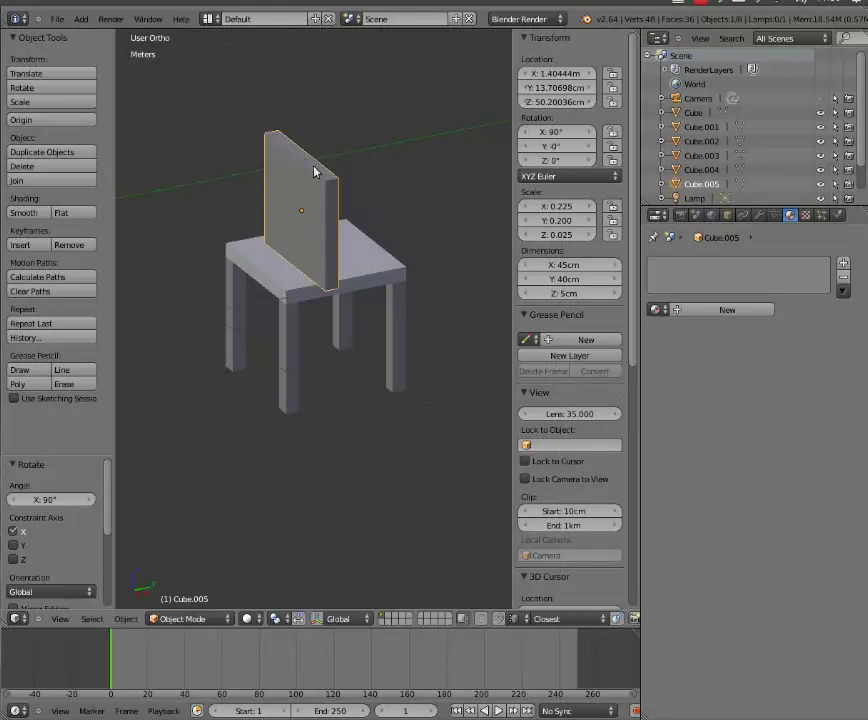
{"action": "scroll", "coordinate": [360, 249], "scroll_direction": "up", "scroll_amount": 2}
{"action": "middle_click_drag", "start_coordinate": [401, 180], "coordinate": [326, 333], "text": "shift"}
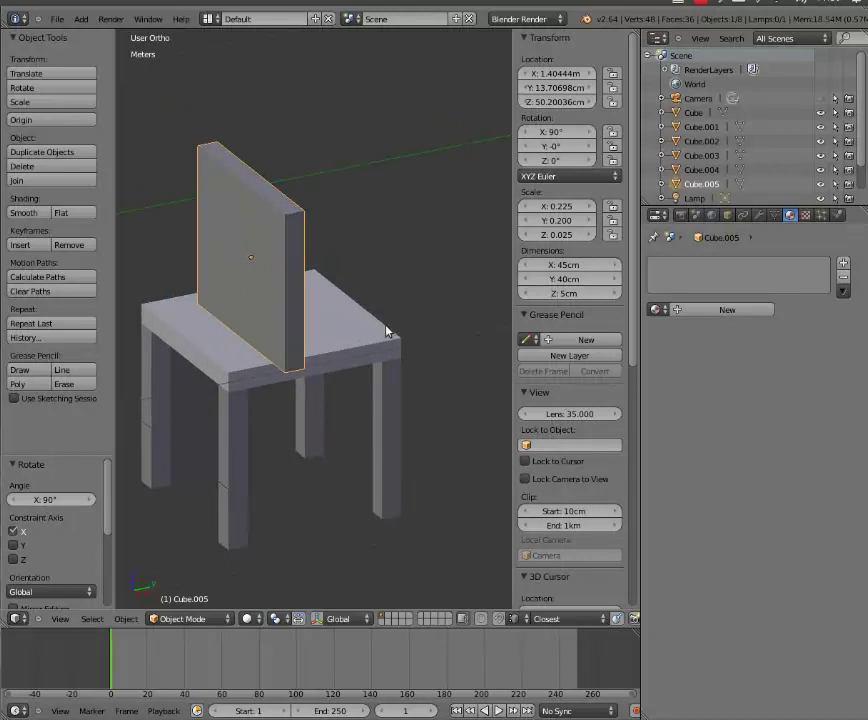
{"action": "key", "text": "g"}
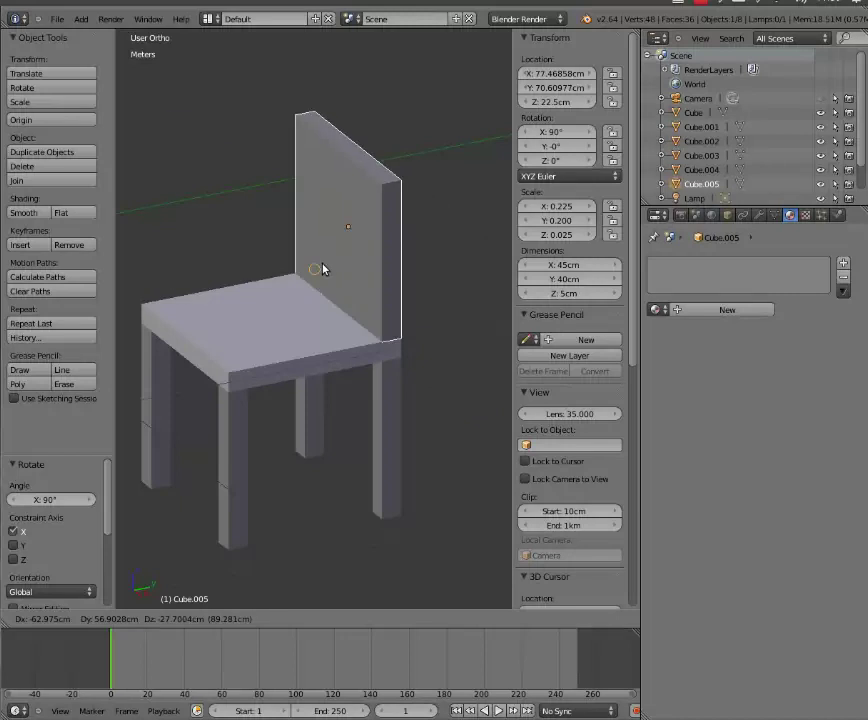
{"action": "left_click", "coordinate": [322, 268]}
{"action": "scroll", "coordinate": [330, 258], "scroll_direction": "down", "scroll_amount": 3}
{"action": "mouse_move", "coordinate": [267, 355]}
{"action": "middle_mouse_down"}
{"action": "mouse_move", "coordinate": [305, 374]}
{"action": "mouse_move", "coordinate": [308, 342]}
{"action": "middle_mouse_up"}
Step: Hide the side panel and tool shelf, then orbit to inspect the chair
{"action": "key", "text": "n"}
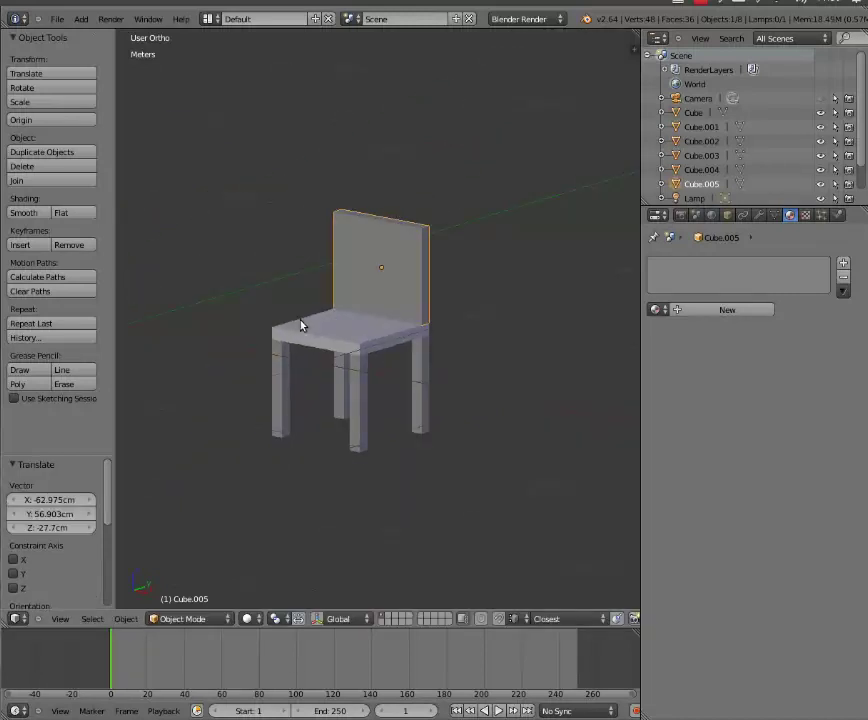
{"action": "key", "text": "Tab"}
{"action": "scroll", "coordinate": [304, 318], "scroll_direction": "up", "scroll_amount": 2}
{"action": "key", "text": "Tab"}
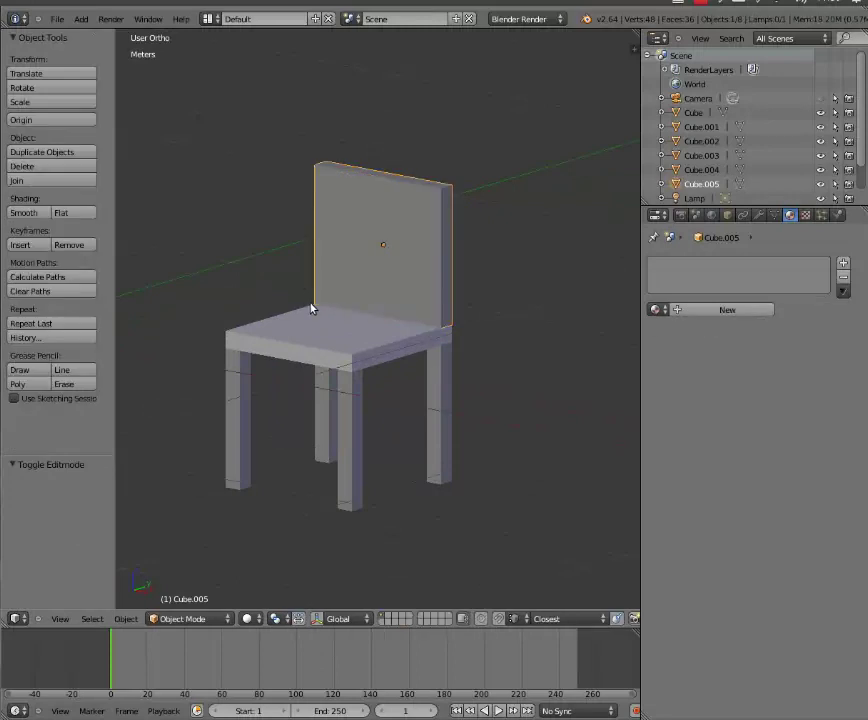
{"action": "key", "text": "t"}
{"action": "mouse_move", "coordinate": [295, 285]}
{"action": "middle_mouse_down"}
{"action": "mouse_move", "coordinate": [327, 353]}
{"action": "mouse_move", "coordinate": [320, 349]}
{"action": "middle_mouse_up"}
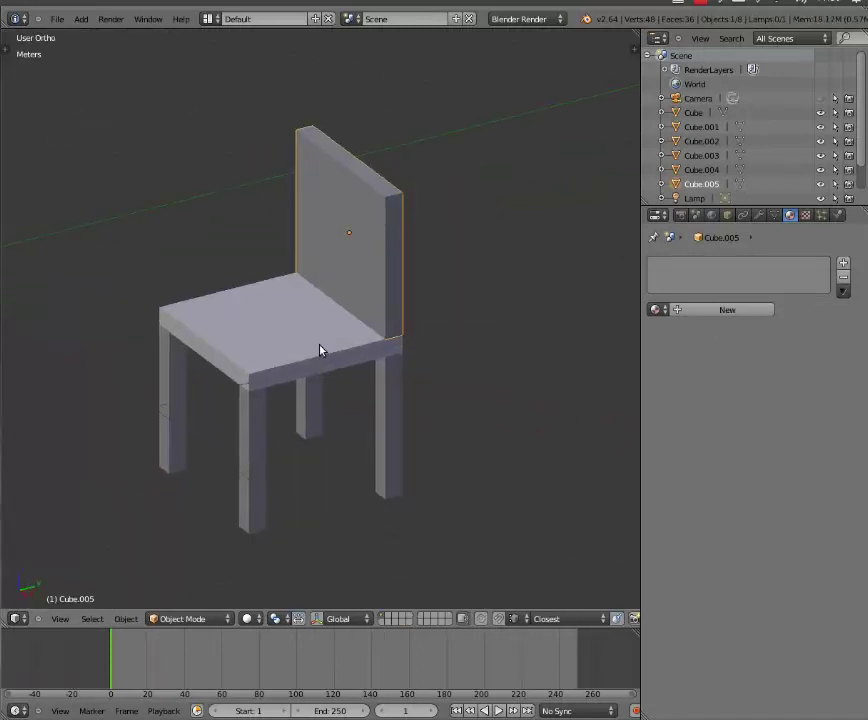
{"action": "scroll", "coordinate": [265, 325], "scroll_direction": "down", "scroll_amount": 2}
{"action": "middle_click_drag", "start_coordinate": [265, 325], "coordinate": [229, 298]}
{"action": "scroll", "coordinate": [229, 298], "scroll_direction": "up", "scroll_amount": 3}
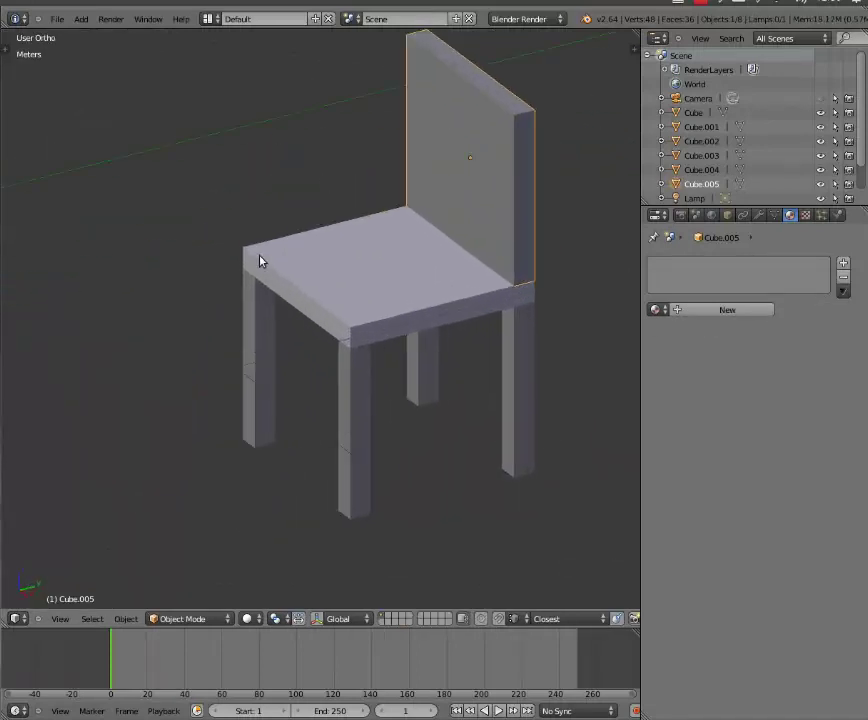
{"action": "scroll", "coordinate": [260, 261], "scroll_direction": "down", "scroll_amount": 1}
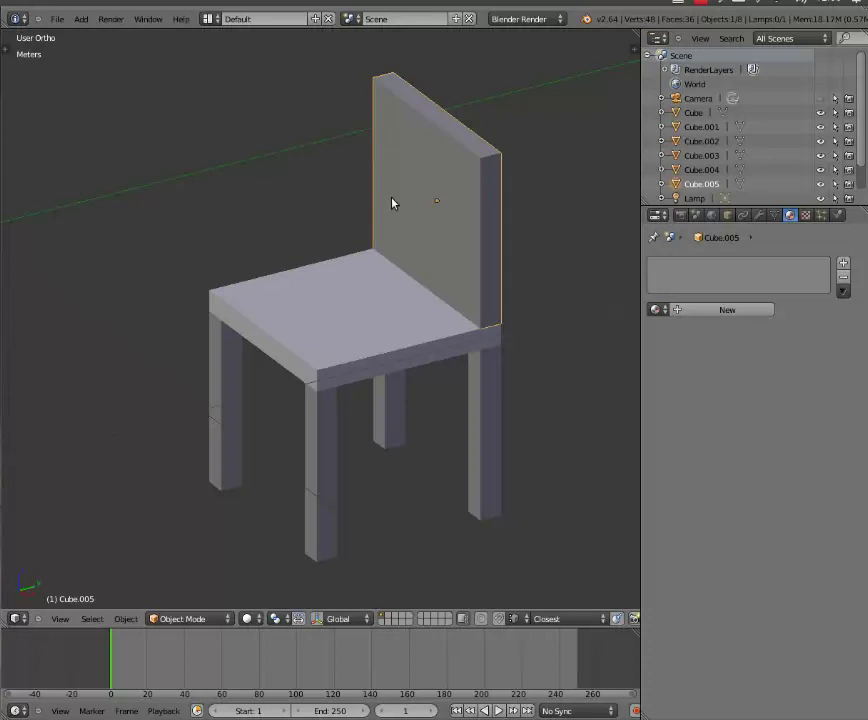
Step: Select the seat, four legs and backrest, finishing with a box selection
{"action": "key", "text": "t"}
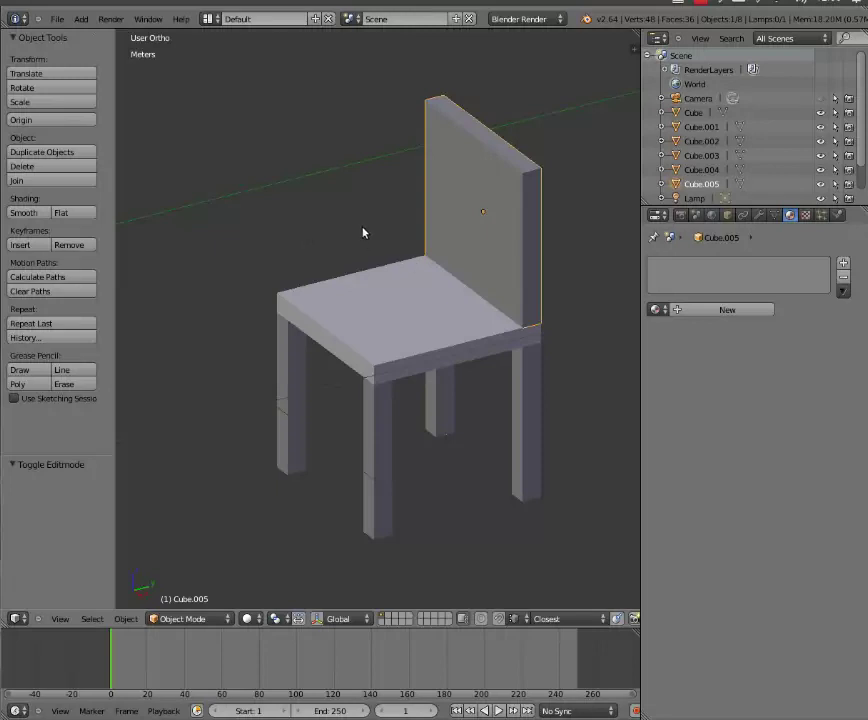
{"action": "right_click", "coordinate": [368, 307]}
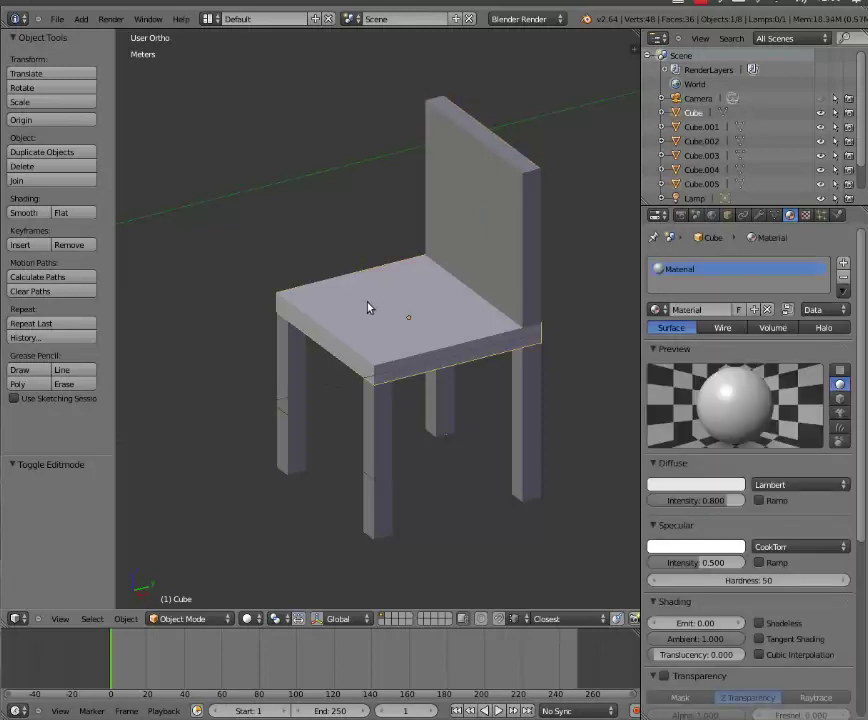
{"action": "right_click", "coordinate": [293, 380]}
{"action": "right_click", "coordinate": [380, 440]}
{"action": "right_click", "coordinate": [527, 426]}
{"action": "right_click", "coordinate": [440, 392]}
{"action": "right_click", "coordinate": [444, 316]}
{"action": "right_click", "coordinate": [463, 247]}
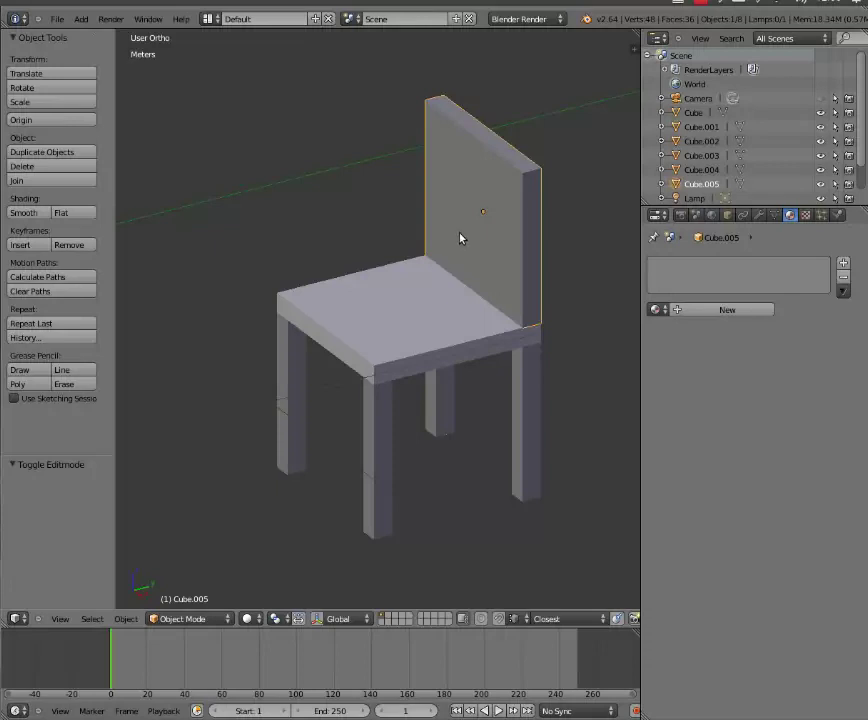
{"action": "scroll", "coordinate": [423, 243], "scroll_direction": "down", "scroll_amount": 2}
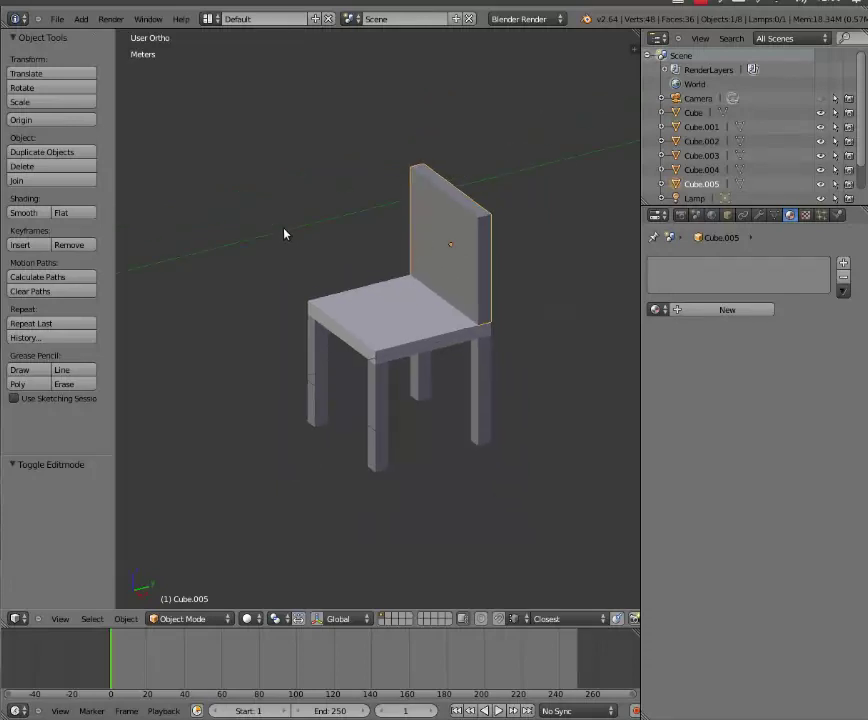
{"action": "key", "text": "b"}
{"action": "left_click_drag", "start_coordinate": [291, 199], "coordinate": [511, 471]}
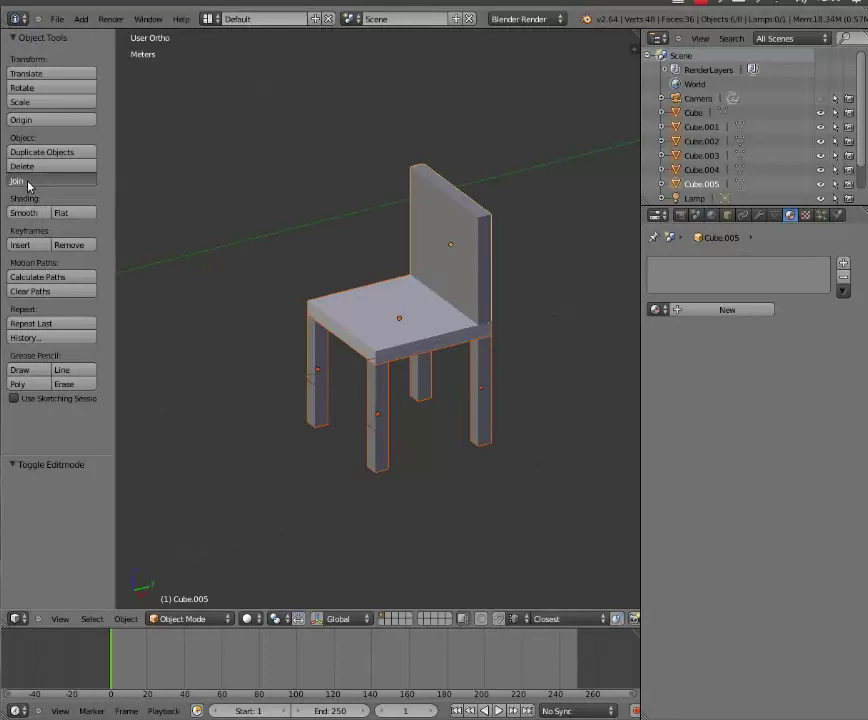
Step: Join the selected pieces into one object and inspect the joined mesh
{"action": "left_click", "coordinate": [28, 182]}
{"action": "scroll", "coordinate": [395, 302], "scroll_direction": "up", "scroll_amount": 2}
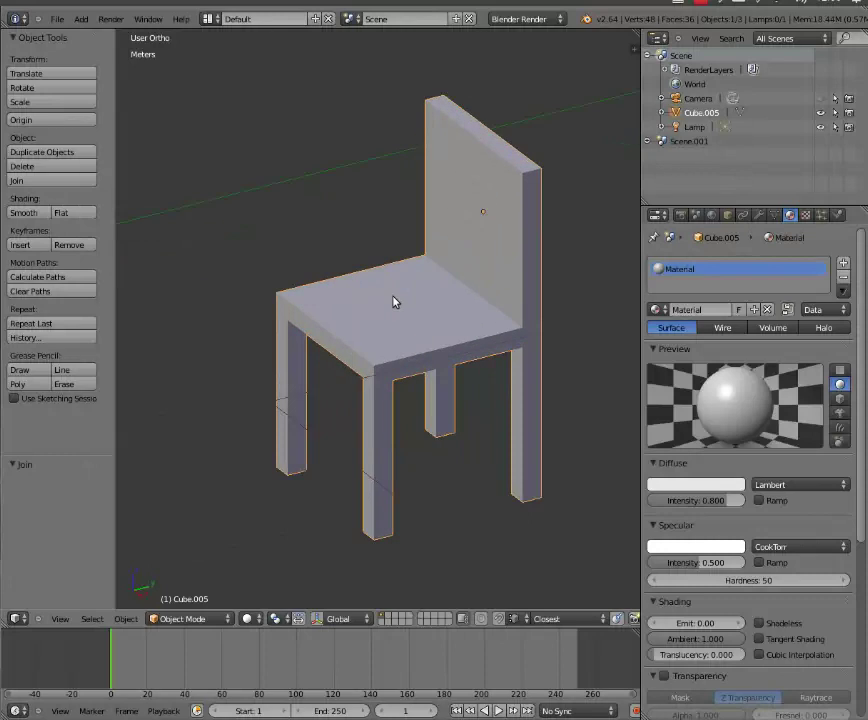
{"action": "key", "text": "Tab"}
{"action": "key", "text": "Tab"}
{"action": "key", "text": "g"}
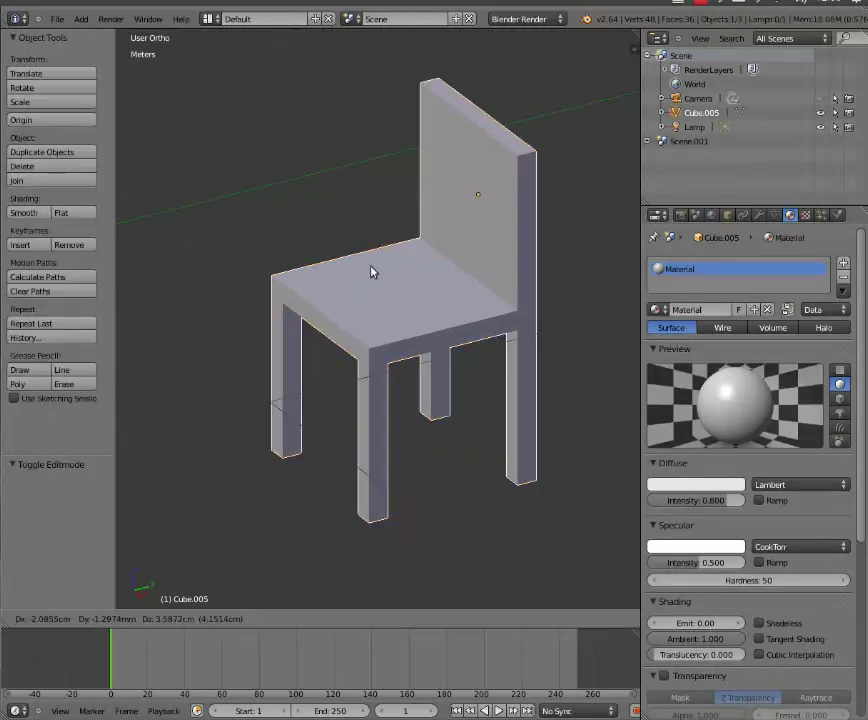
{"action": "key", "text": "Escape"}
{"action": "scroll", "coordinate": [393, 255], "scroll_direction": "down", "scroll_amount": 5}
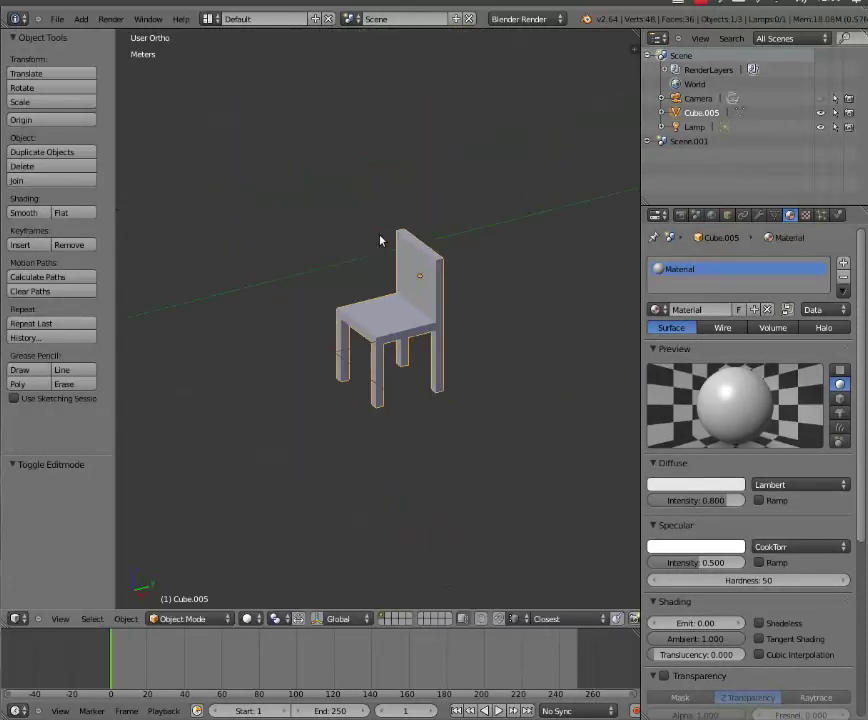
{"action": "mouse_move", "coordinate": [325, 306]}
{"action": "middle_mouse_down"}
{"action": "mouse_move", "coordinate": [391, 356]}
{"action": "mouse_move", "coordinate": [360, 321]}
{"action": "mouse_move", "coordinate": [557, 336]}
{"action": "middle_mouse_up"}
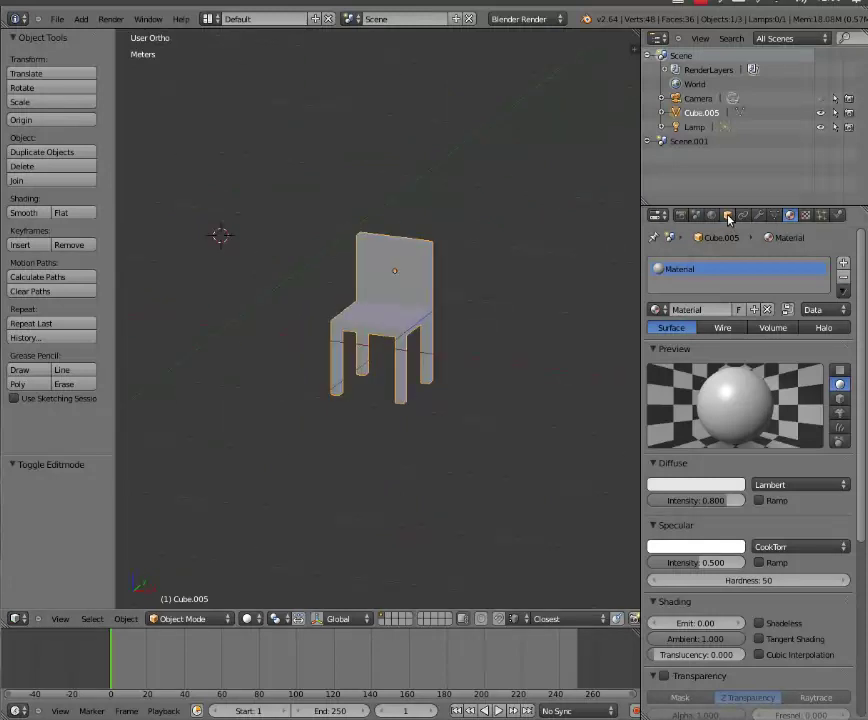
Step: Change the joined object's name to 'sedia' in the N-panel Item name field
{"action": "key", "text": "t"}
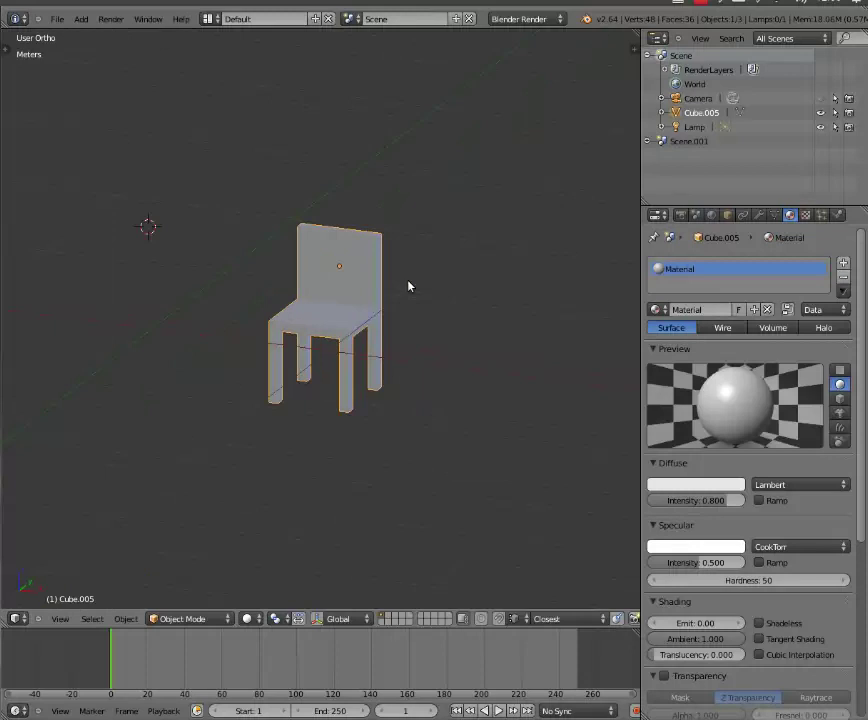
{"action": "key", "text": "n"}
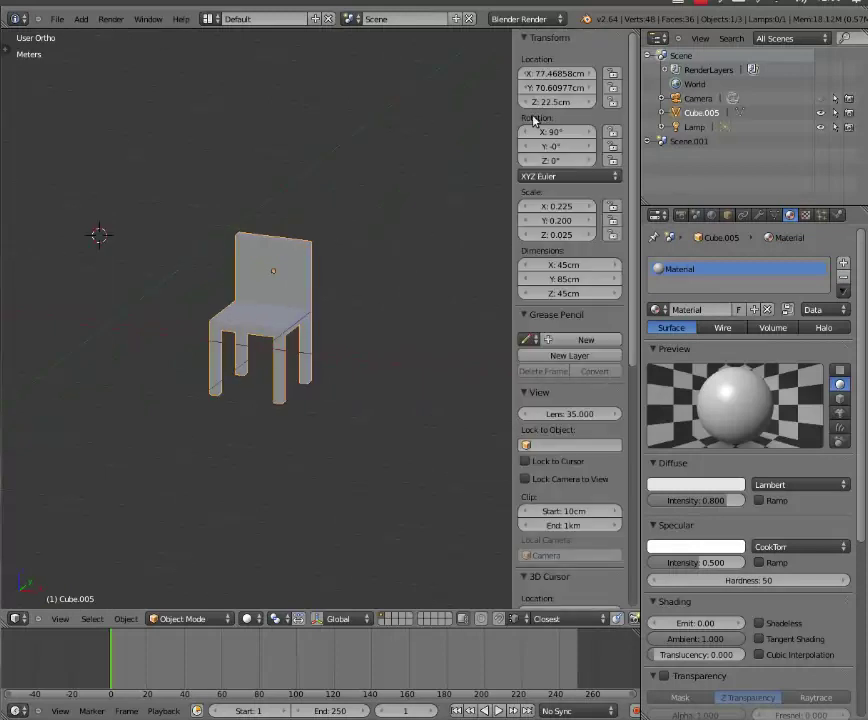
{"action": "scroll", "coordinate": [537, 410], "scroll_direction": "down", "scroll_amount": 3}
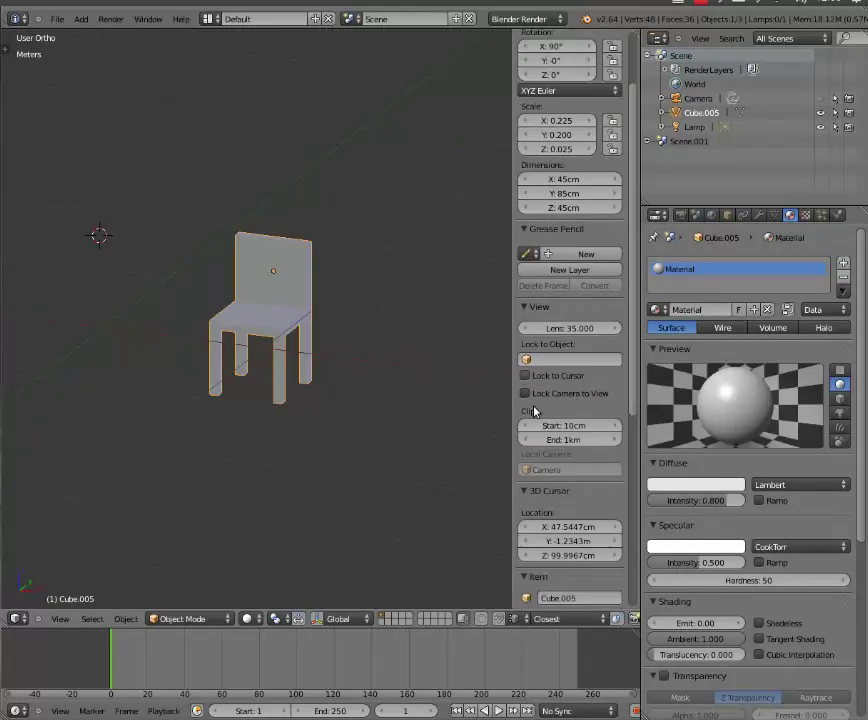
{"action": "scroll", "coordinate": [540, 360], "scroll_direction": "down", "scroll_amount": 4}
{"action": "scroll", "coordinate": [537, 375], "scroll_direction": "down", "scroll_amount": 1}
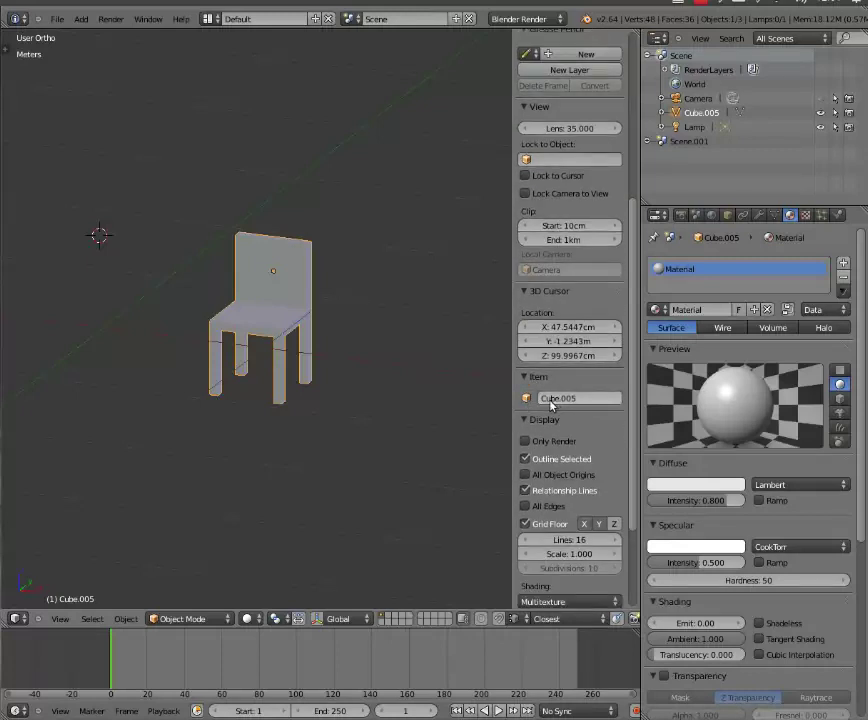
{"action": "left_click", "coordinate": [569, 401]}
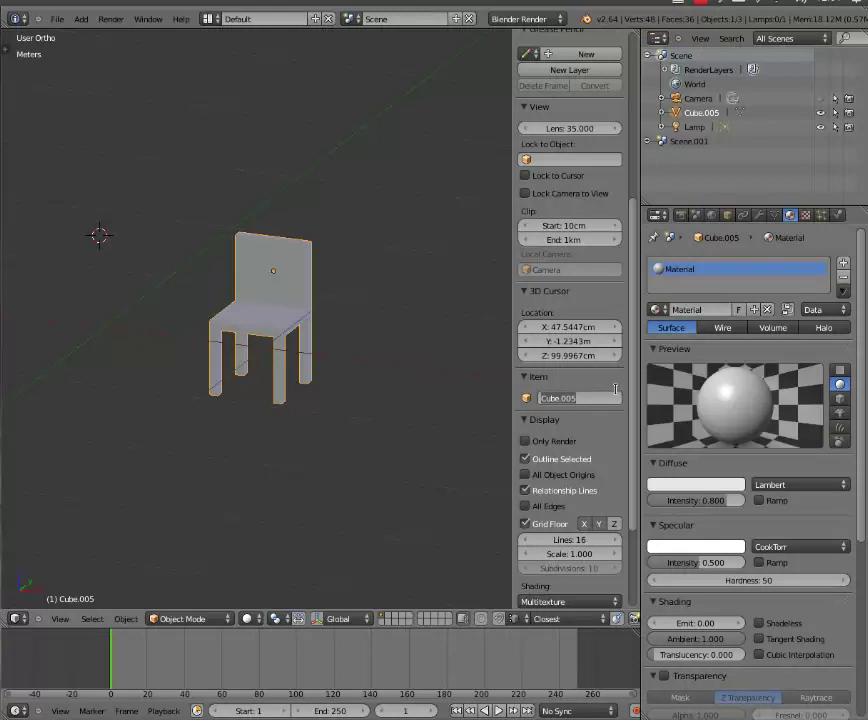
{"action": "type", "text": "sedia"}
{"action": "key", "text": "Return"}
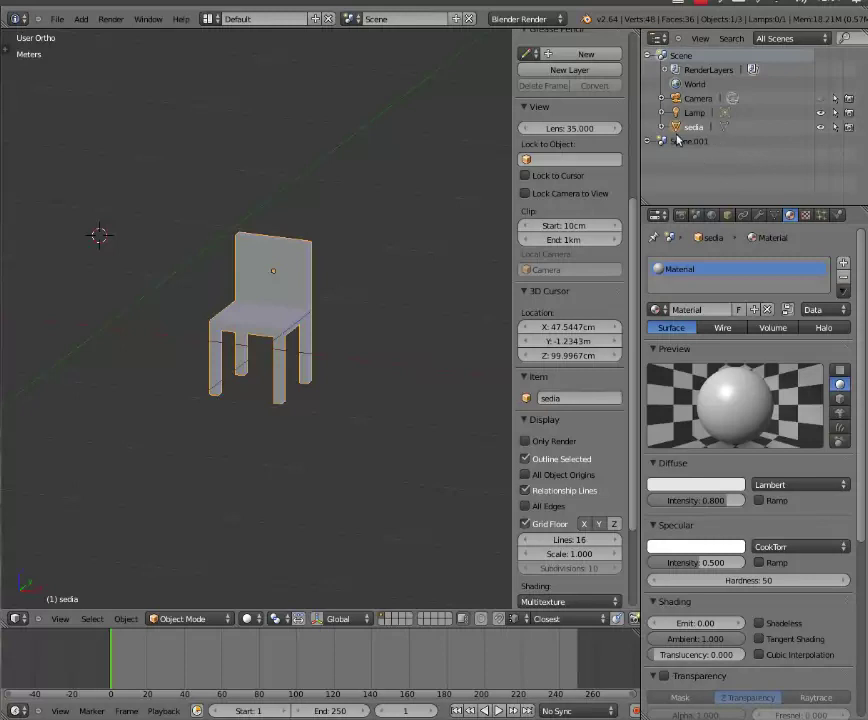
Step: Select sedia in the Outliner and show its Object settings in Properties
{"action": "left_click", "coordinate": [697, 113]}
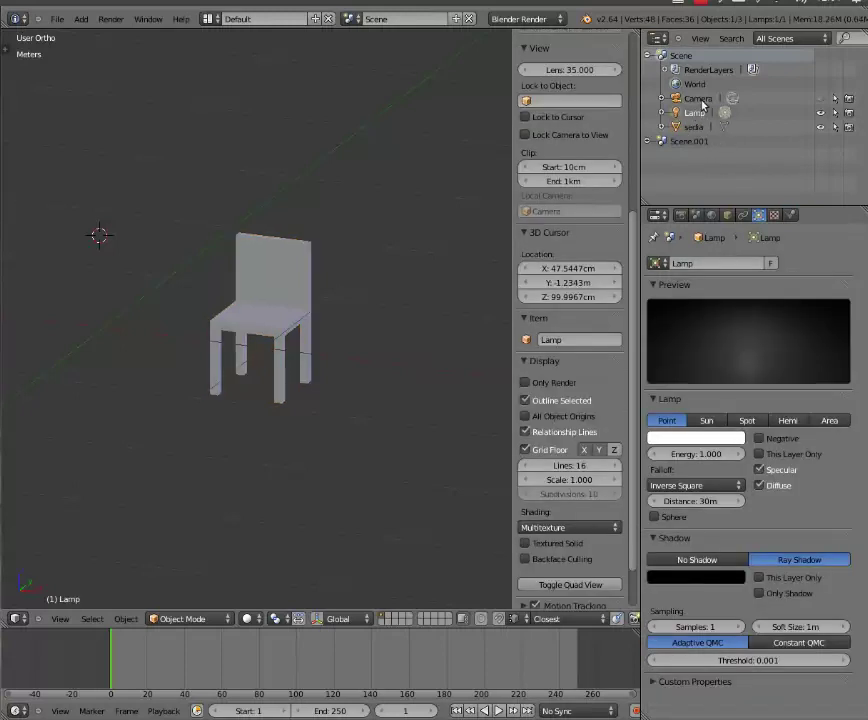
{"action": "left_click", "coordinate": [700, 100]}
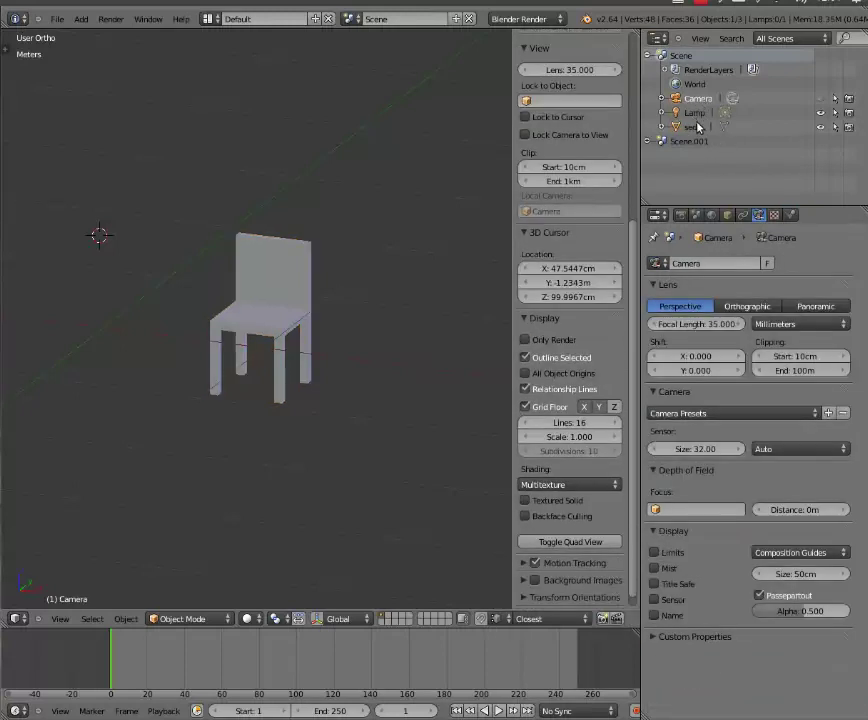
{"action": "left_click", "coordinate": [695, 127]}
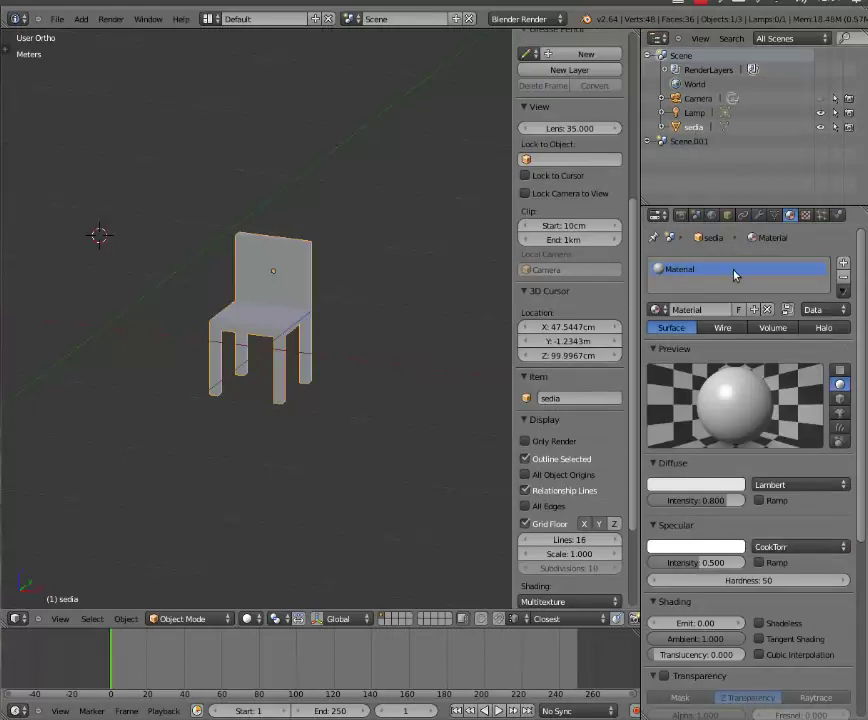
{"action": "left_click", "coordinate": [728, 216]}
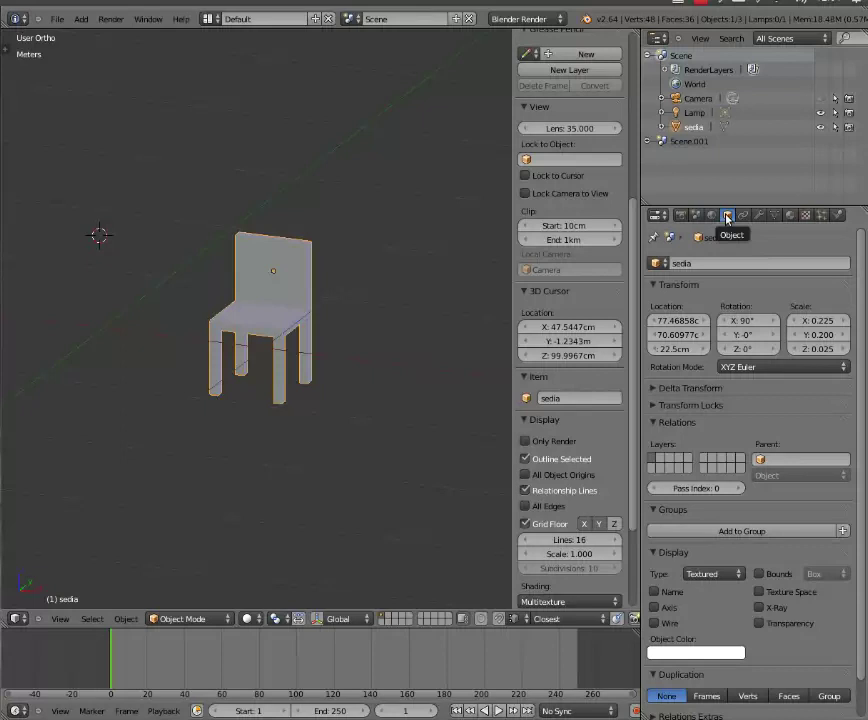
{"action": "scroll", "coordinate": [731, 400], "scroll_direction": "down", "scroll_amount": 2}
{"action": "scroll", "coordinate": [731, 400], "scroll_direction": "up", "scroll_amount": 2}
{"action": "left_click", "coordinate": [705, 263]}
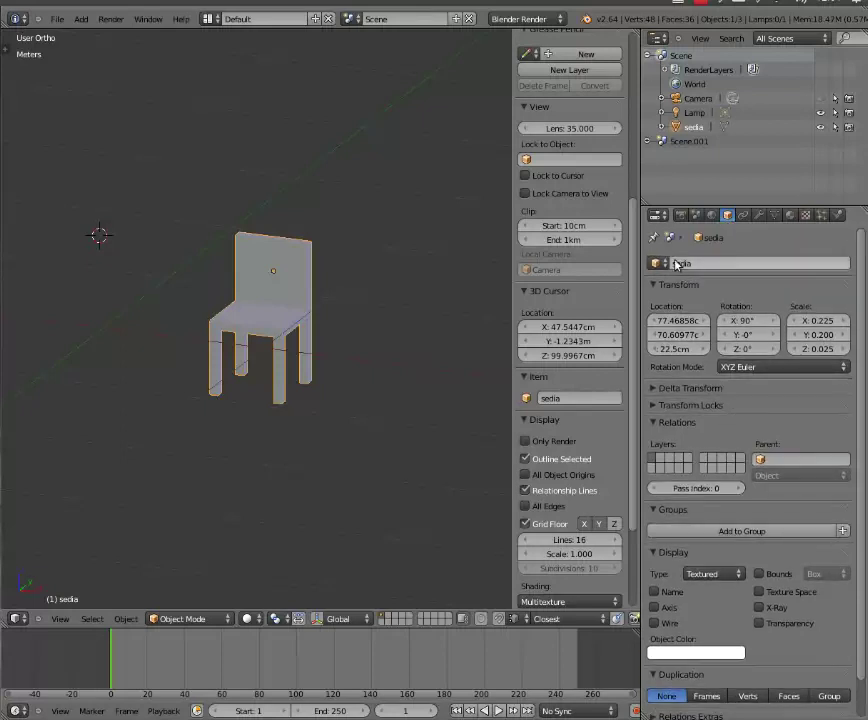
{"action": "key", "text": "Escape"}
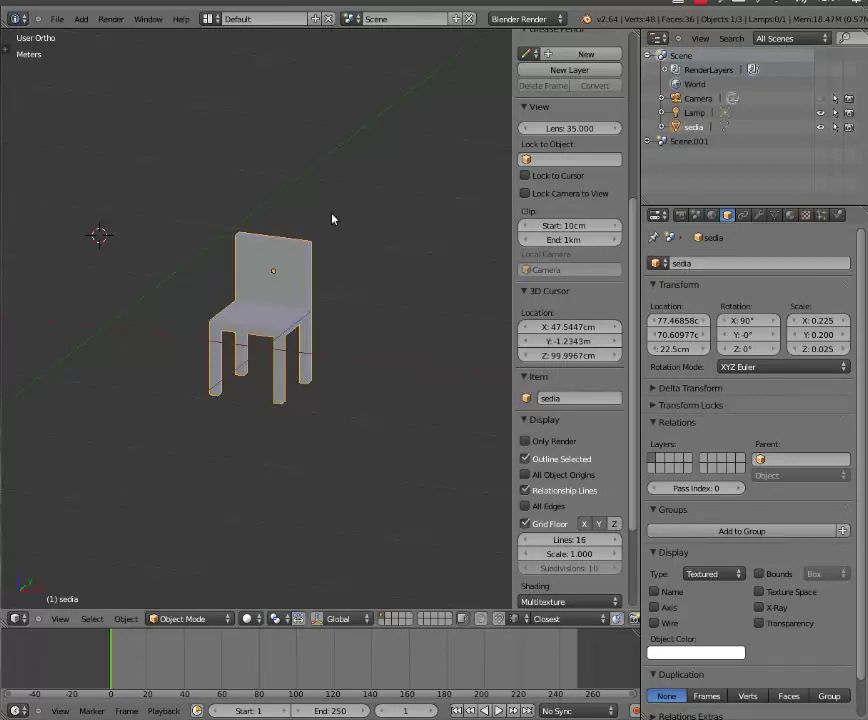
Step: Hide the sidebar and orbit to an isometric view of the chair
{"action": "key", "text": "n"}
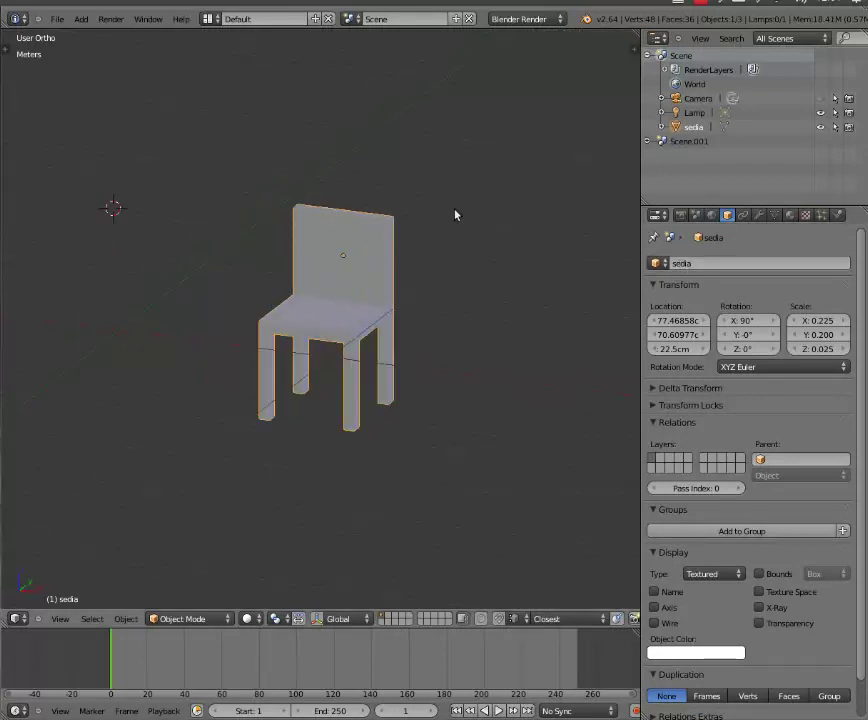
{"action": "middle_click_drag", "start_coordinate": [455, 215], "coordinate": [369, 271]}
{"action": "scroll", "coordinate": [382, 227], "scroll_direction": "up", "scroll_amount": 3}
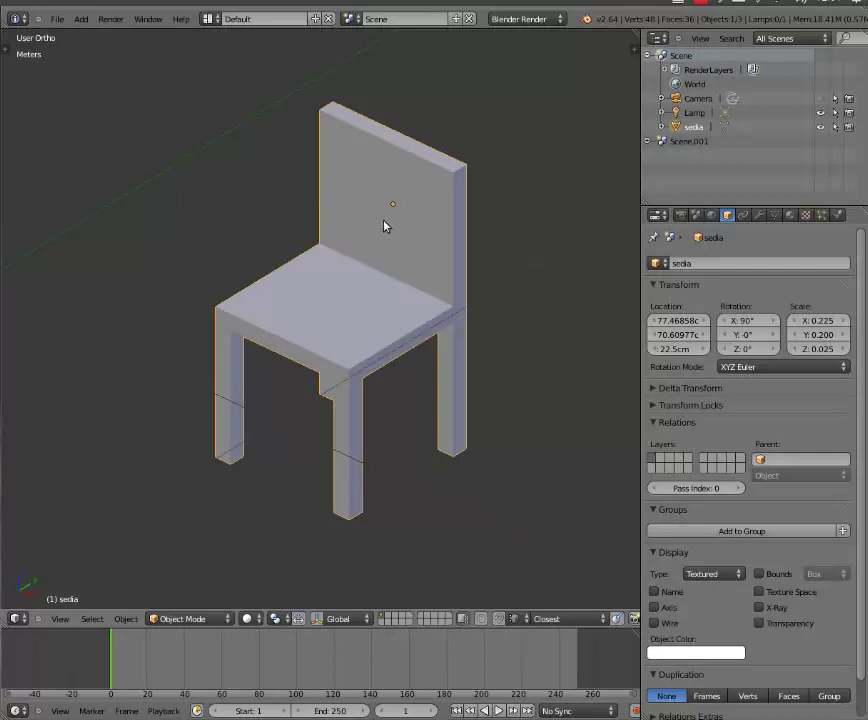
{"action": "left_click", "coordinate": [56, 19]}
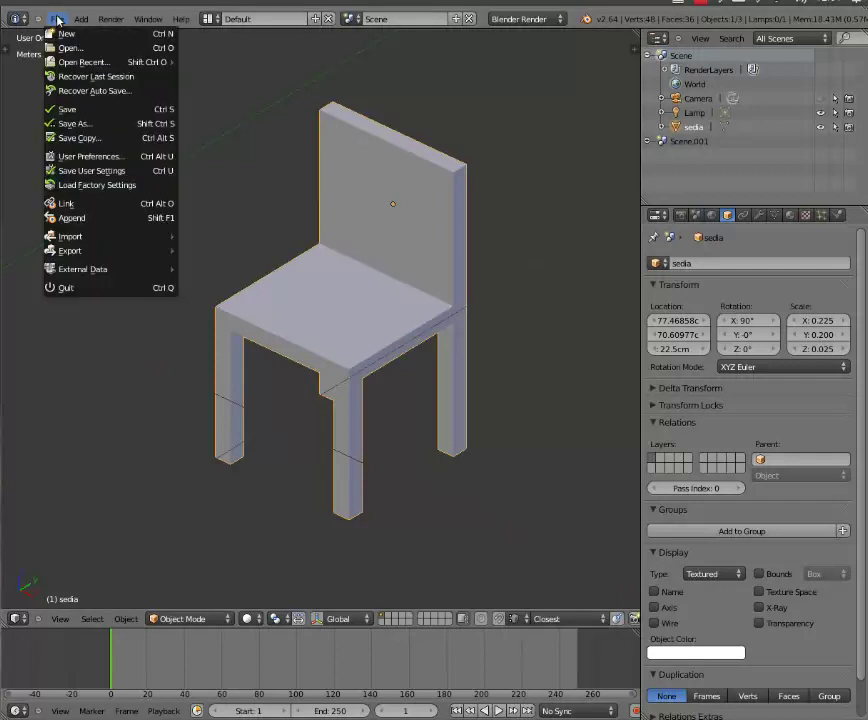
{"action": "left_click", "coordinate": [93, 125]}
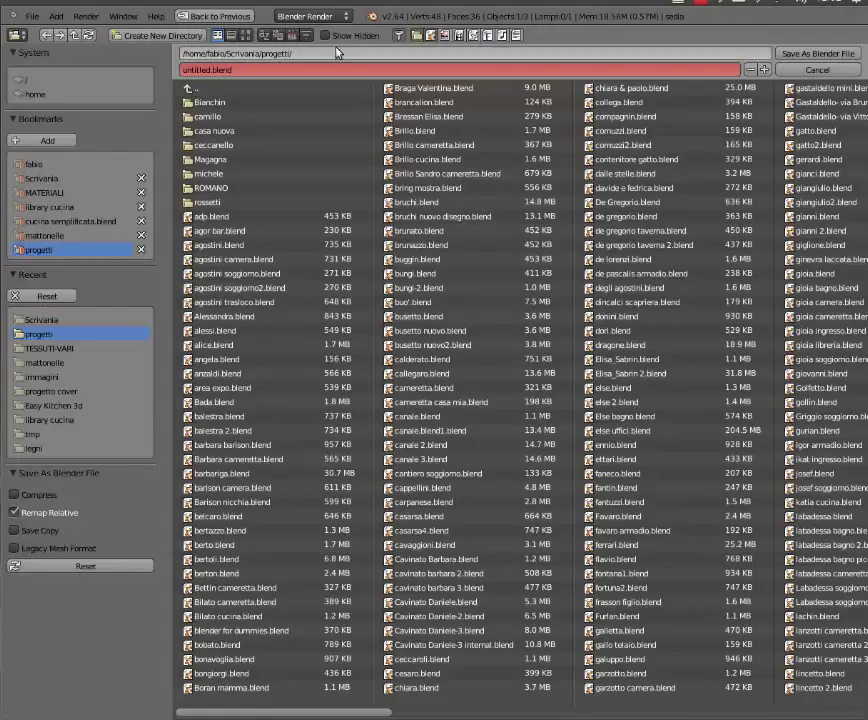
{"action": "left_click", "coordinate": [817, 70]}
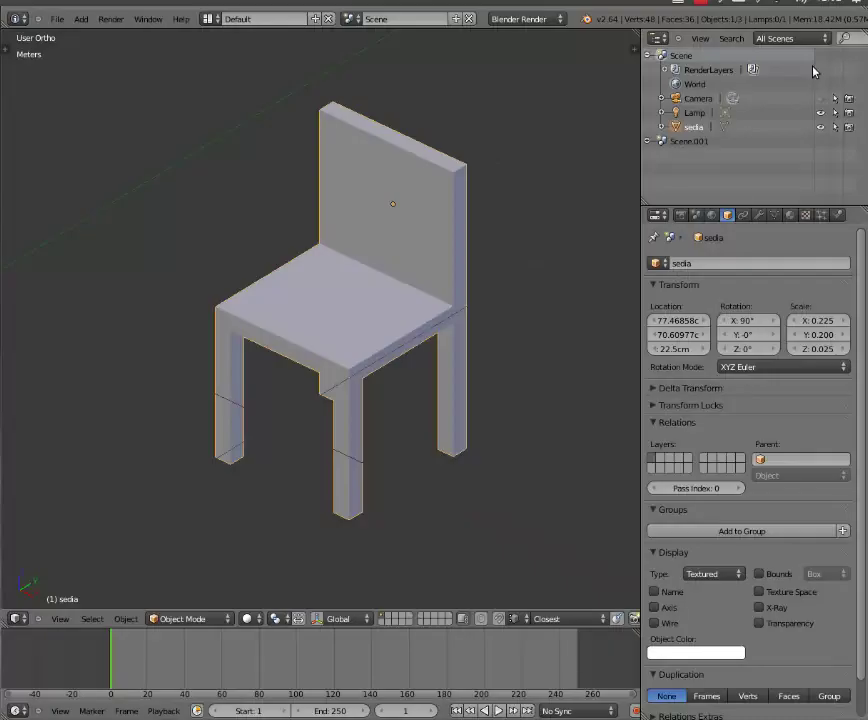